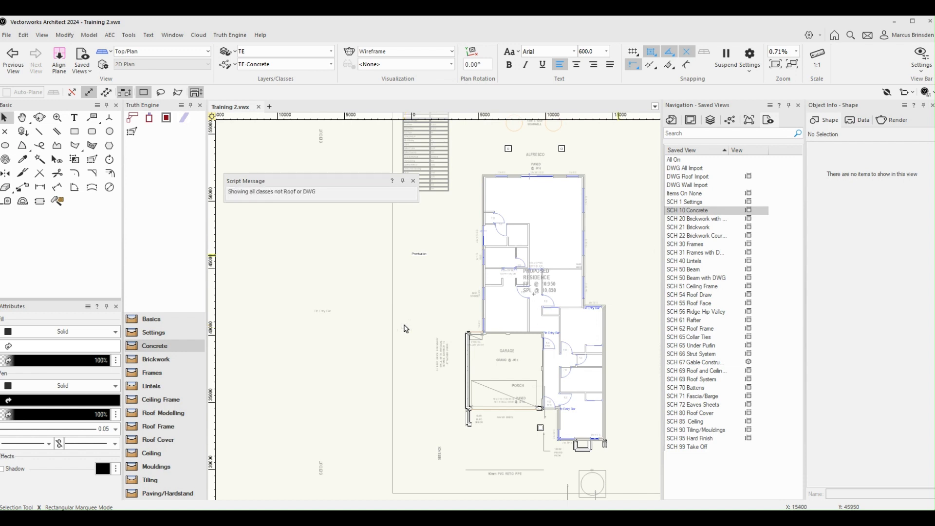
Activate the SCH 20 brickwork saved view and the Brickwork tool set, and examine the floor plan's external walls
click(700, 219)
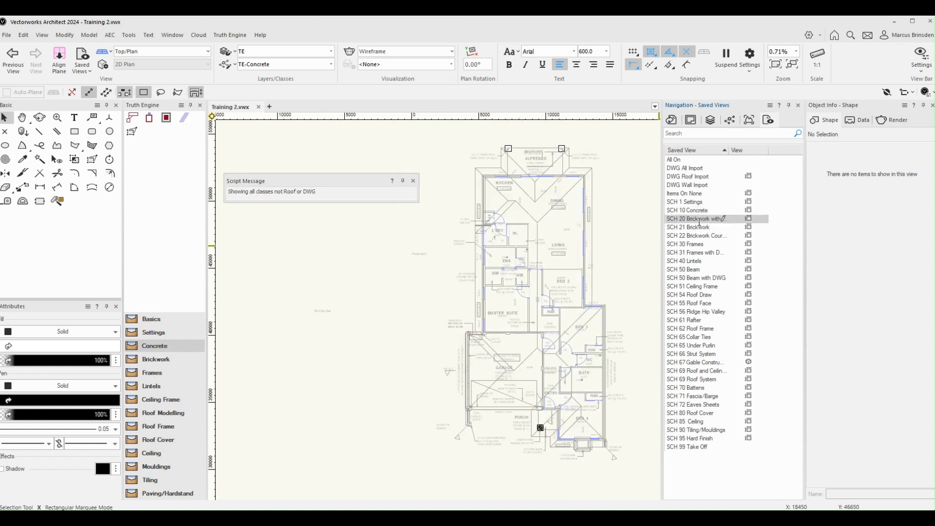
click(154, 360)
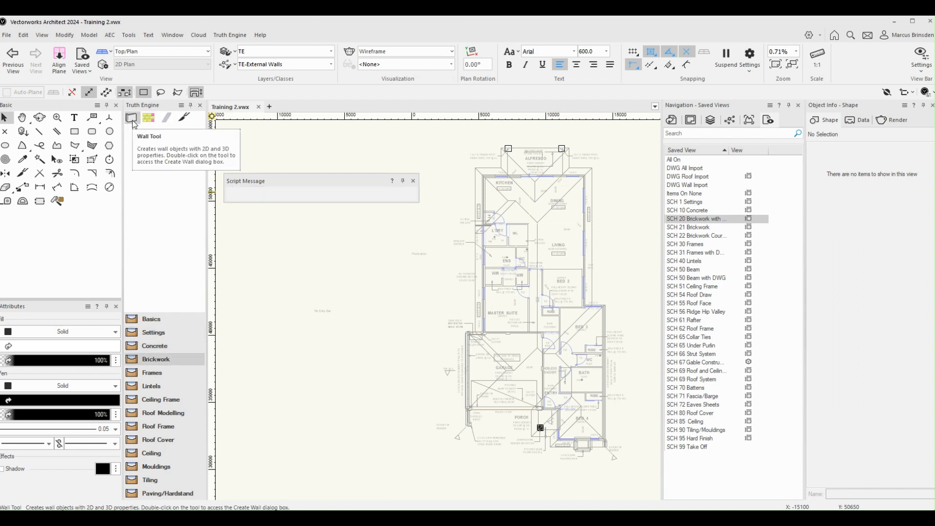
scroll(543, 311, up, 3)
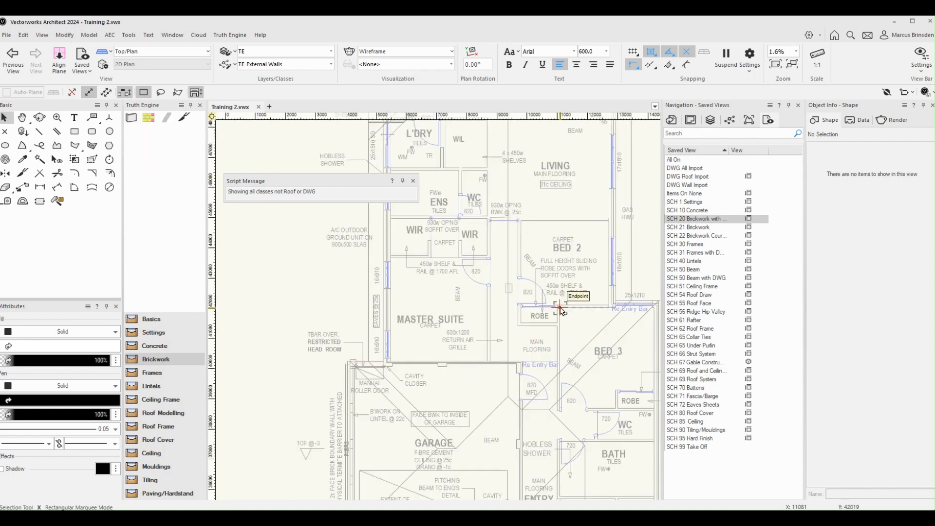
scroll(541, 316, down, 3)
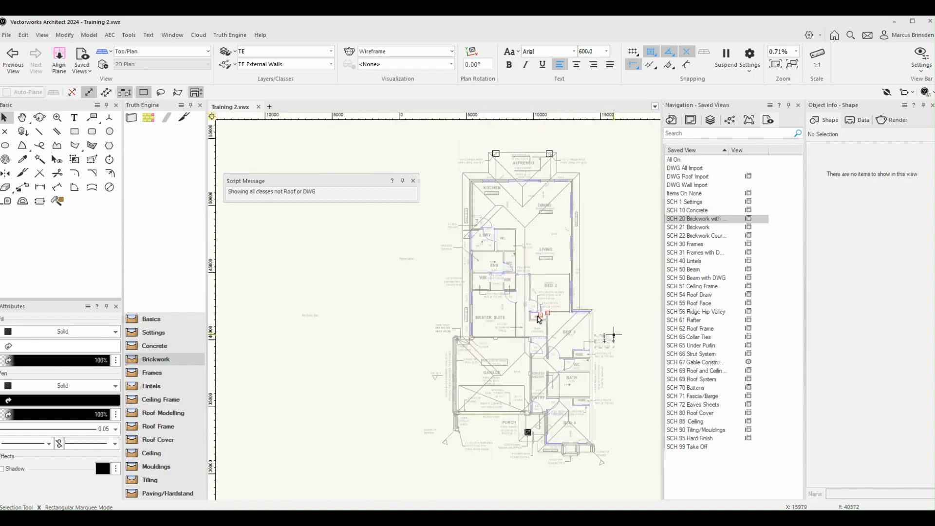
key(h)
drag(638, 307, 583, 288)
key(x)
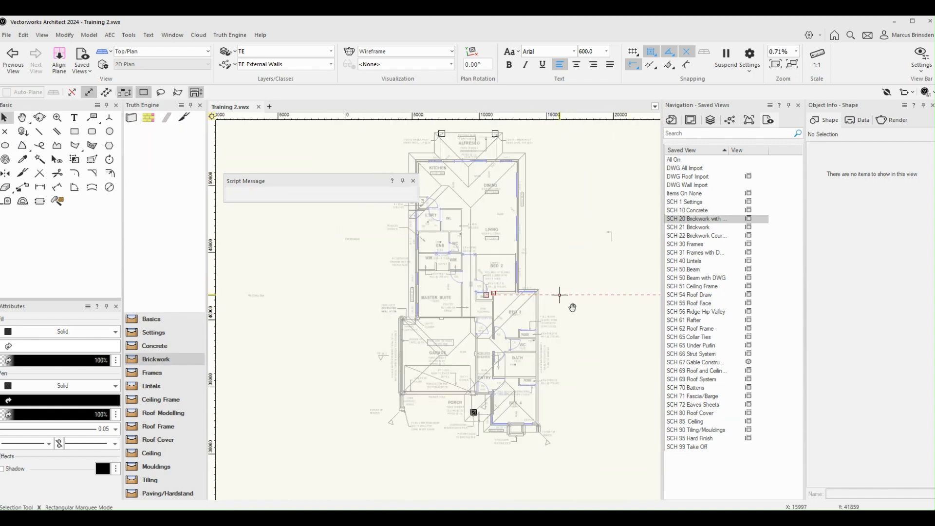
middle_drag(566, 295, 600, 299)
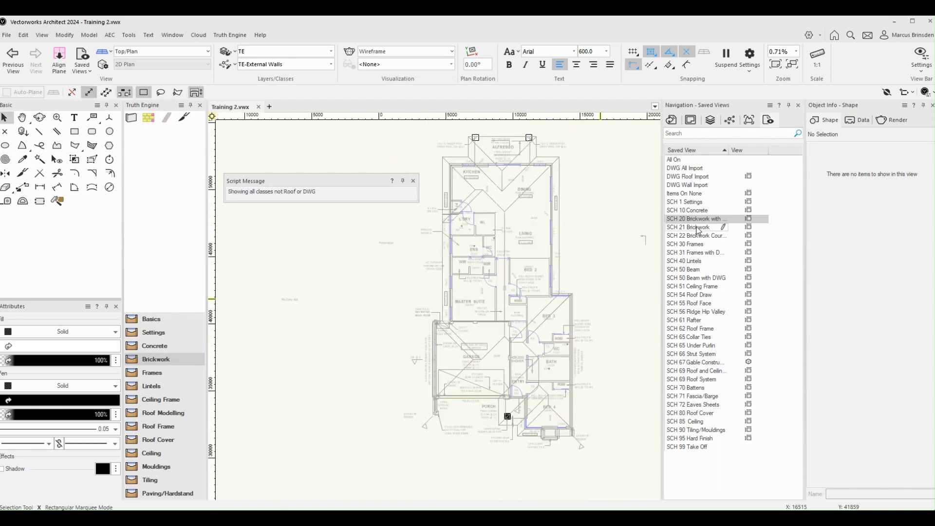
Activate the SCH 21 Brickwork saved view and set the Wall tool to the style Wall 230 2C/CA/VE/PL
double_click(697, 227)
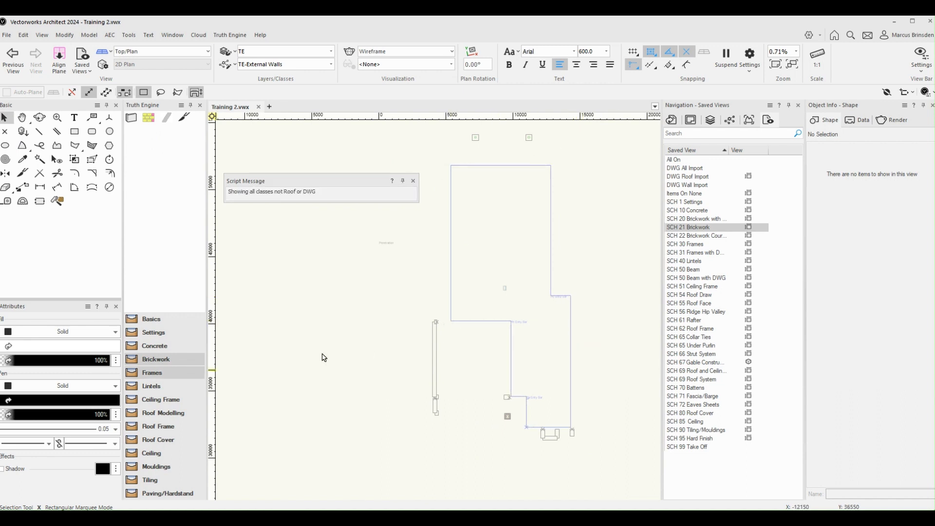
click(131, 120)
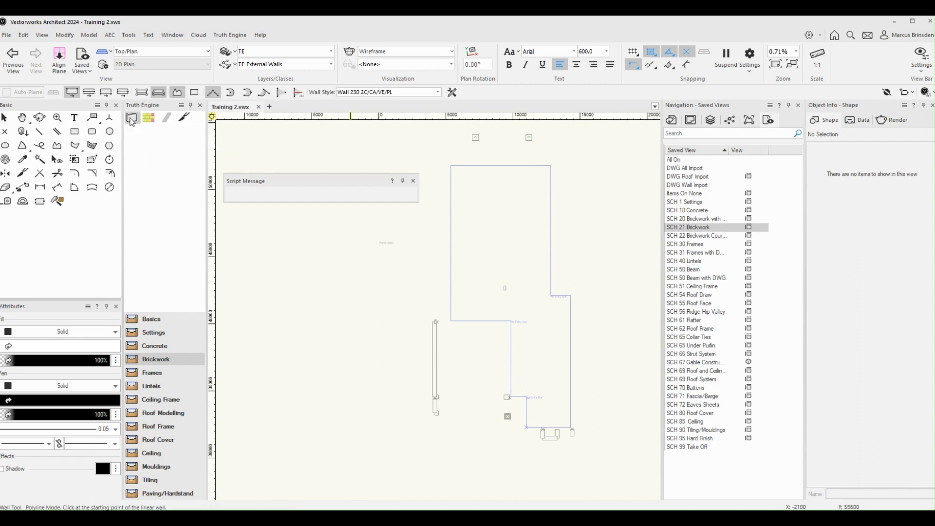
click(374, 92)
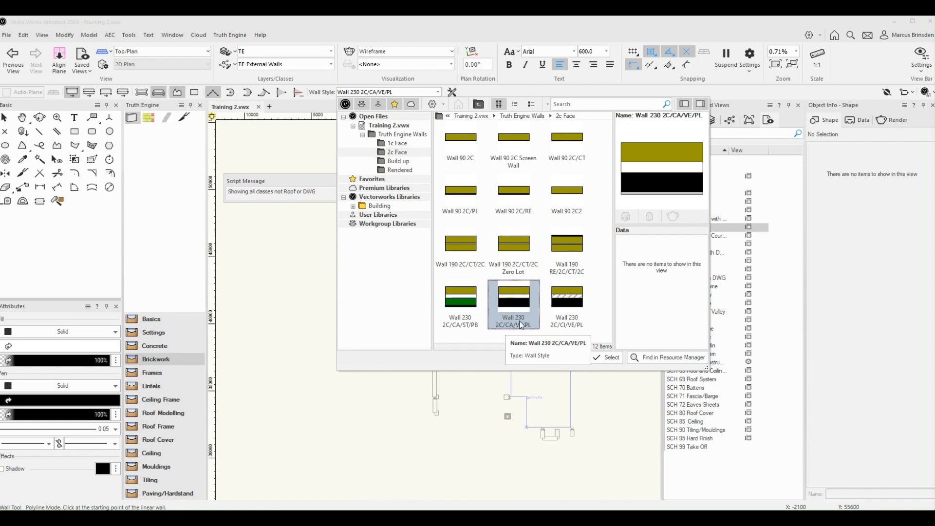
double_click(520, 323)
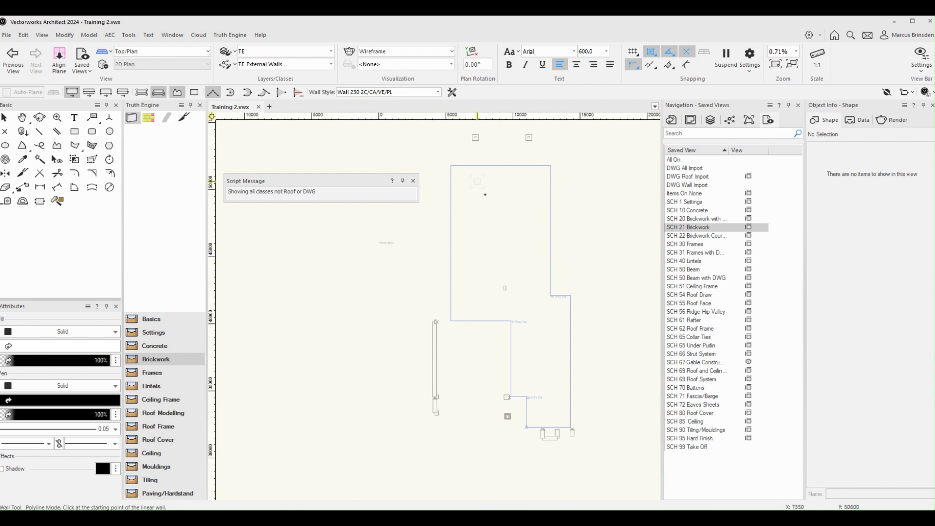
Draw the first external wall along the upper edge of the blue house outline, from its upper-left to its upper-right corner
scroll(482, 180, up, 2)
middle_drag(479, 179, 408, 251)
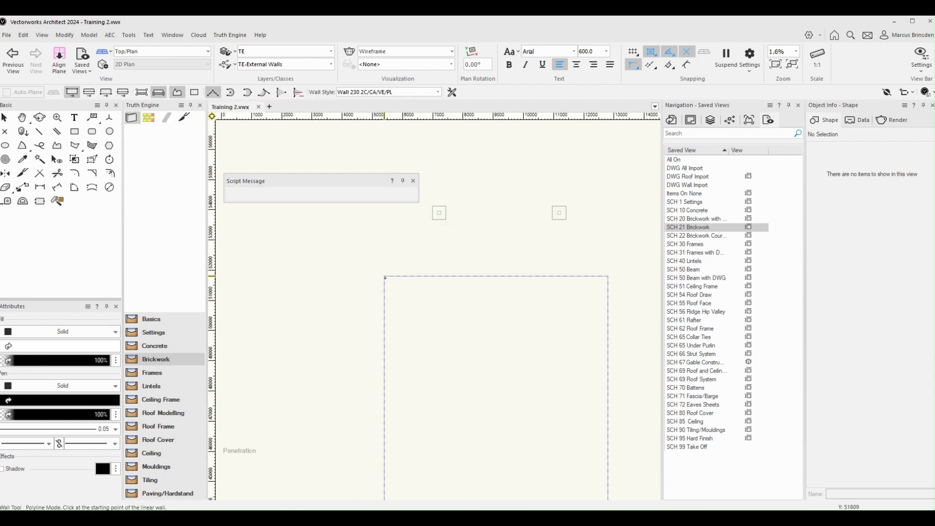
click(385, 278)
scroll(415, 276, up, 3)
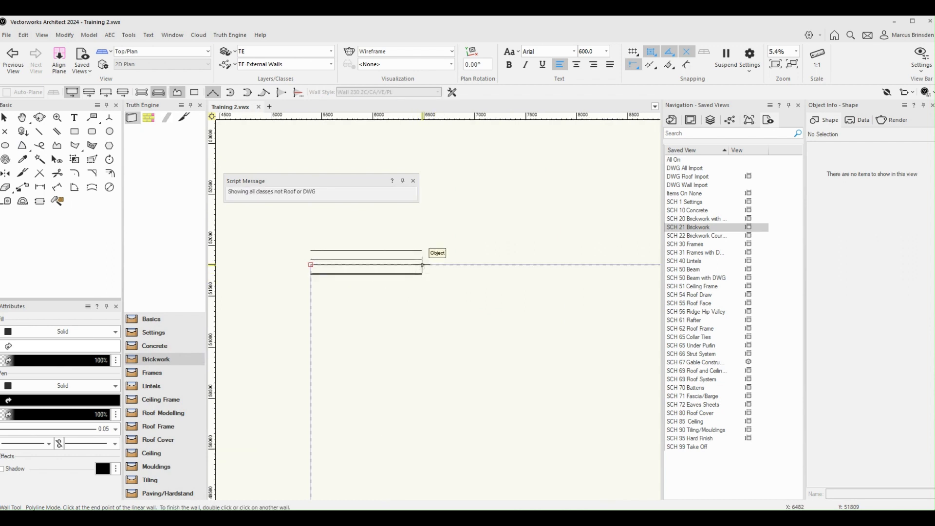
key(Escape)
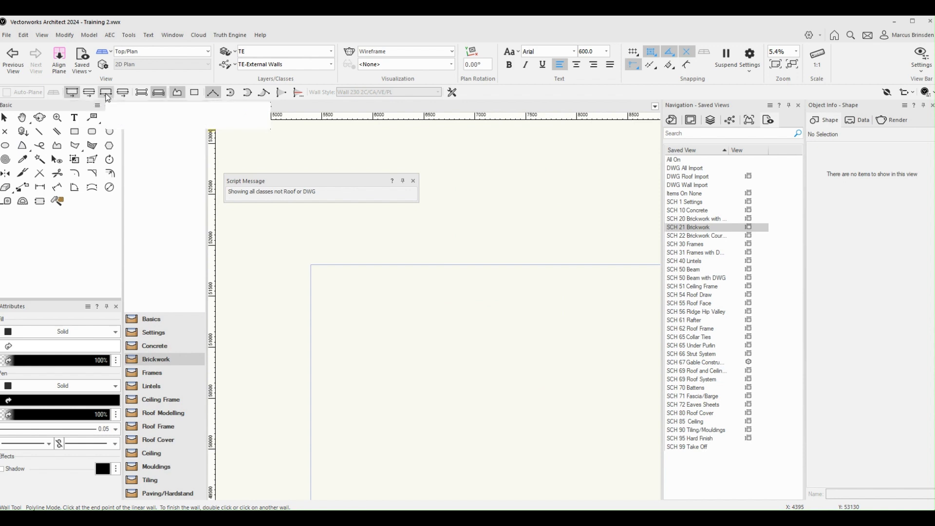
scroll(354, 264, down, 3)
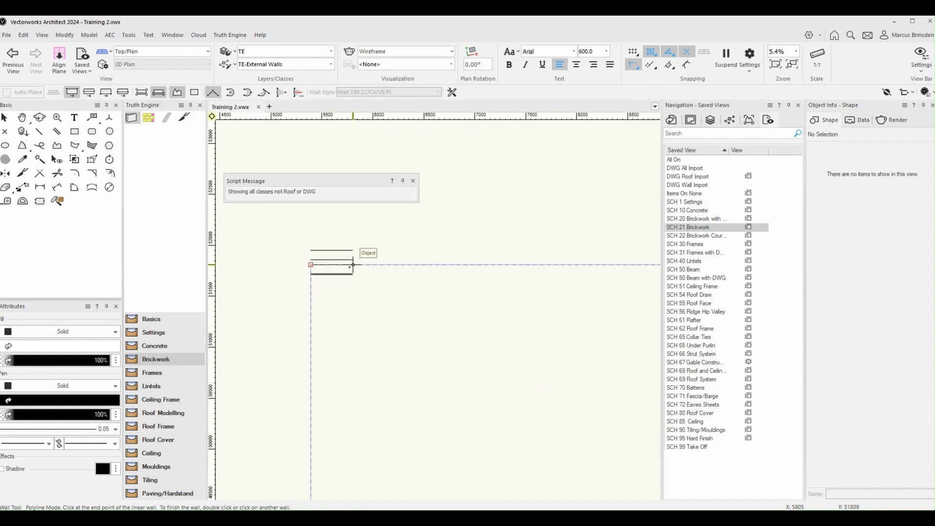
scroll(358, 264, down, 1)
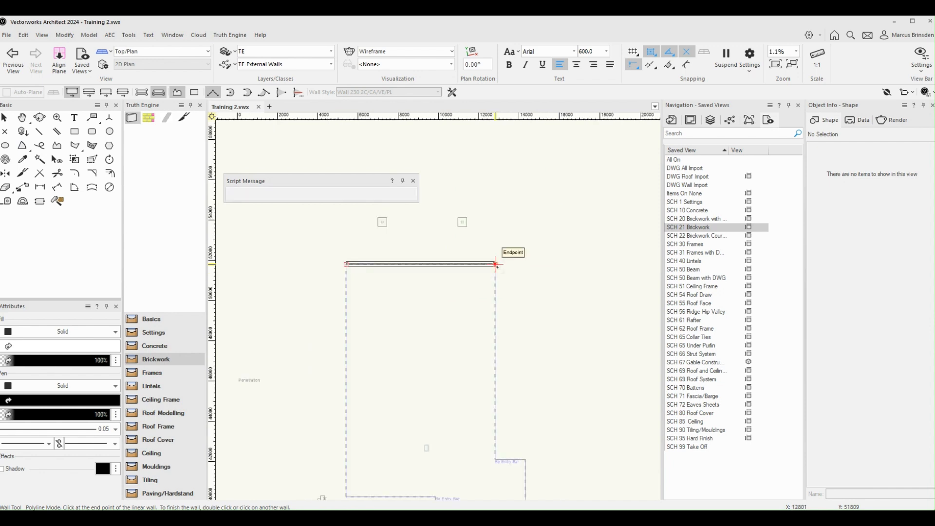
click(496, 264)
Continue the wall down the outline's right side, around the re-entry step, to the lower-right corner
scroll(495, 462, up, 3)
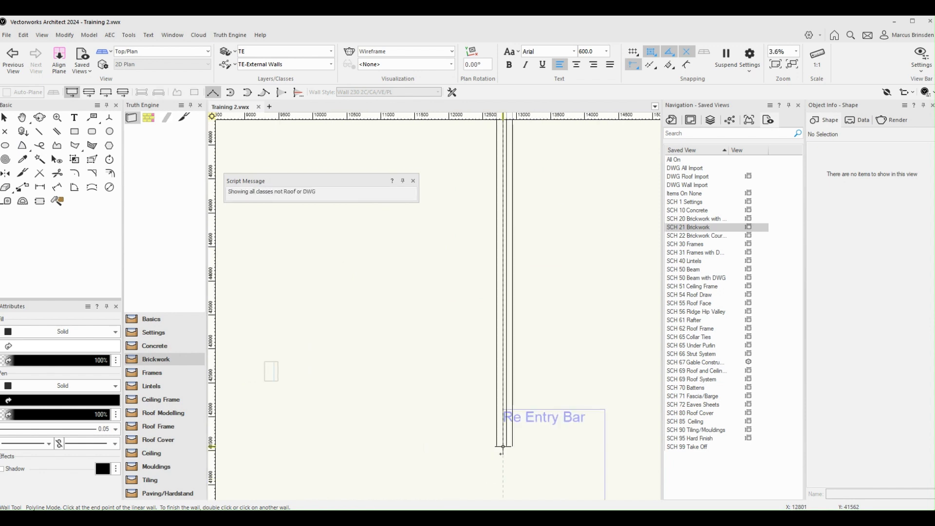
click(502, 409)
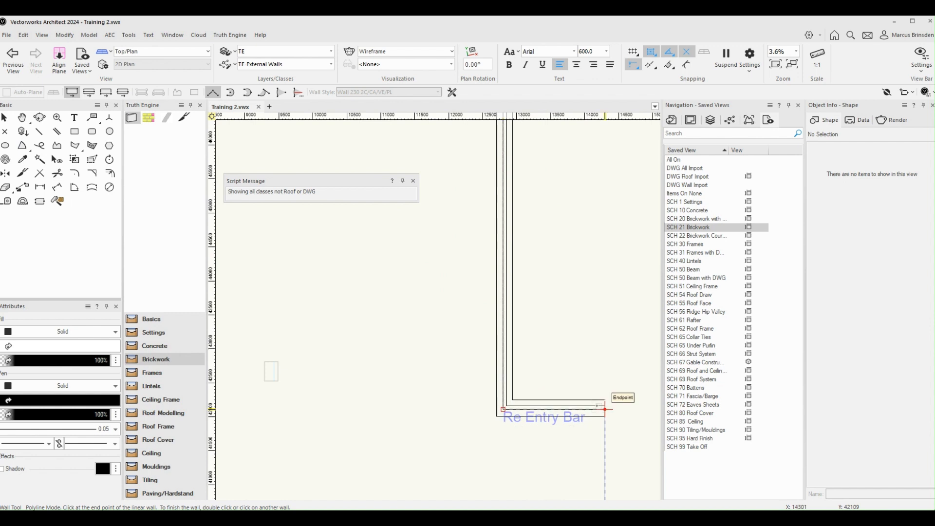
click(605, 409)
scroll(600, 406, down, 4)
middle_drag(616, 444, 602, 134)
scroll(603, 133, up, 4)
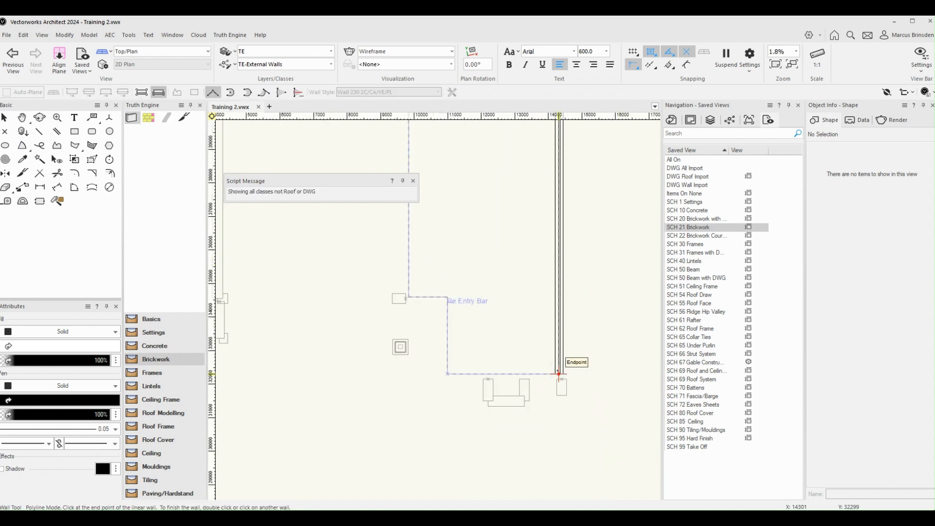
click(558, 374)
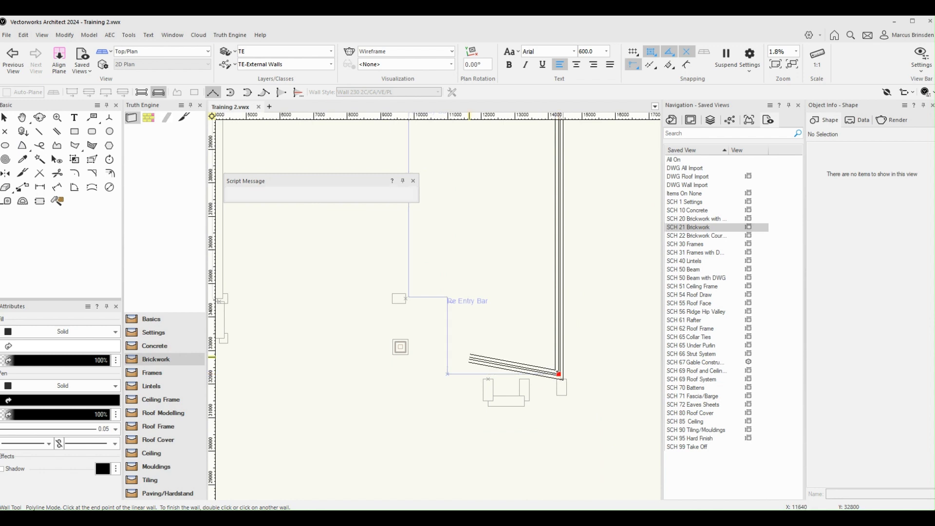
Continue the wall along the outline's lower edge, up the lower-left side and across the entry step
click(447, 374)
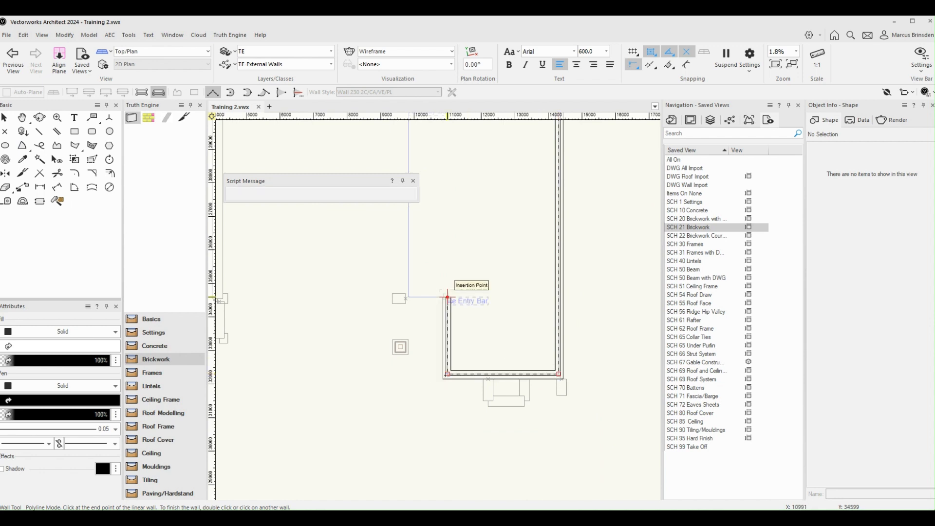
click(447, 296)
scroll(408, 299, up, 3)
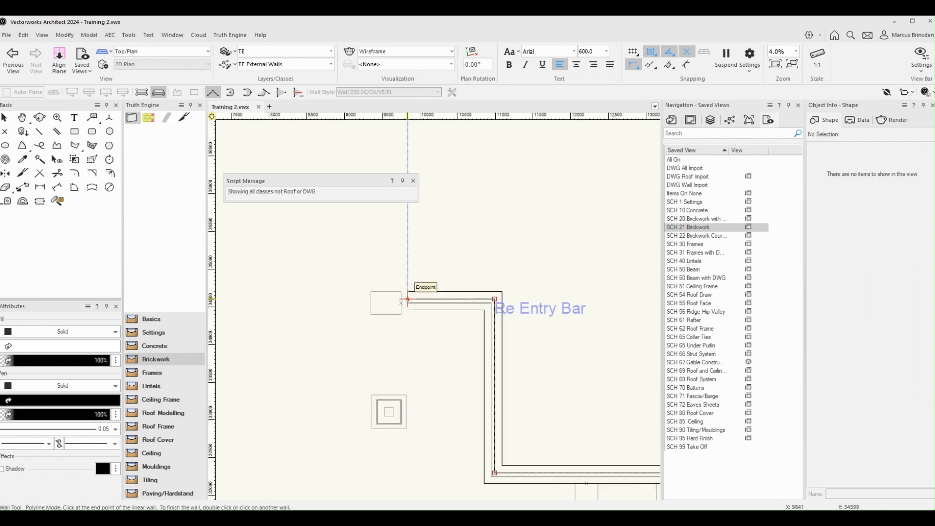
Continue the wall up to the middle re-entry corner, across to the left side, and close it at the starting corner
scroll(407, 299, down, 4)
scroll(410, 302, down, 1)
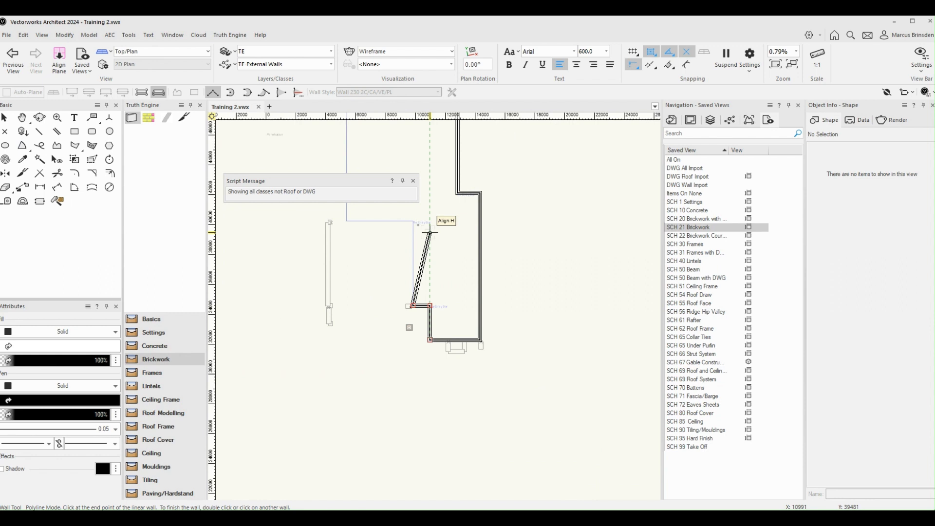
scroll(430, 233, up, 2)
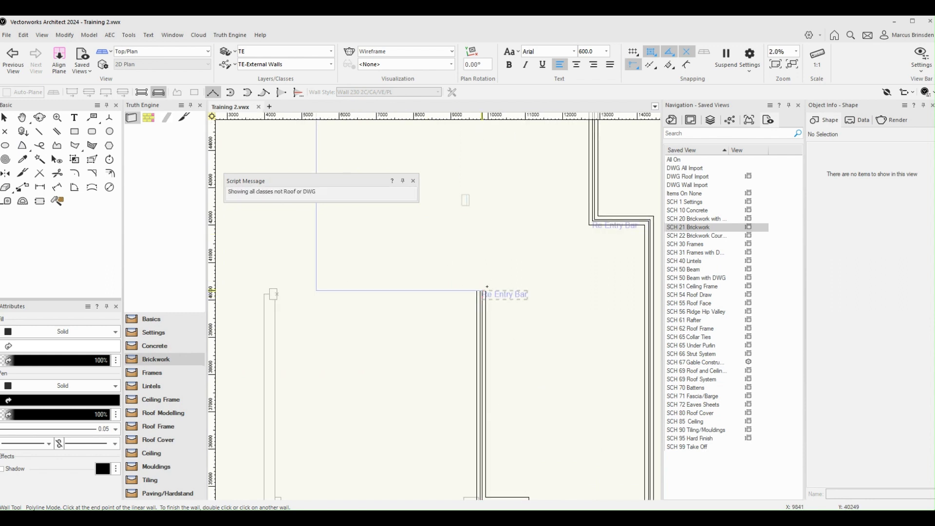
click(317, 291)
scroll(326, 295, down, 3)
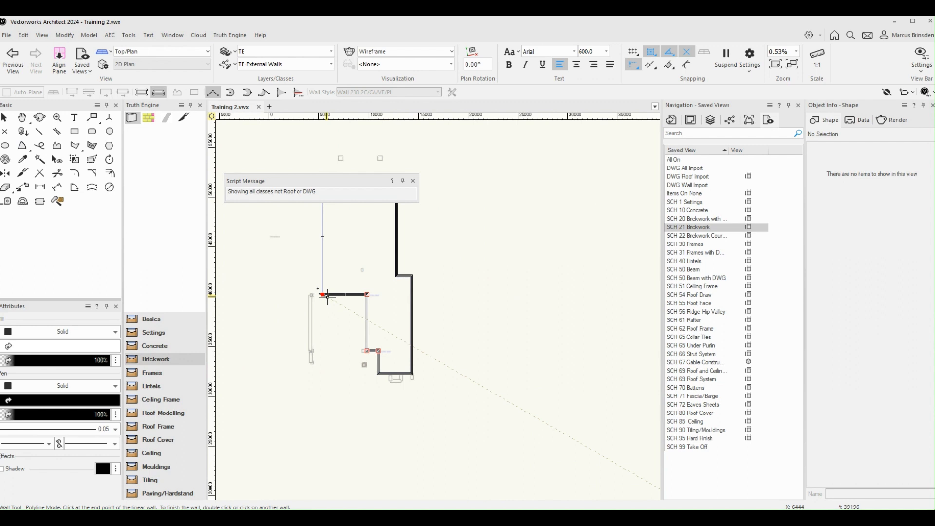
scroll(328, 296, up, 4)
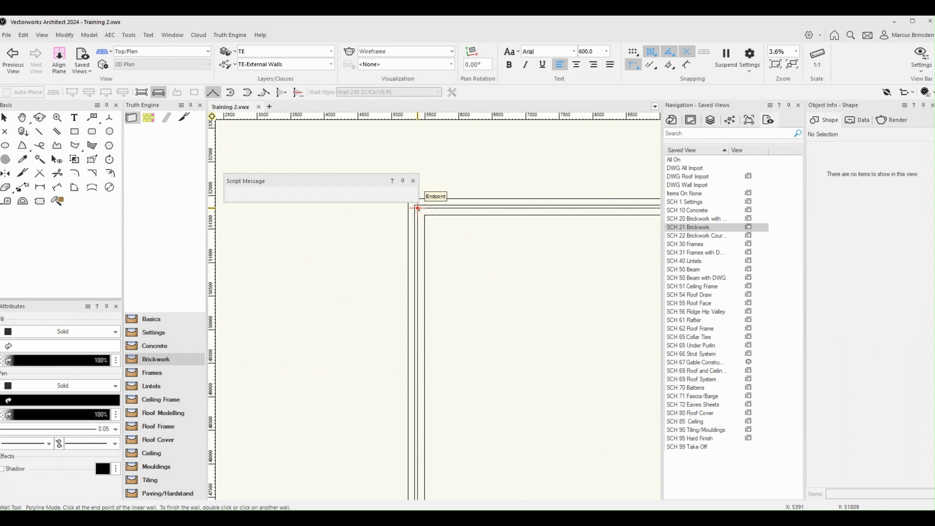
click(418, 208)
scroll(460, 300, down, 5)
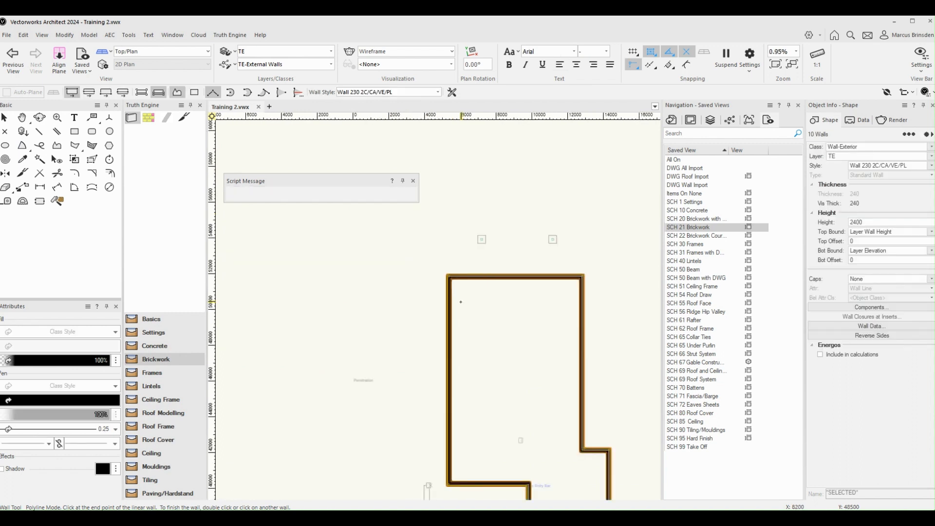
Display the walls in a shaded 3D view and examine them around the entry
key(shift+c)
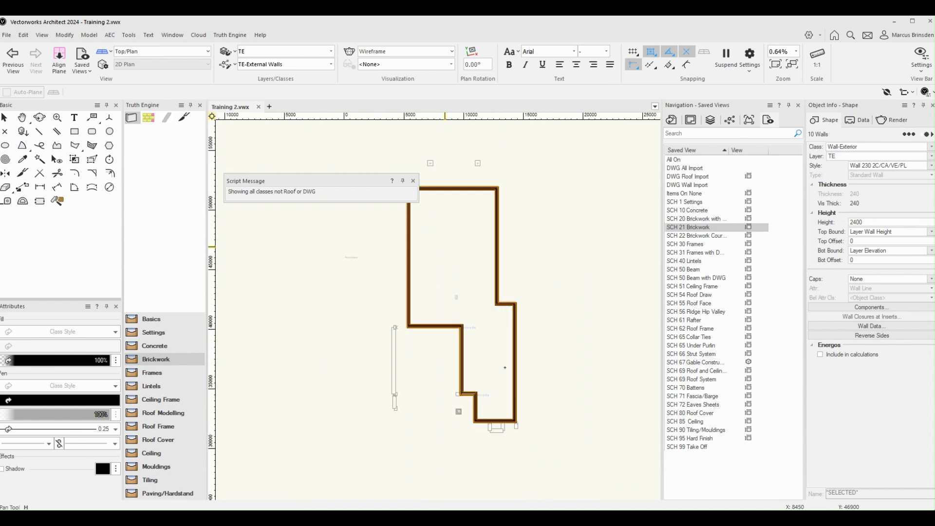
drag(500, 335, 554, 247)
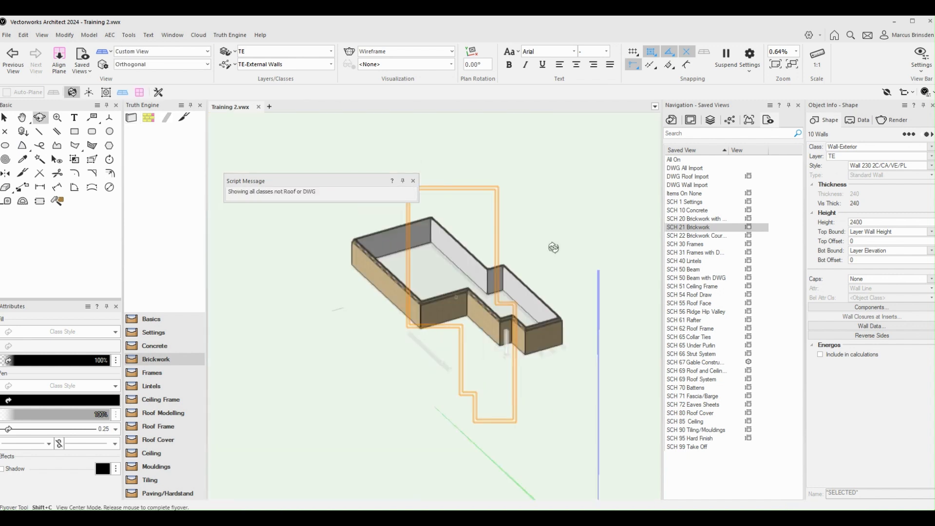
scroll(558, 258, up, 2)
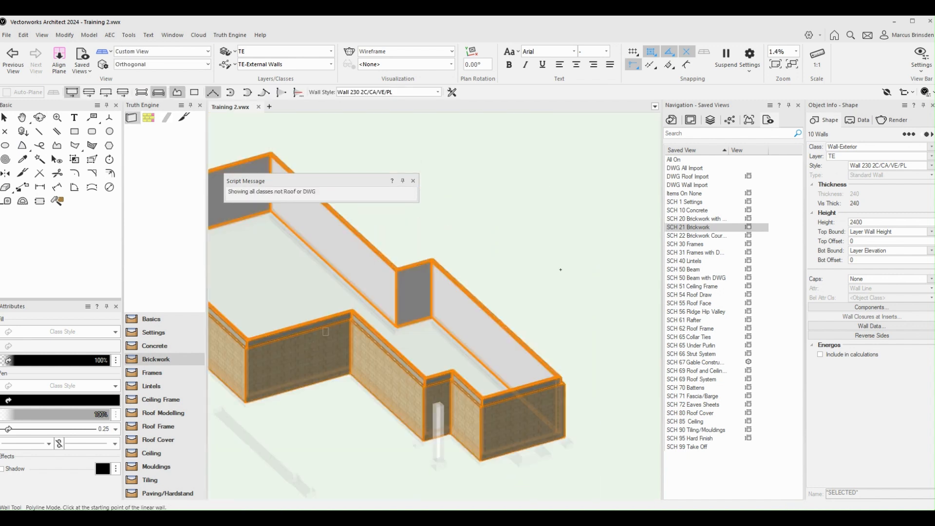
middle_drag(530, 288, 558, 273)
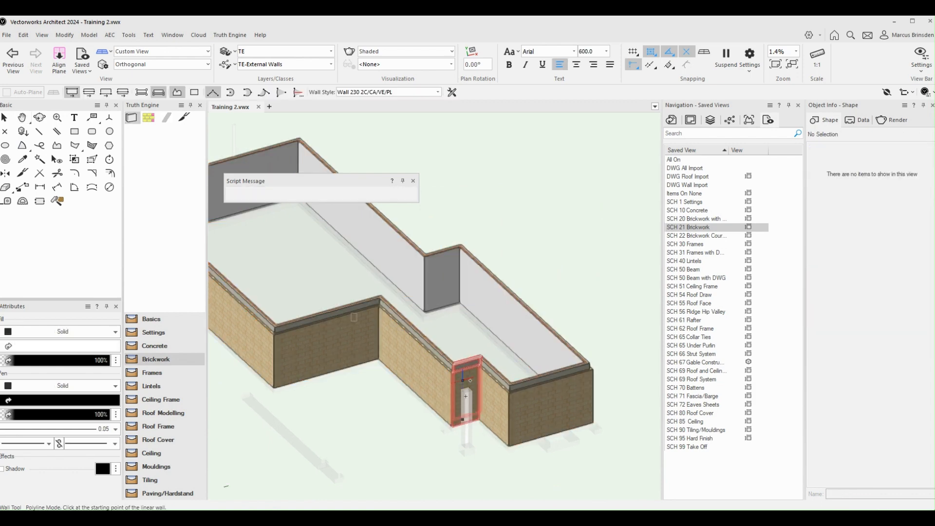
Select the three walls around the entry and front bedroom, and choose Wall 230 RE/VE/CA/VE/PL as their replacement style
key(x)
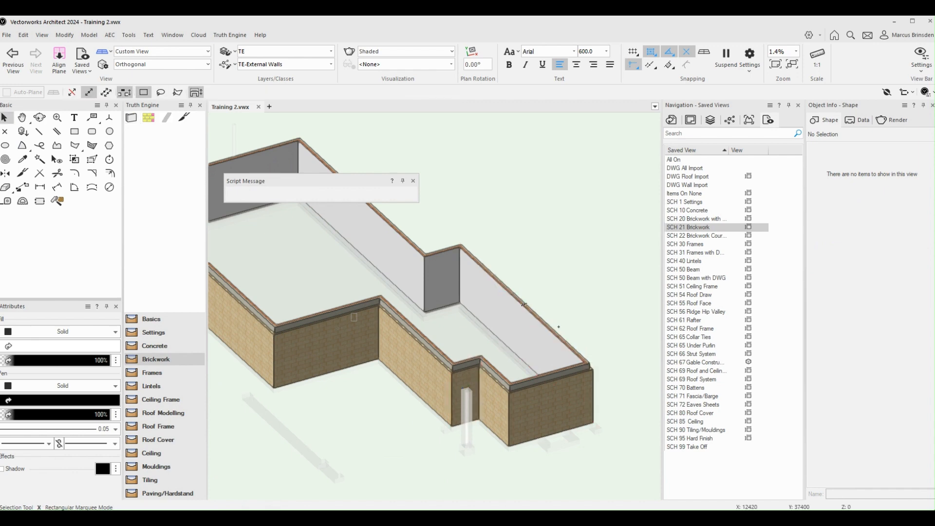
click(495, 388)
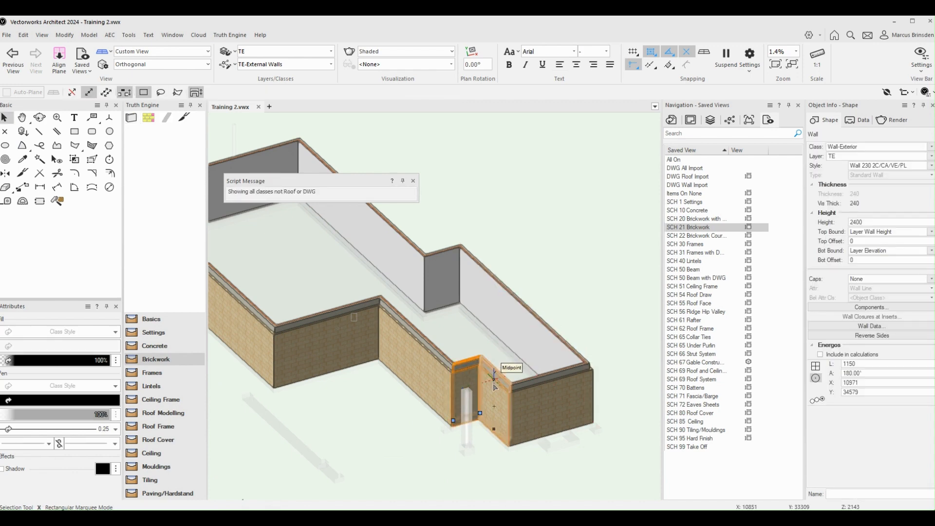
shift+click(495, 388)
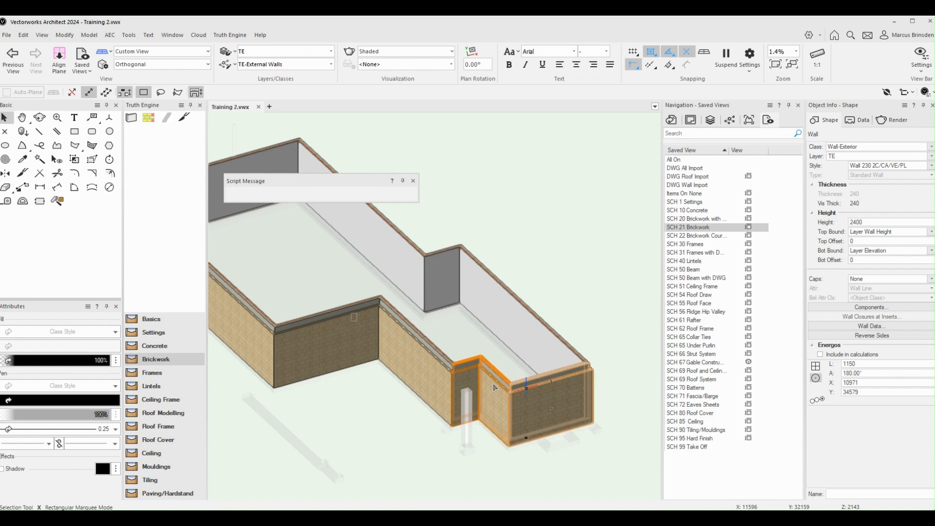
shift+click(517, 390)
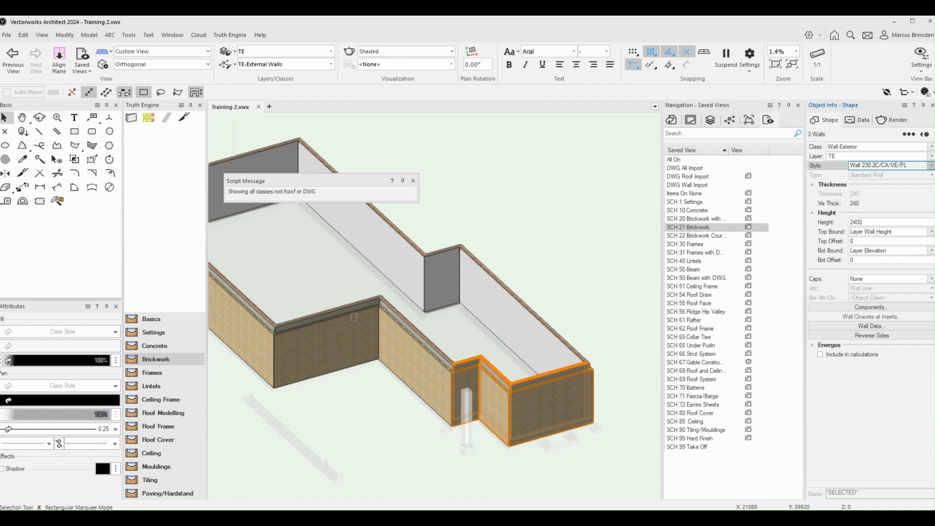
double_click(872, 187)
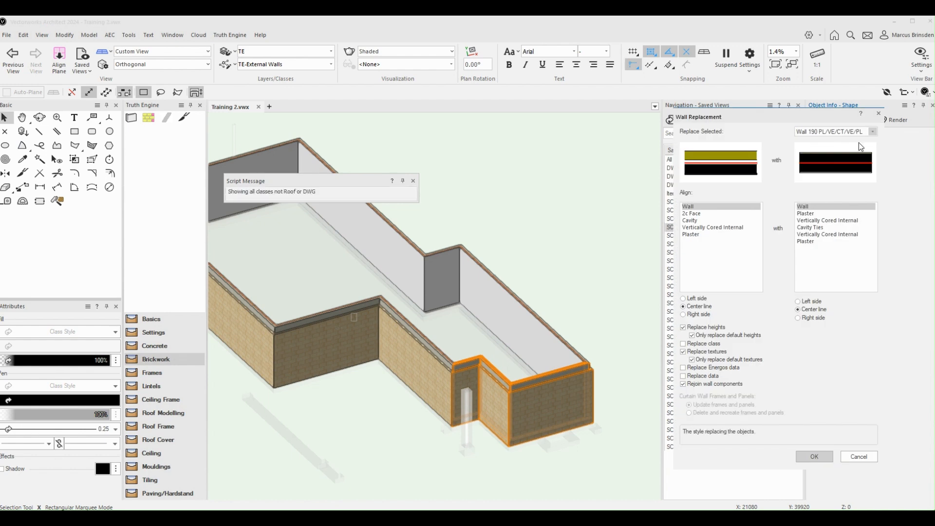
click(873, 132)
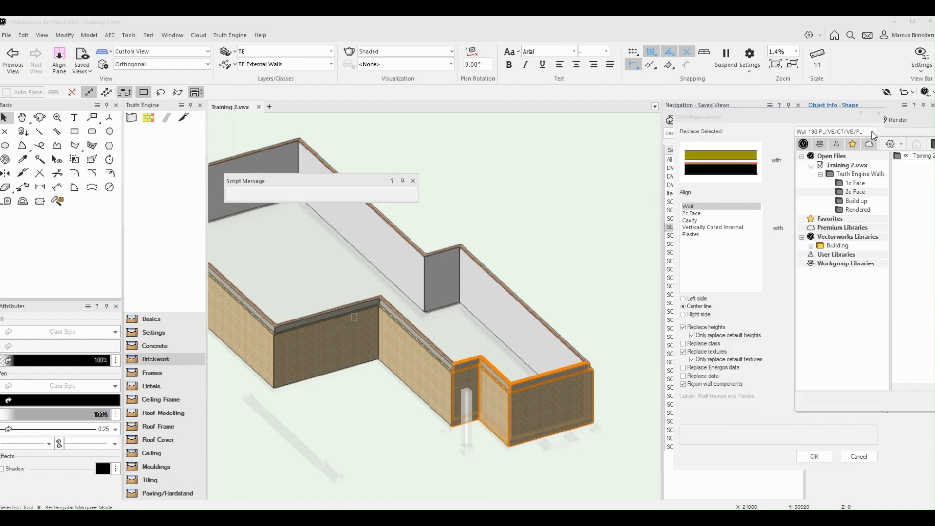
click(861, 210)
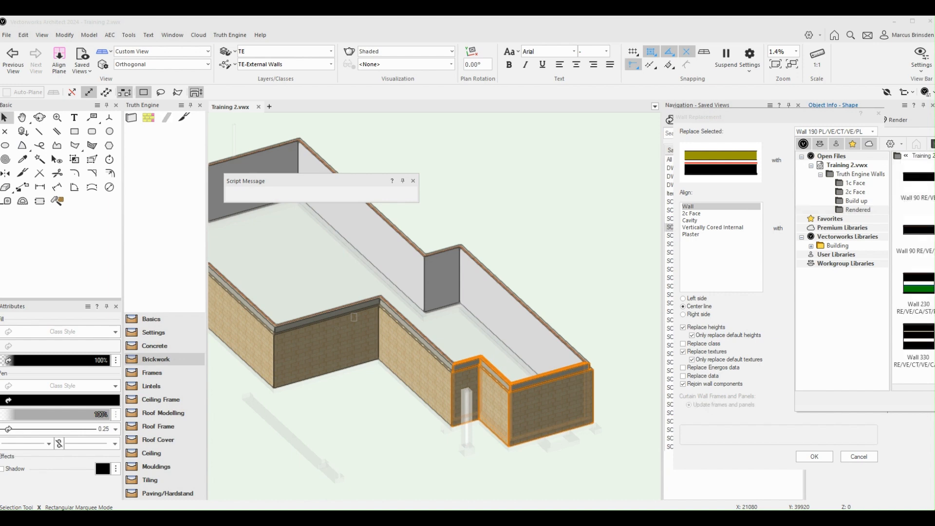
double_click(931, 284)
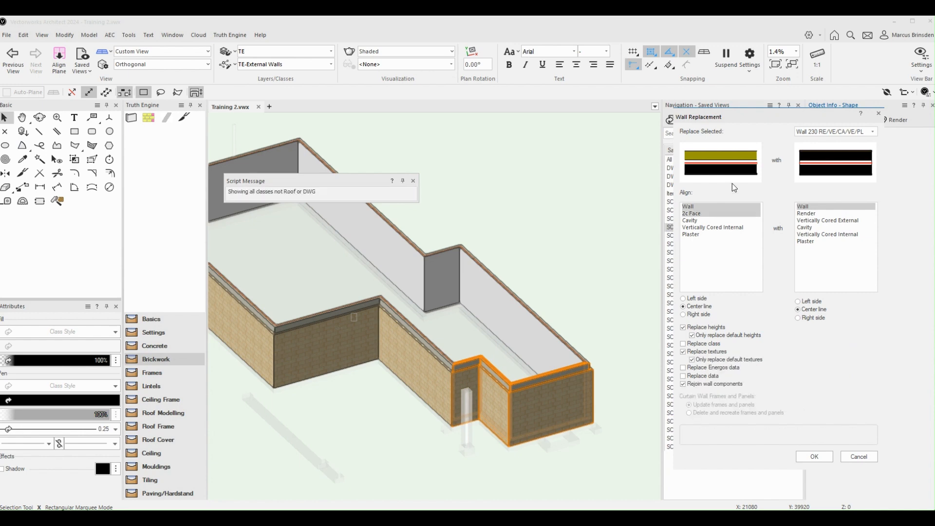
Align the replacement by the center lines of both styles' Vertically Cored Internal components, and apply it to the three walls
click(706, 227)
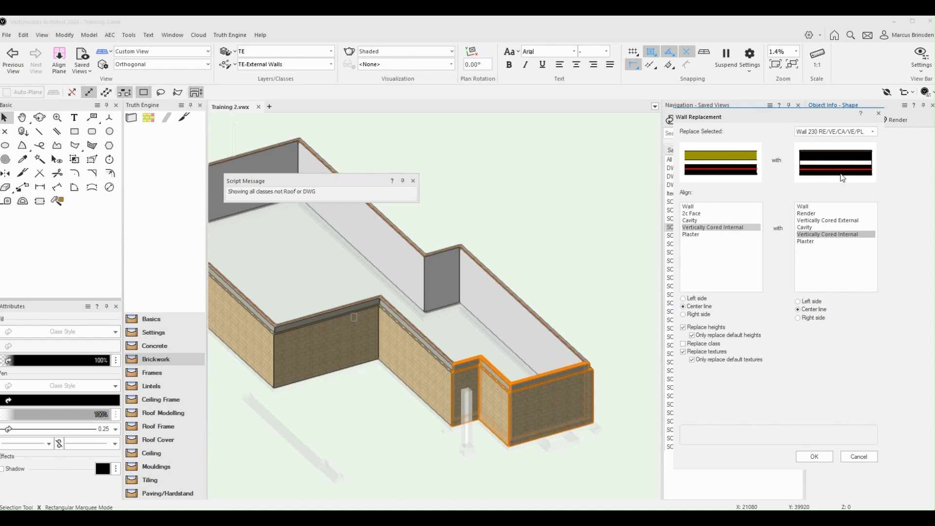
click(820, 457)
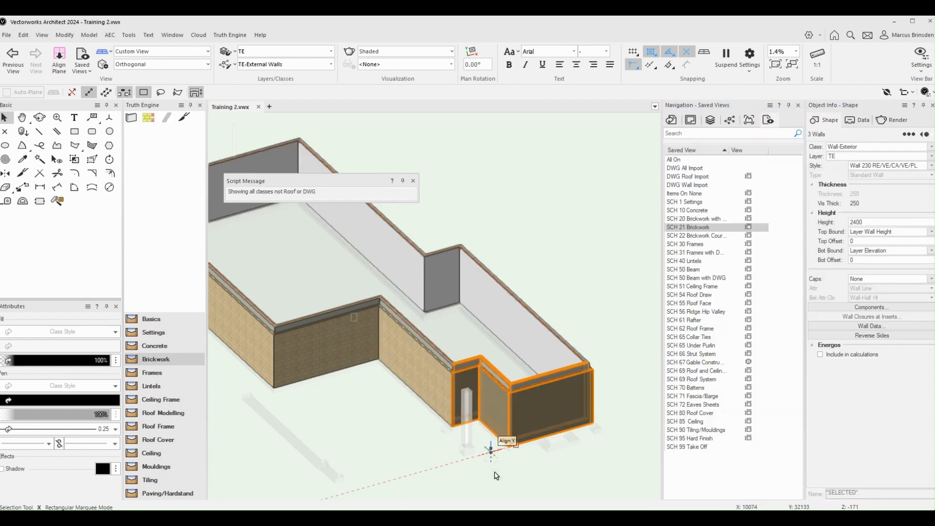
scroll(496, 476, up, 4)
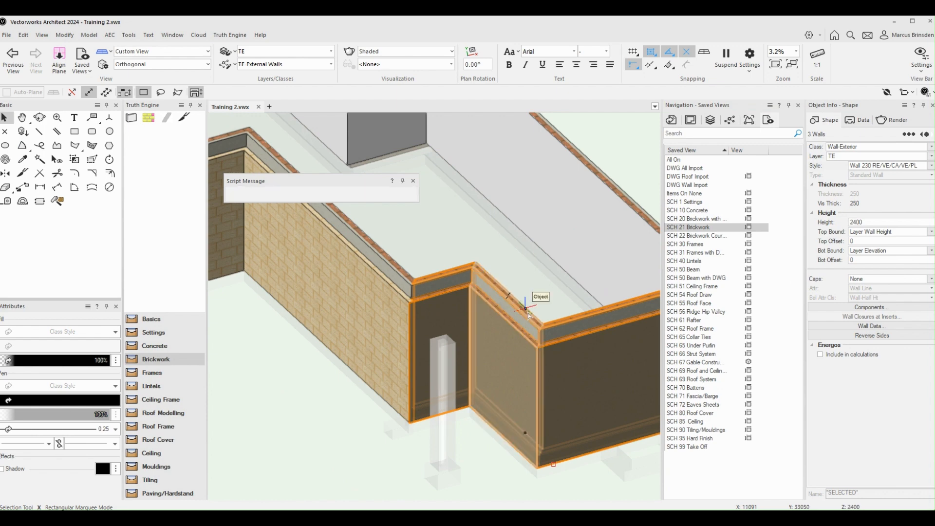
scroll(551, 333, down, 4)
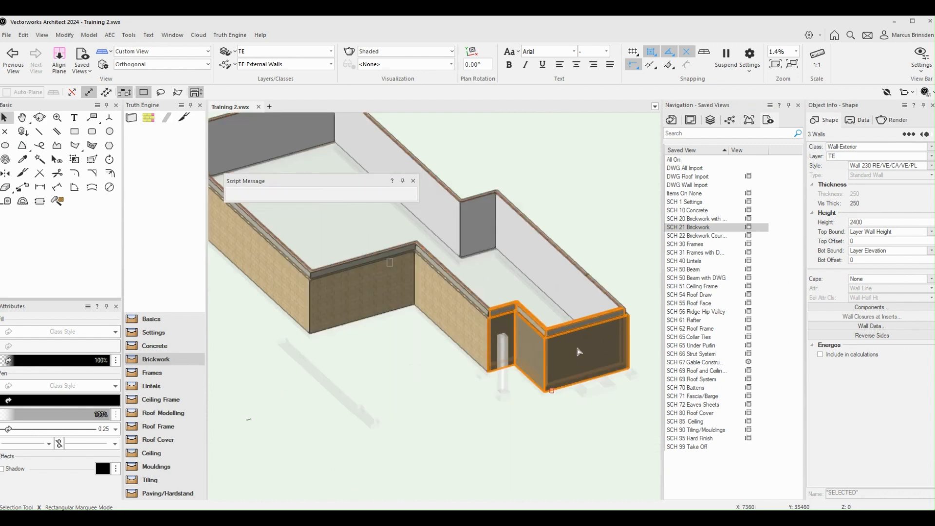
click(411, 367)
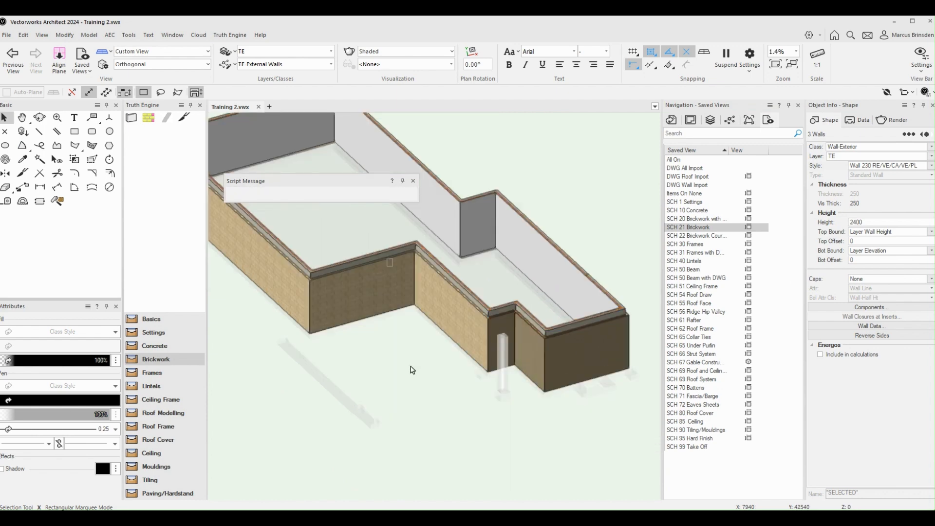
Select the two house walls bordering the garage and choose Wall 90 2C/PL from the 2c Face styles as their replacement
click(344, 283)
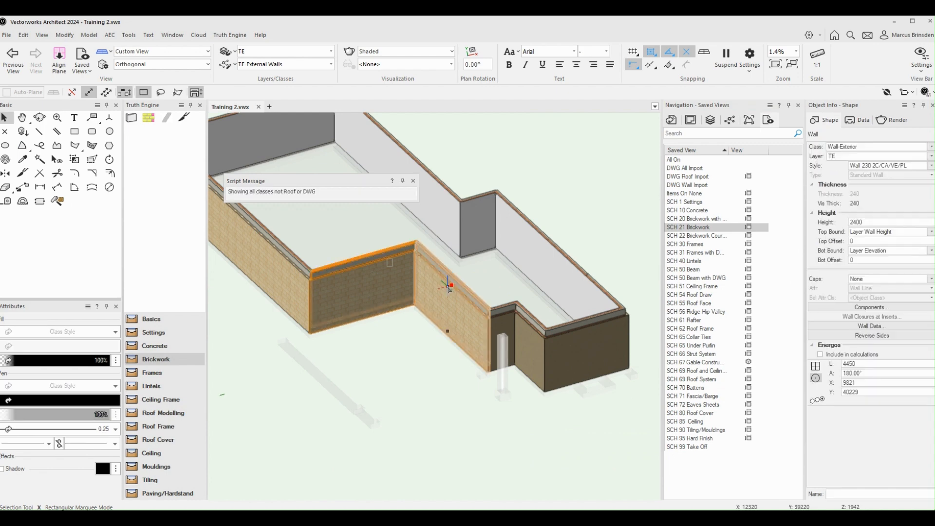
shift+click(482, 312)
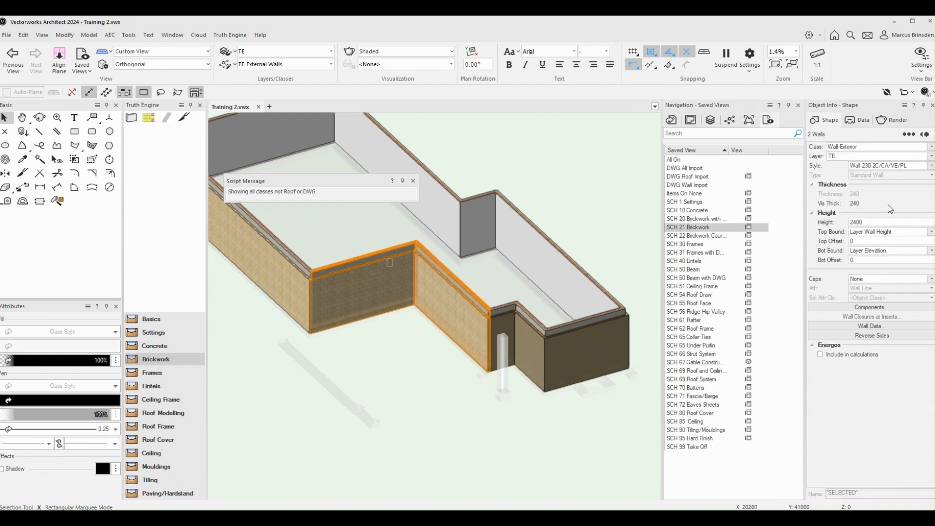
click(887, 165)
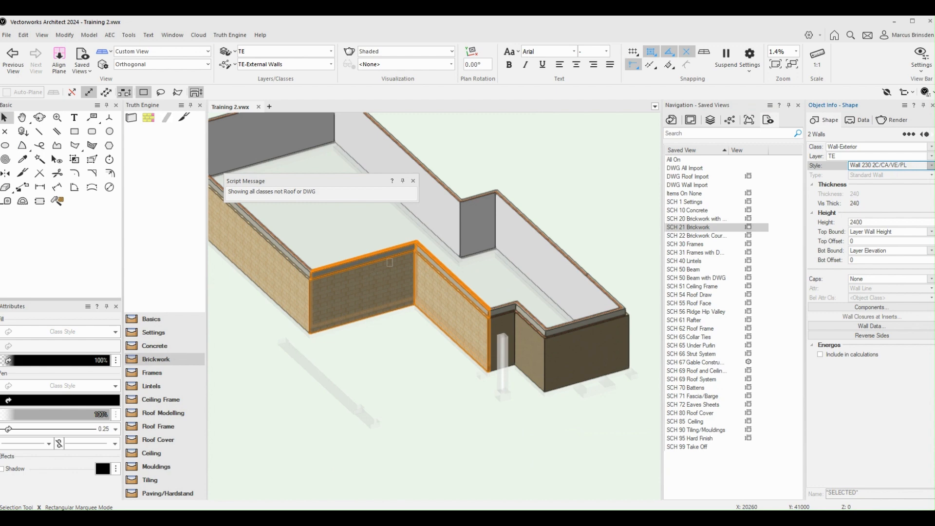
click(876, 182)
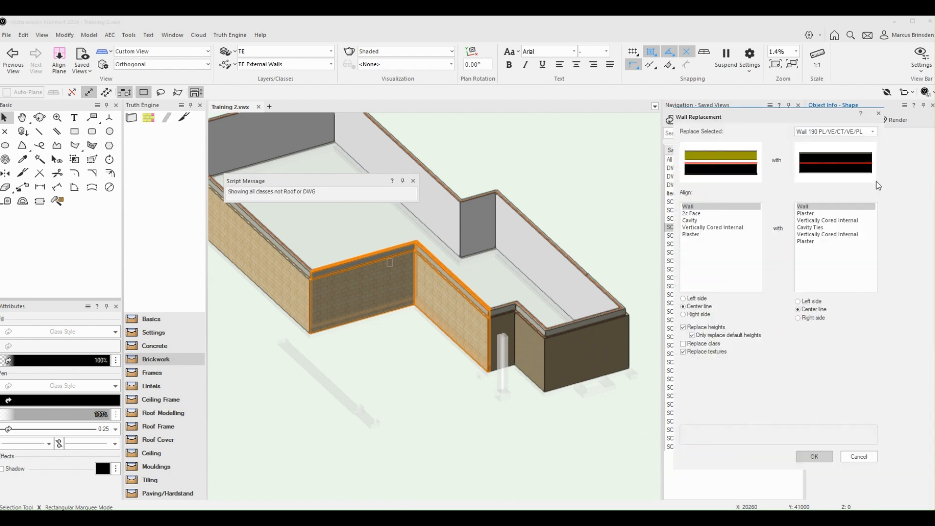
click(876, 181)
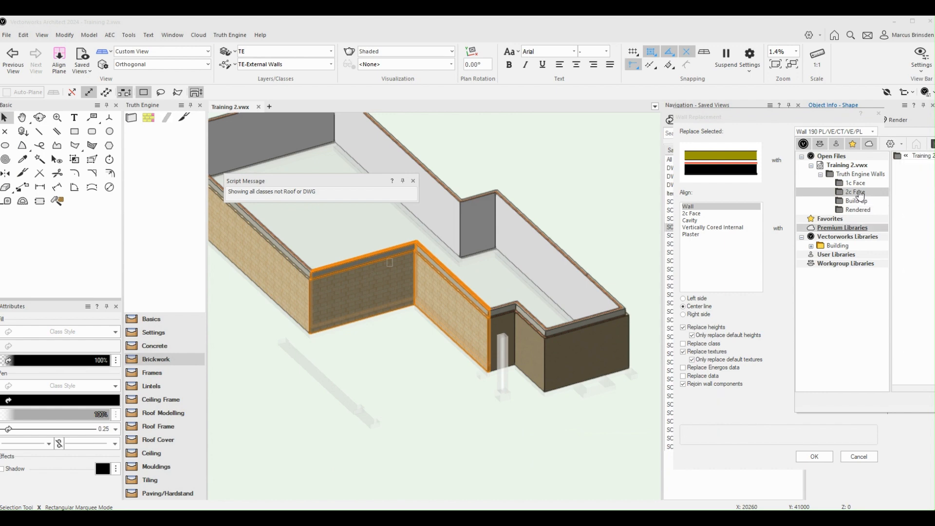
click(922, 235)
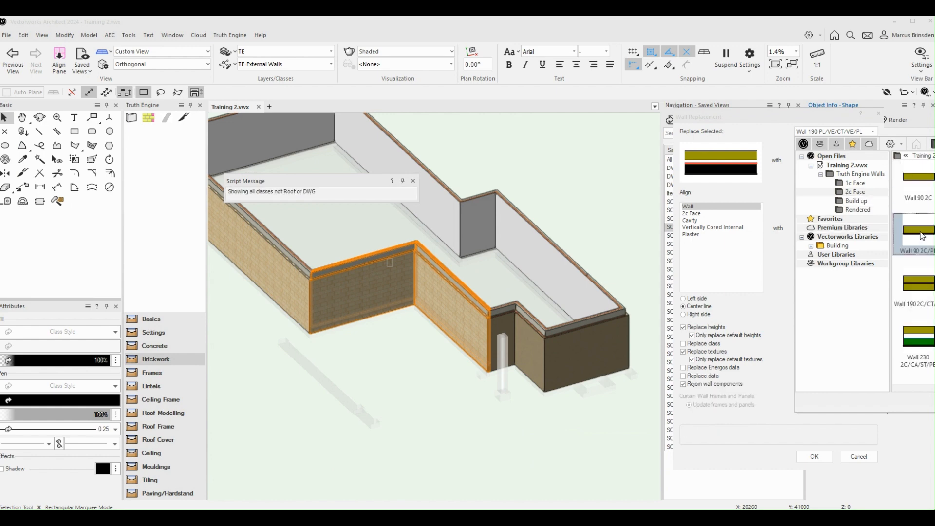
double_click(922, 236)
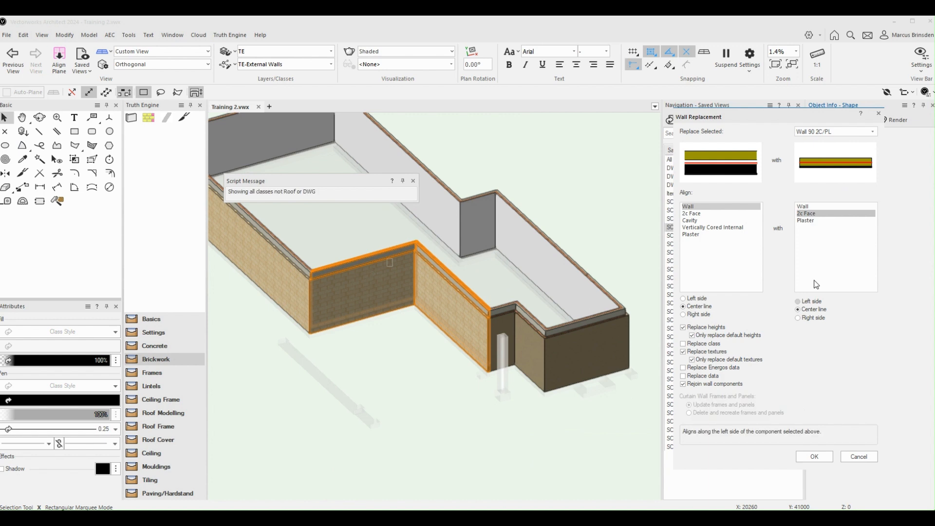
Align the right side of the existing Cavity with the right side of the new 2c Face, and apply the wall replacement
click(814, 302)
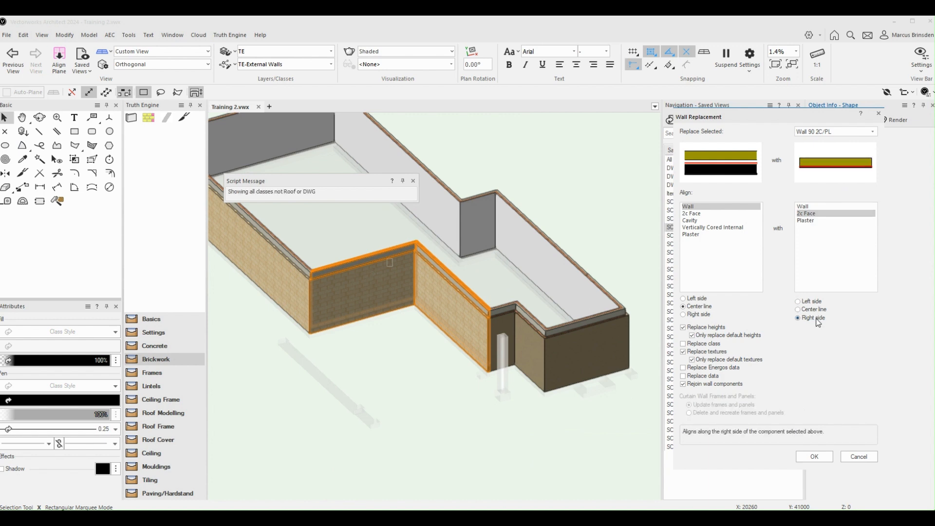
click(804, 318)
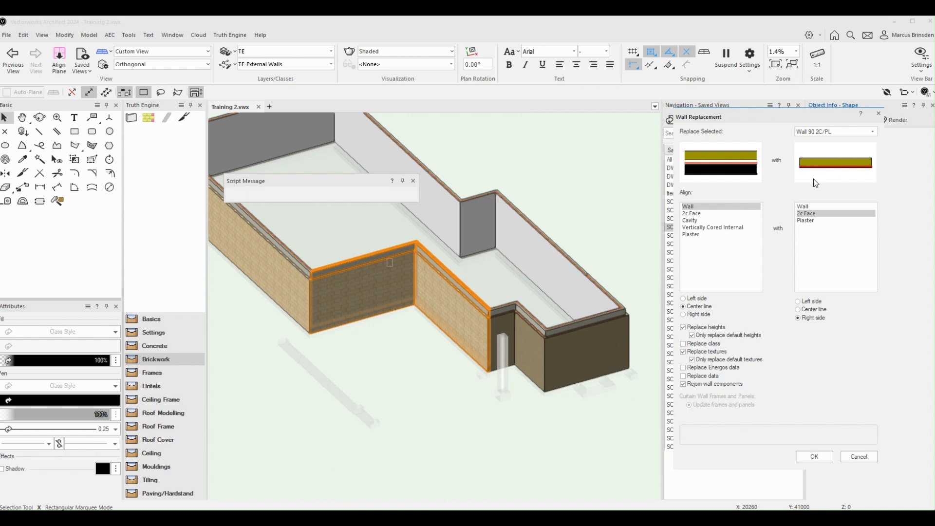
click(693, 221)
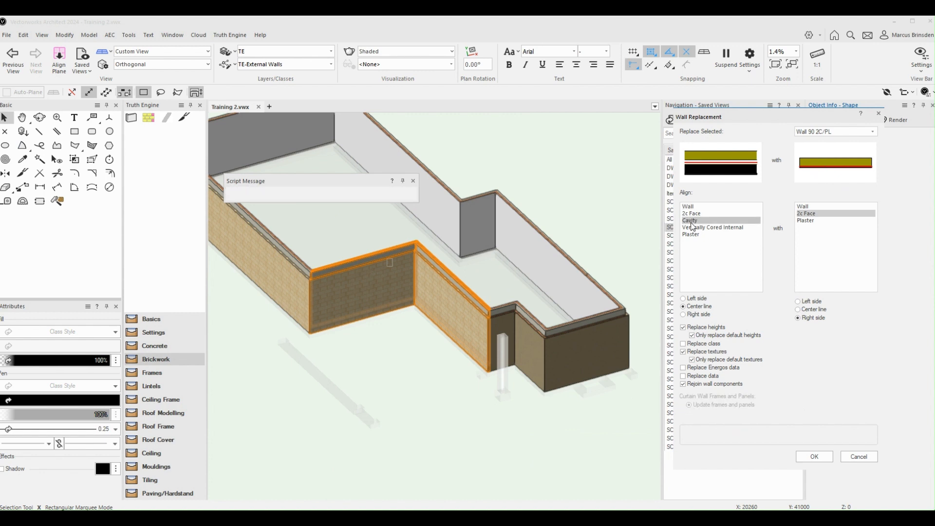
click(700, 314)
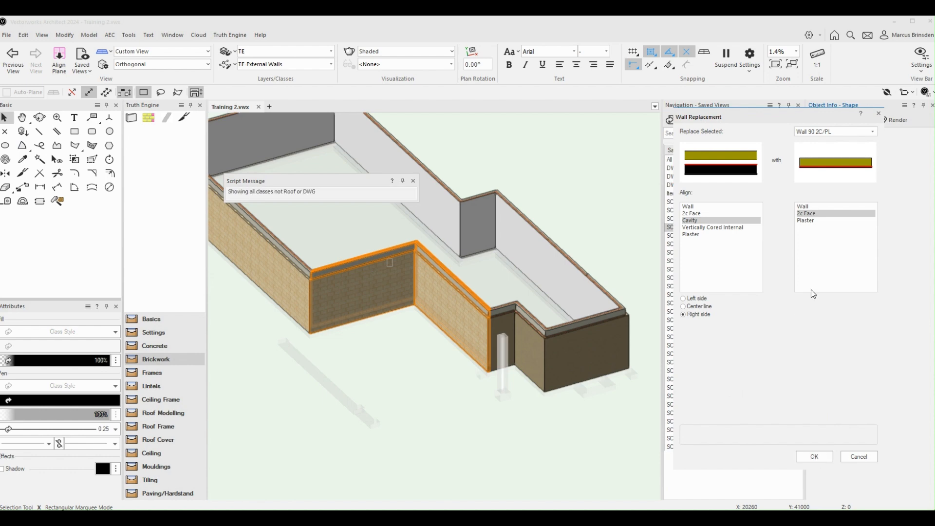
click(818, 457)
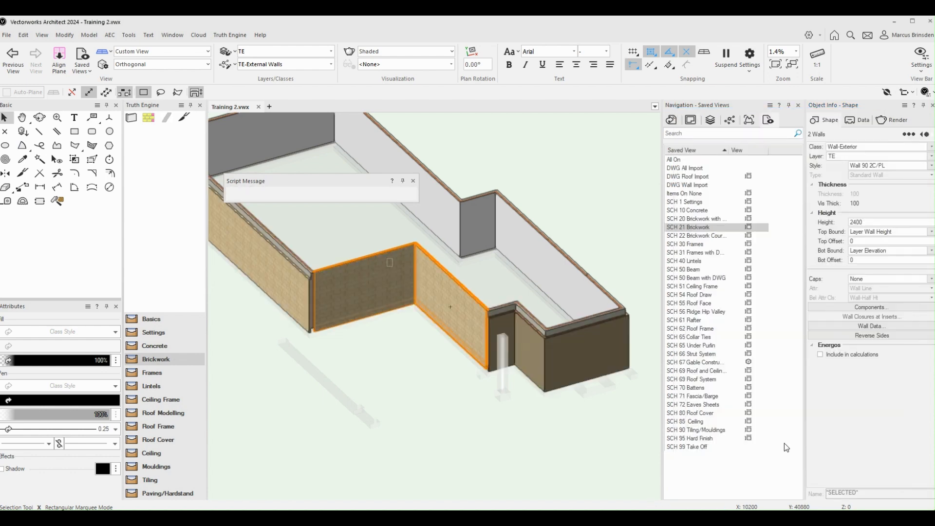
Switch to Top/Plan, activate the SCH 20 brickwork saved view, and check the replaced garage walls' corner against the floor plan
click(171, 52)
click(162, 79)
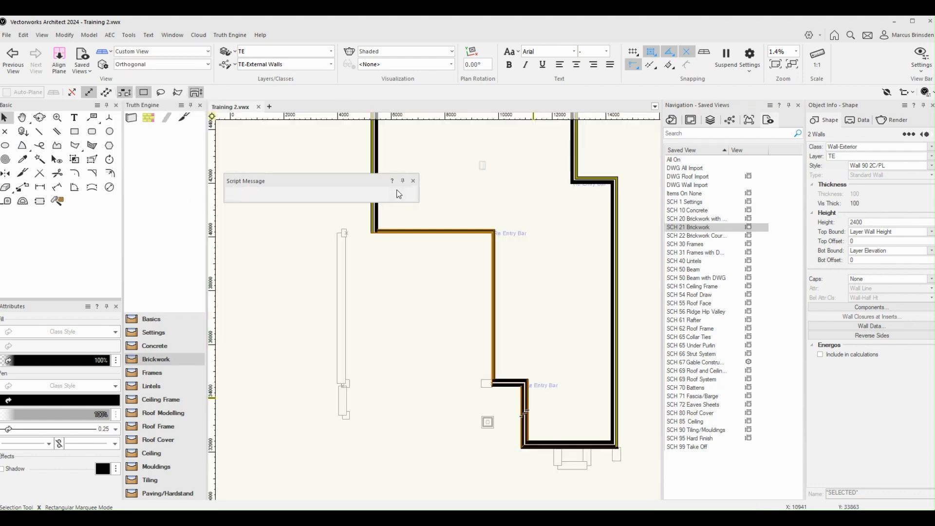
double_click(697, 221)
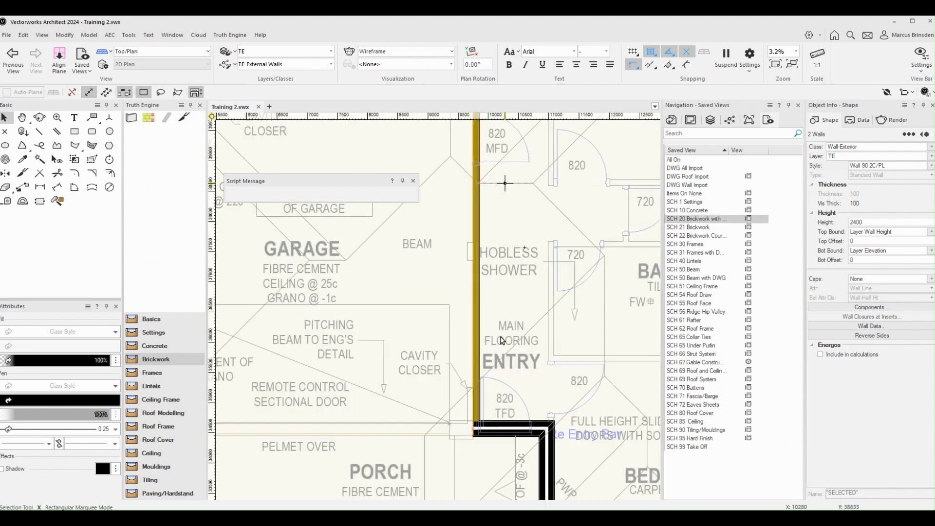
middle_drag(508, 200, 552, 306)
scroll(554, 238, up, 4)
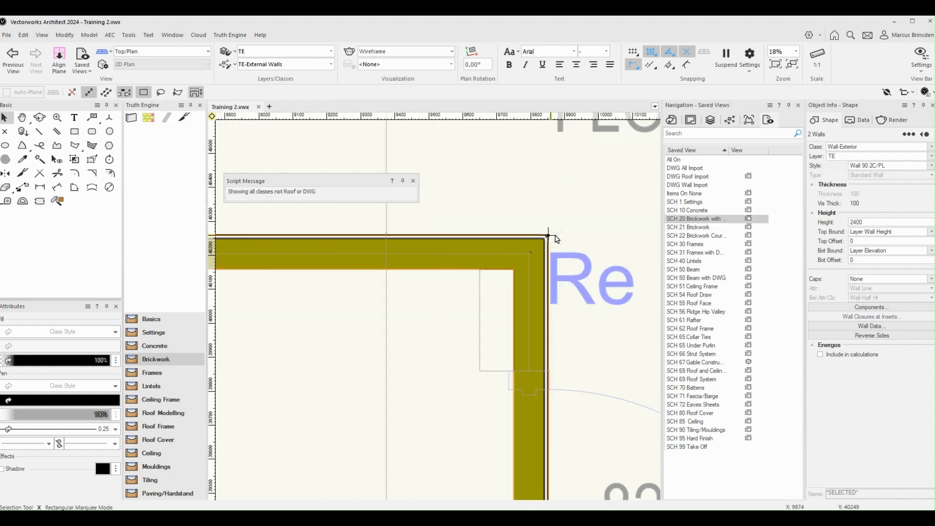
scroll(556, 237, down, 7)
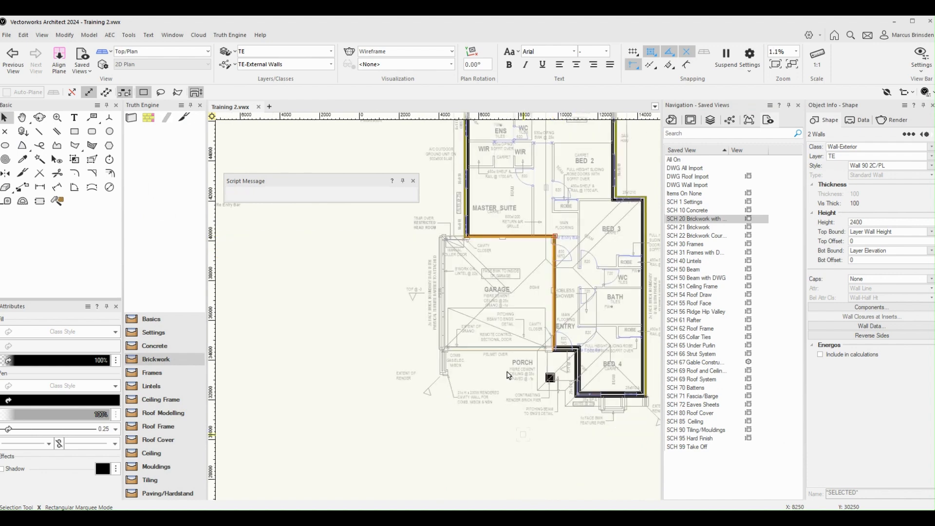
middle_drag(508, 375, 469, 448)
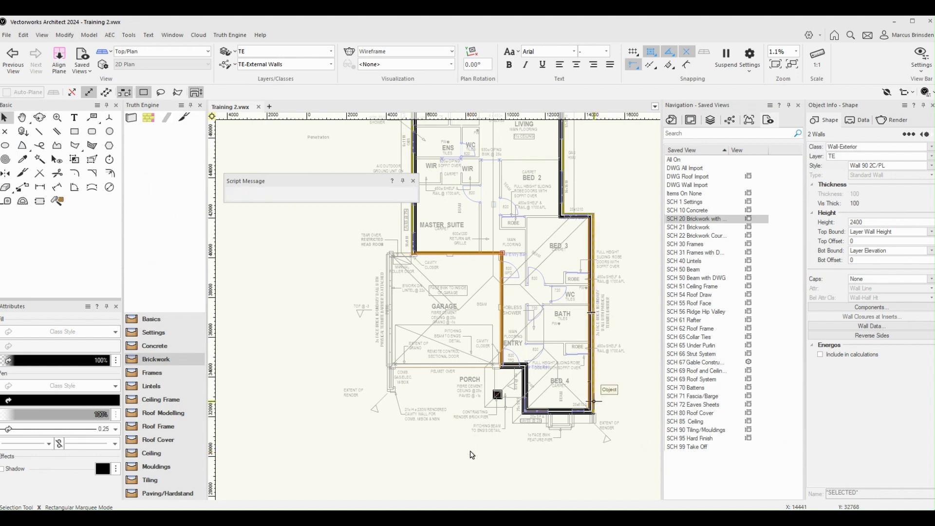
Start the Wall tool for the remaining garage walls with the Wall 190 2C/CT/2C style from the 2c Face styles
click(519, 395)
scroll(513, 352, up, 2)
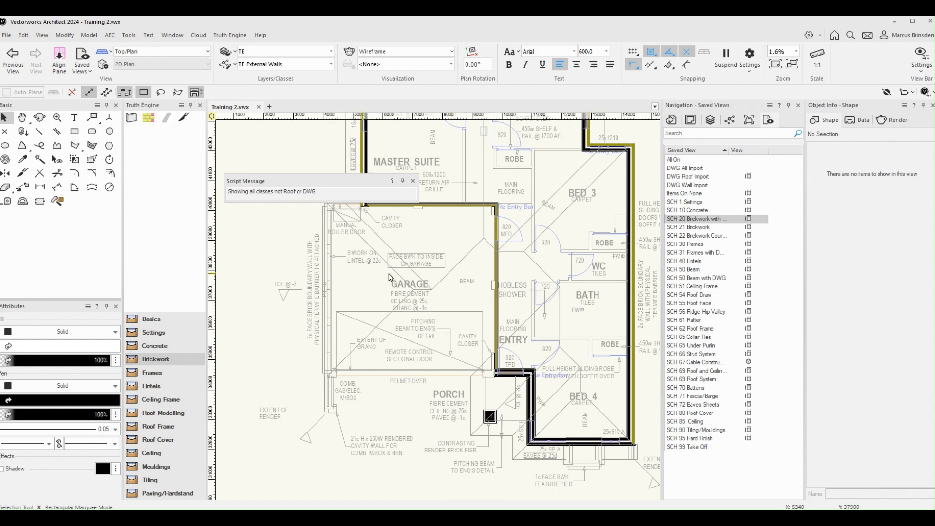
middle_drag(389, 278, 402, 311)
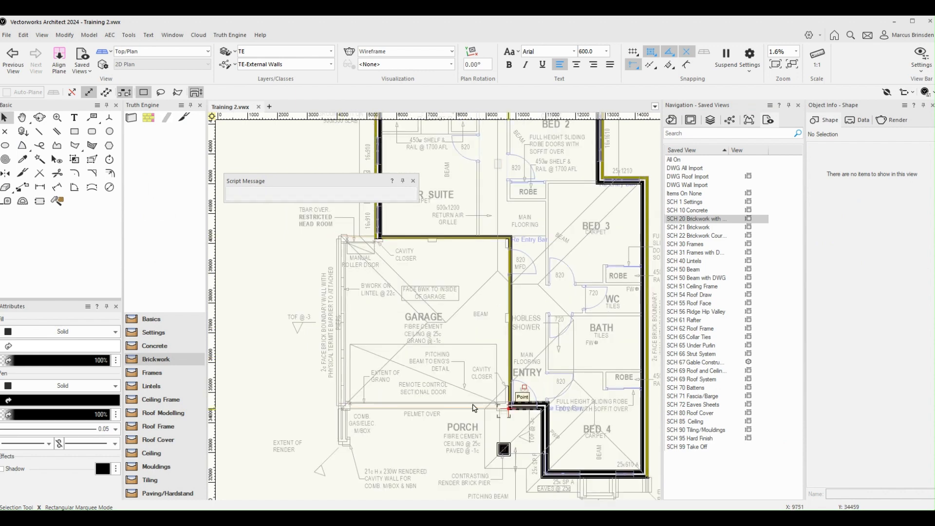
scroll(431, 422, up, 2)
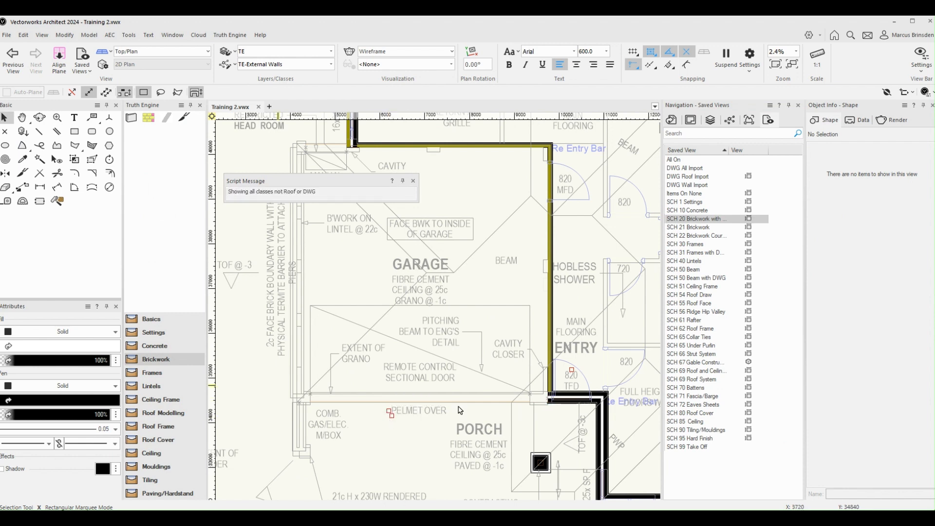
scroll(445, 404, down, 1)
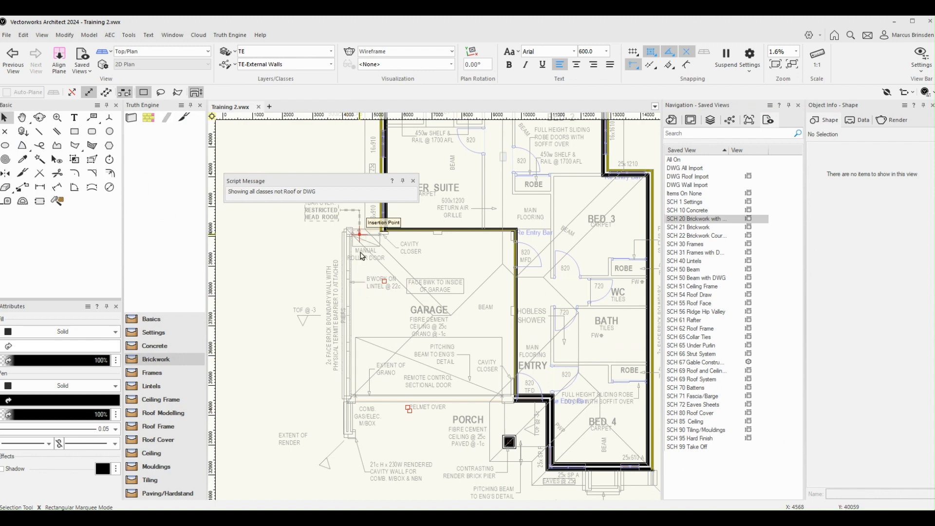
click(133, 119)
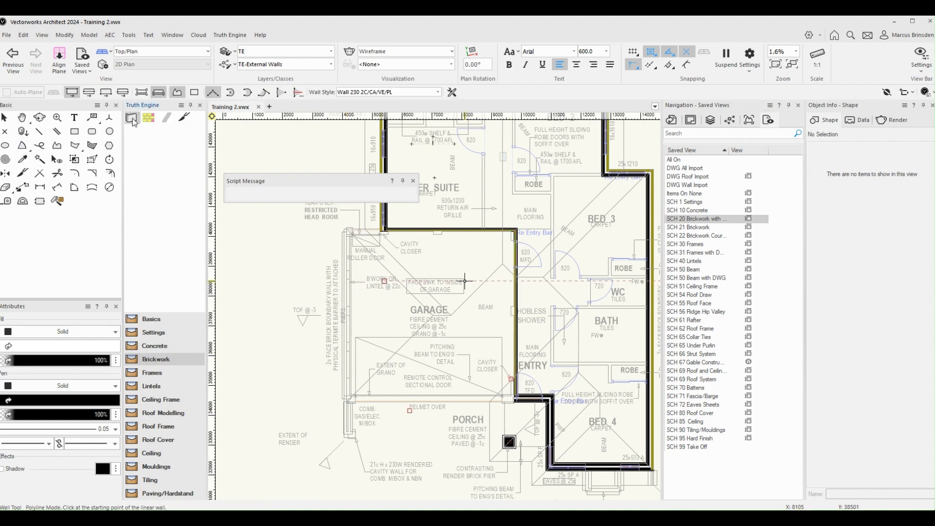
scroll(513, 400, up, 2)
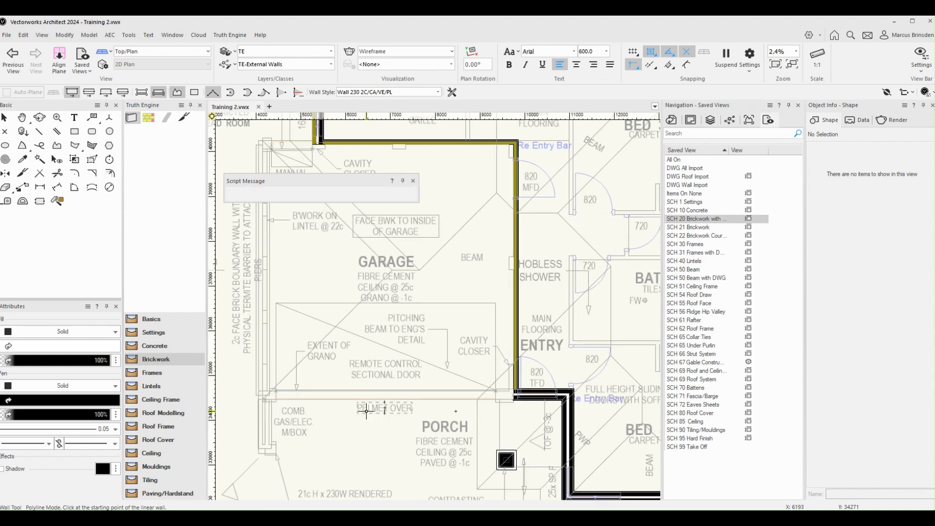
scroll(514, 397, down, 2)
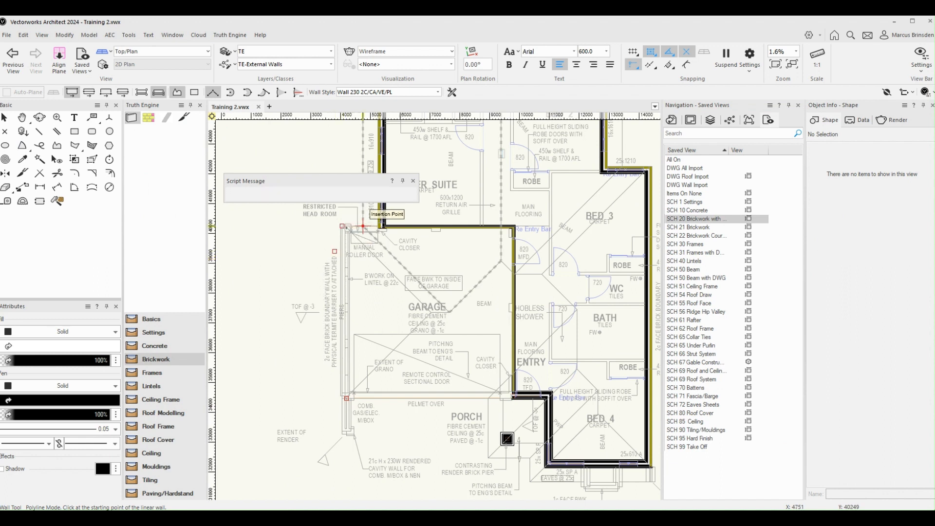
click(439, 93)
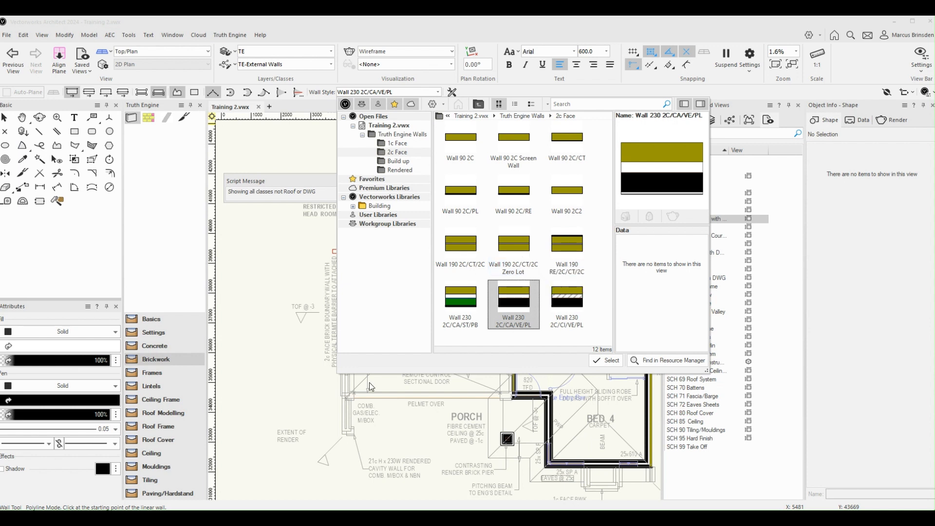
click(463, 247)
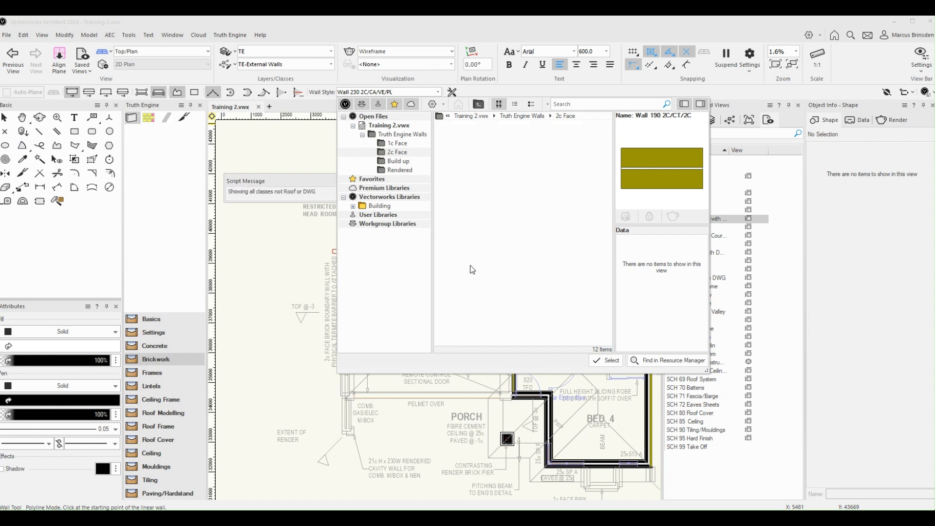
click(606, 361)
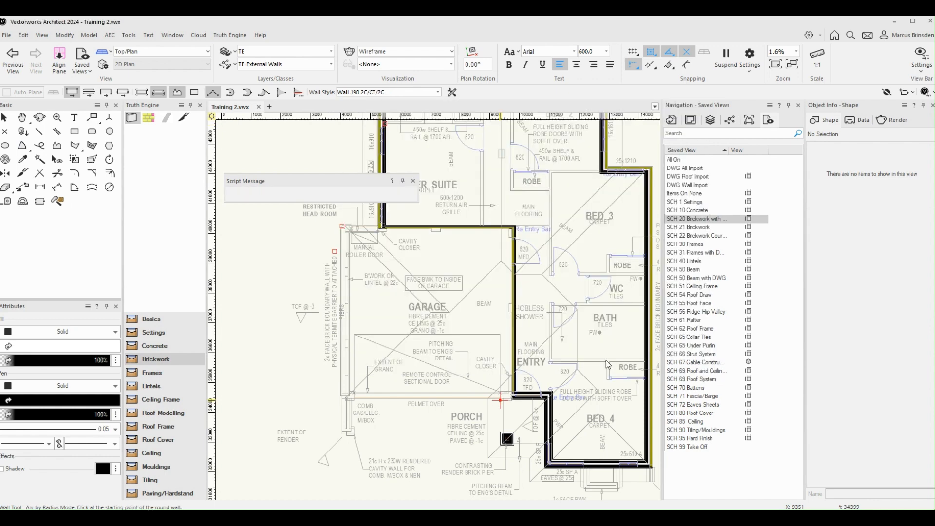
Draw the garage's front wall from the house wall corner at the porch to the outer boundary corner near the meter box
scroll(492, 398, up, 5)
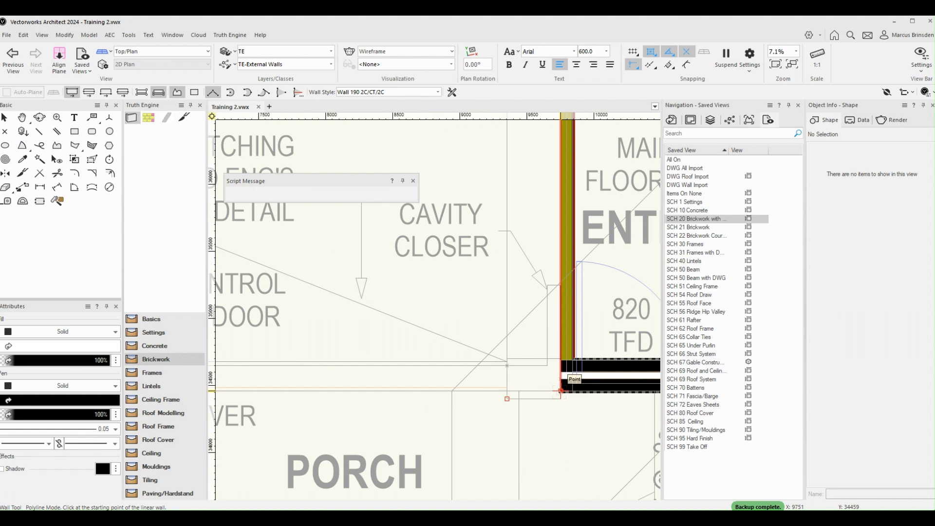
click(561, 390)
scroll(540, 390, up, 3)
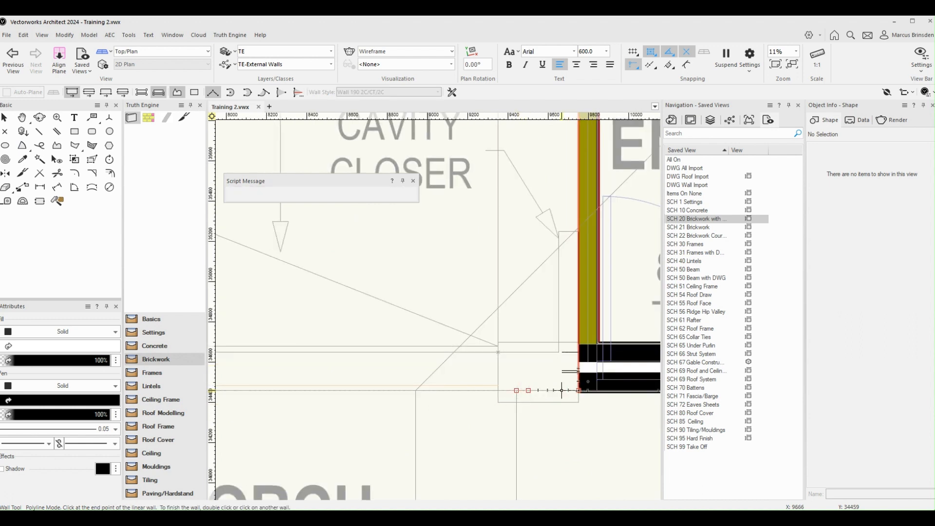
scroll(442, 390, down, 5)
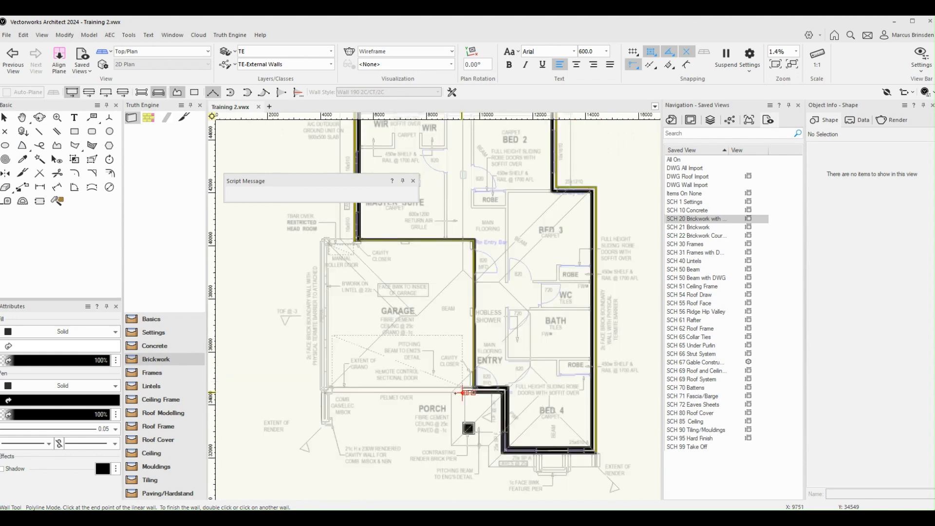
scroll(463, 393, up, 4)
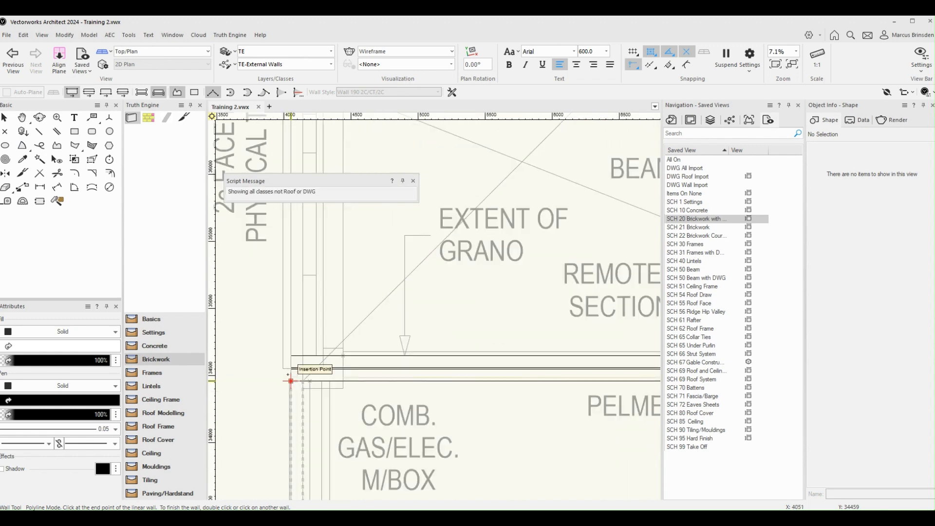
scroll(291, 381, up, 2)
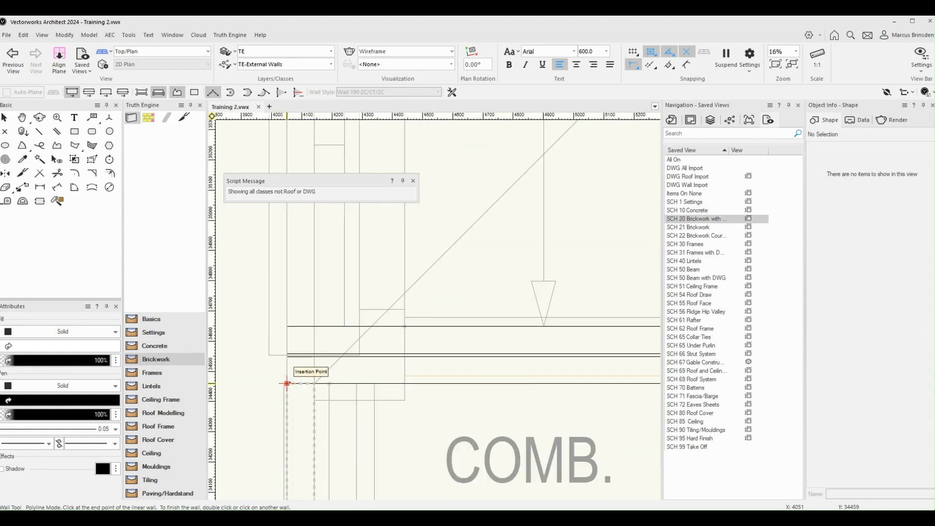
scroll(287, 384, down, 6)
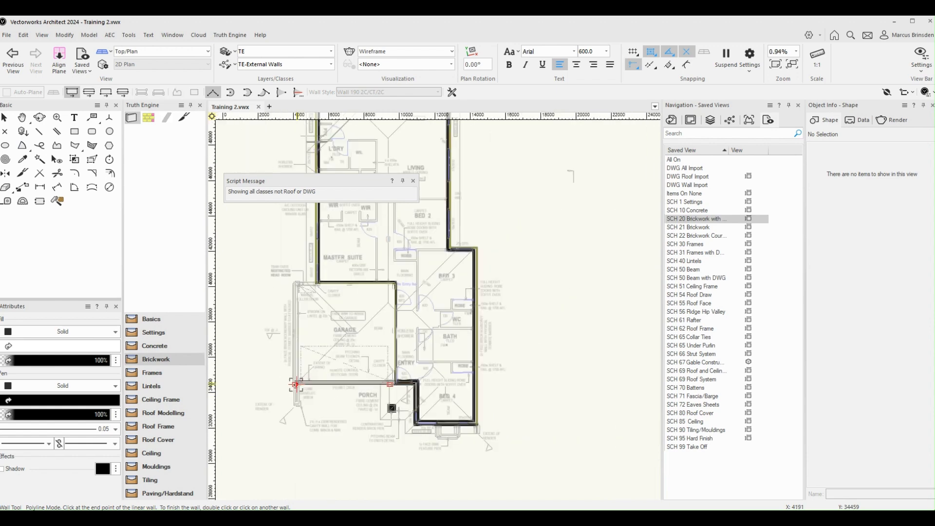
Continue the wall along the garage's boundary side to the manual roller door corner, and finish it at the Master Suite's external wall
scroll(296, 384, up, 2)
scroll(287, 283, up, 1)
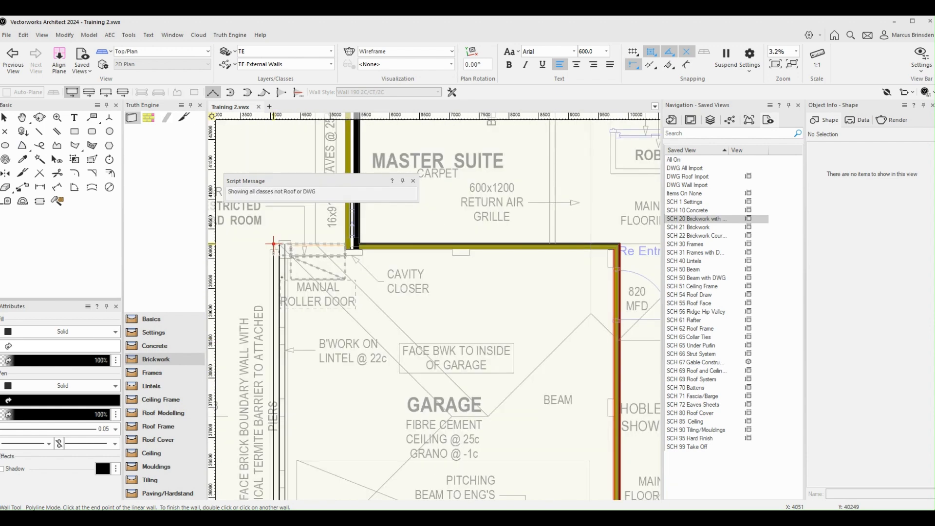
scroll(273, 243, up, 1)
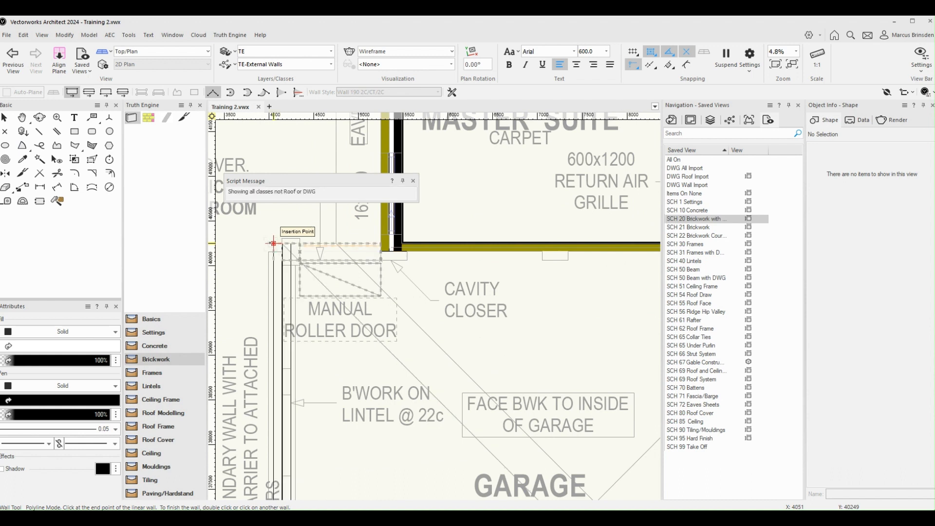
click(274, 244)
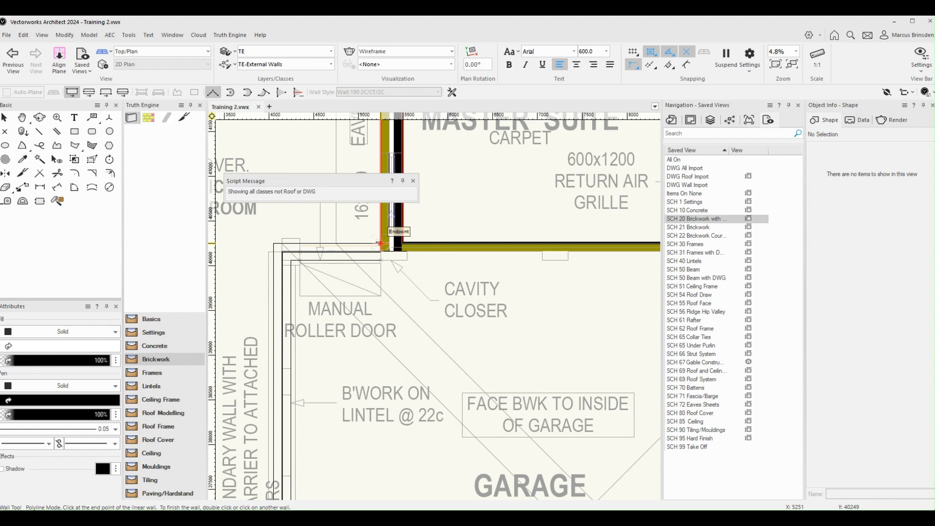
double_click(381, 243)
scroll(471, 371, down, 2)
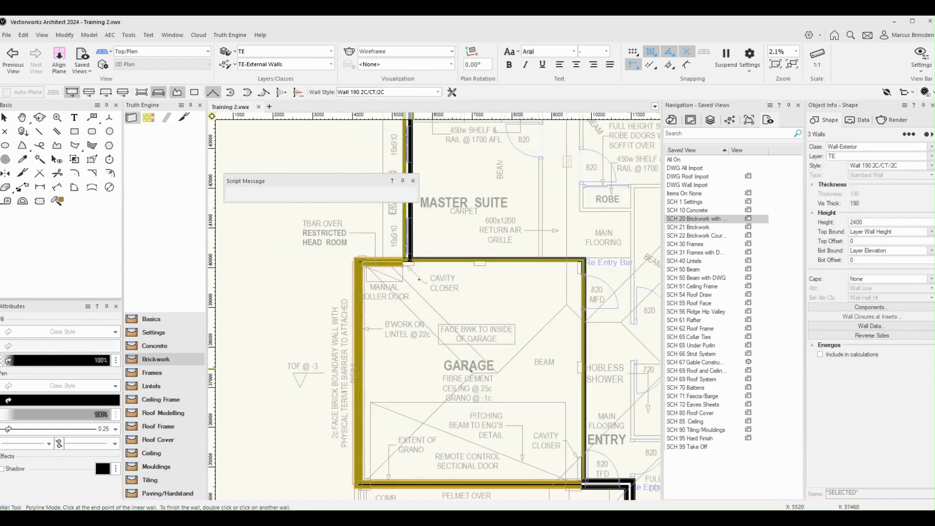
Select the garage's front wall in the 3D view and choose Wall 190 RE/2C/CT/2C as its replacement style
scroll(471, 371, down, 1)
ctrl+middle_drag(521, 484, 431, 317)
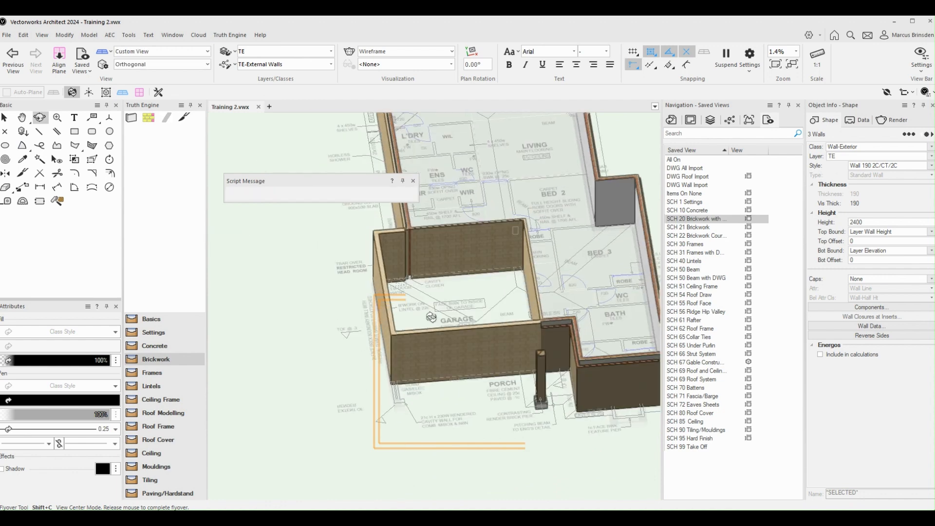
key(9)
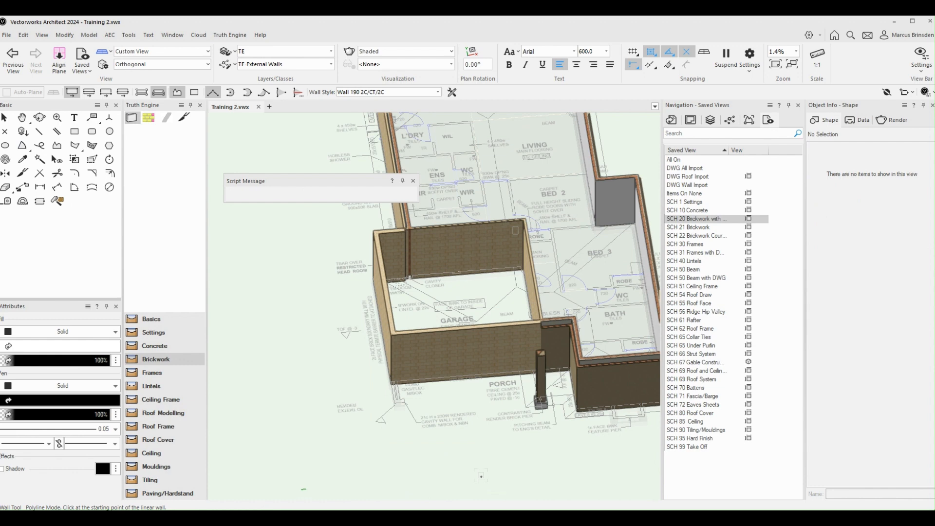
scroll(476, 402, up, 3)
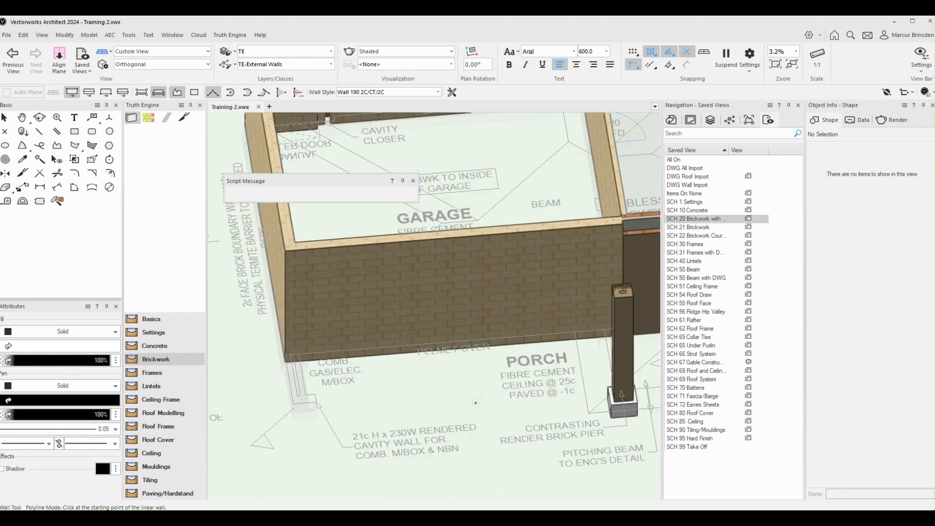
key(h)
mouse_move(455, 401)
mouse_down()
mouse_move(489, 442)
mouse_move(558, 479)
mouse_up()
middle_drag(558, 480, 561, 486)
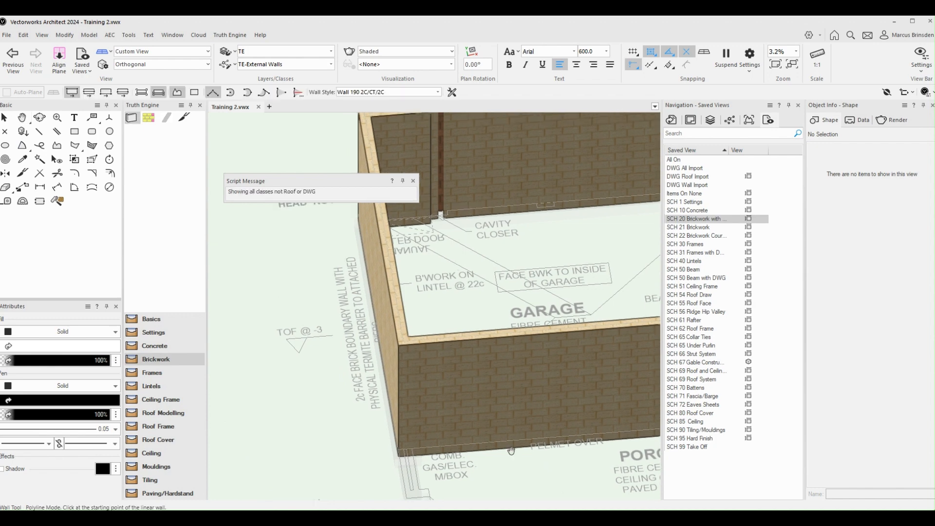
key(x)
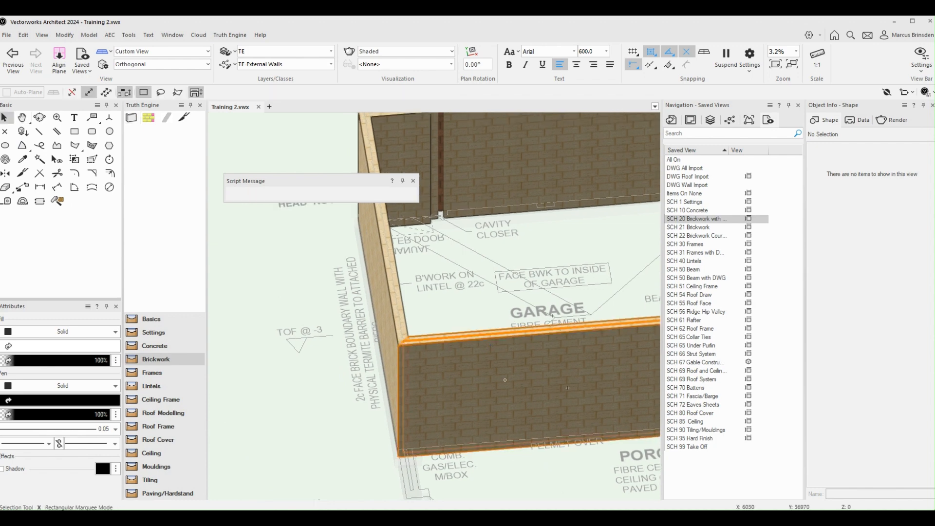
click(568, 388)
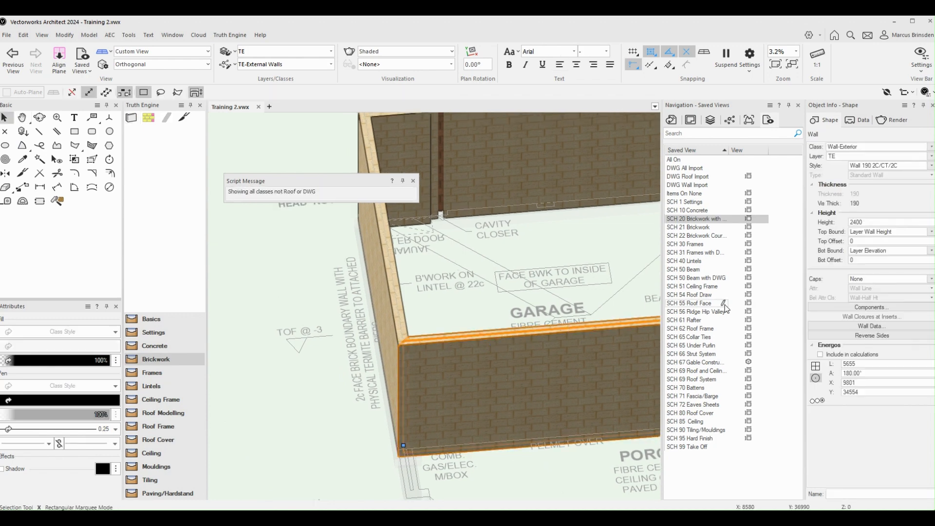
click(931, 167)
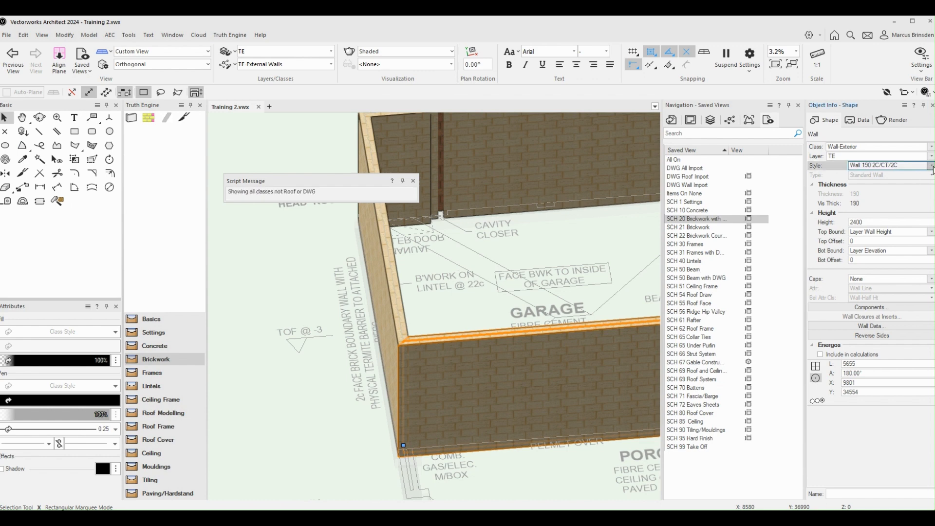
click(886, 181)
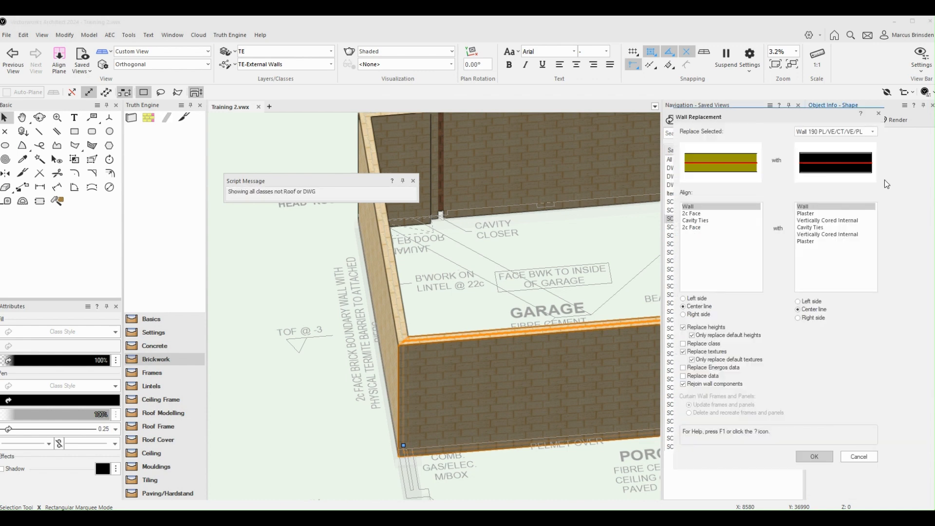
click(854, 133)
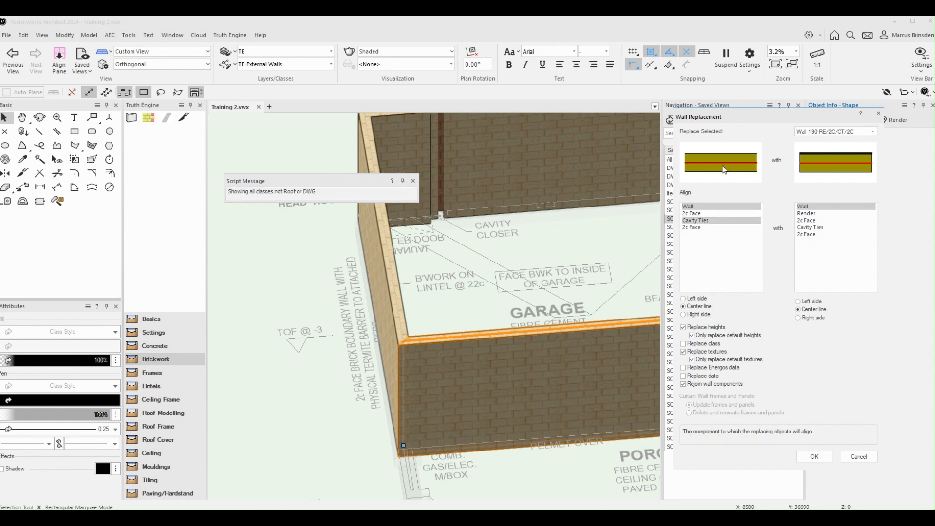
Align the center lines of both styles' last 2c Face components, and apply the replacement to the garage's front wall
click(697, 228)
click(808, 234)
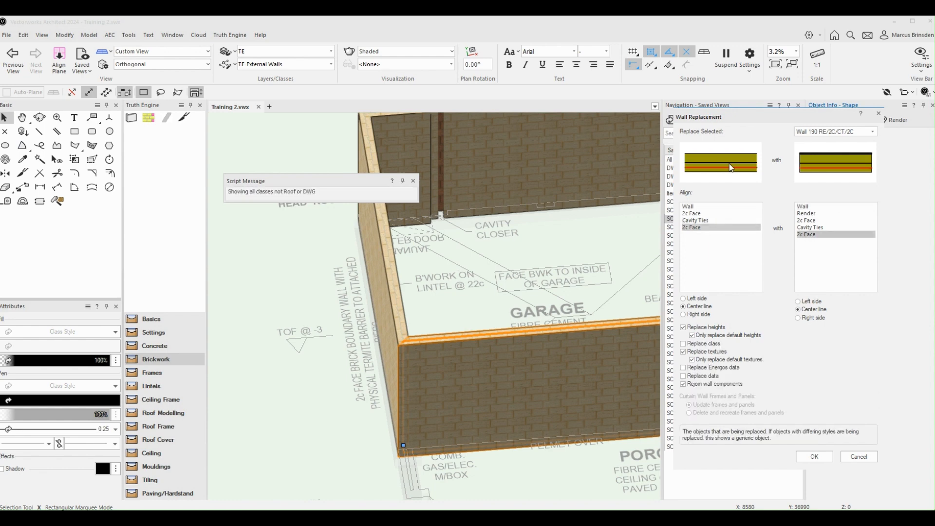
click(813, 455)
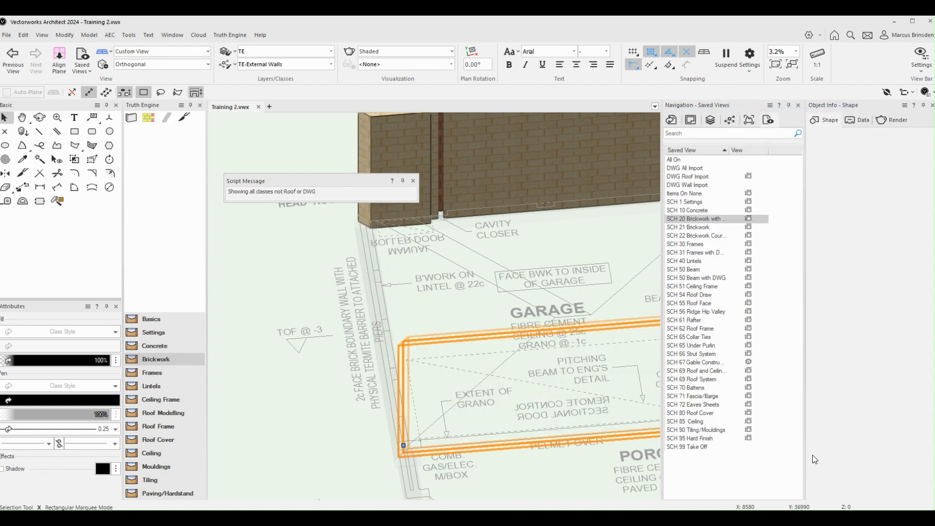
Select the garage's boundary-side wall and choose Wall 190 2C/CT/2C Zero Lot as its replacement style
scroll(449, 377, down, 3)
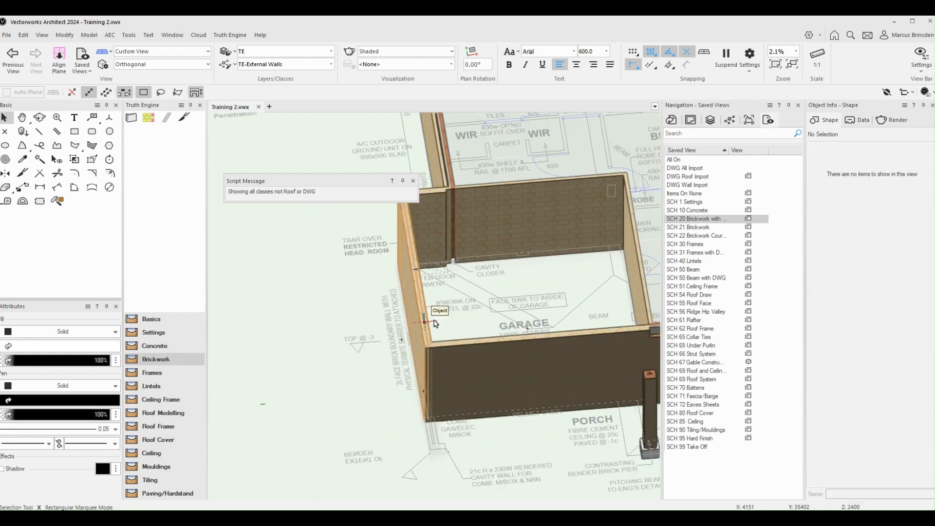
click(434, 322)
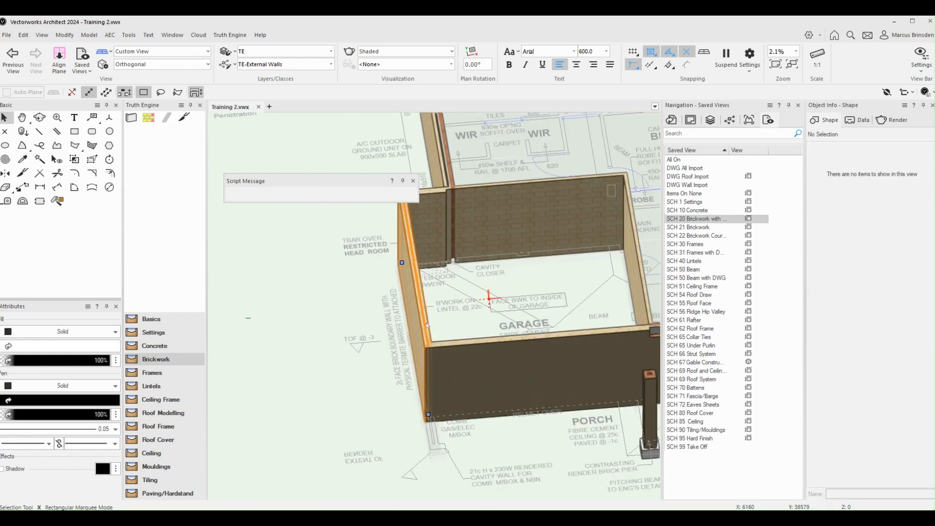
key(h)
drag(364, 308, 360, 352)
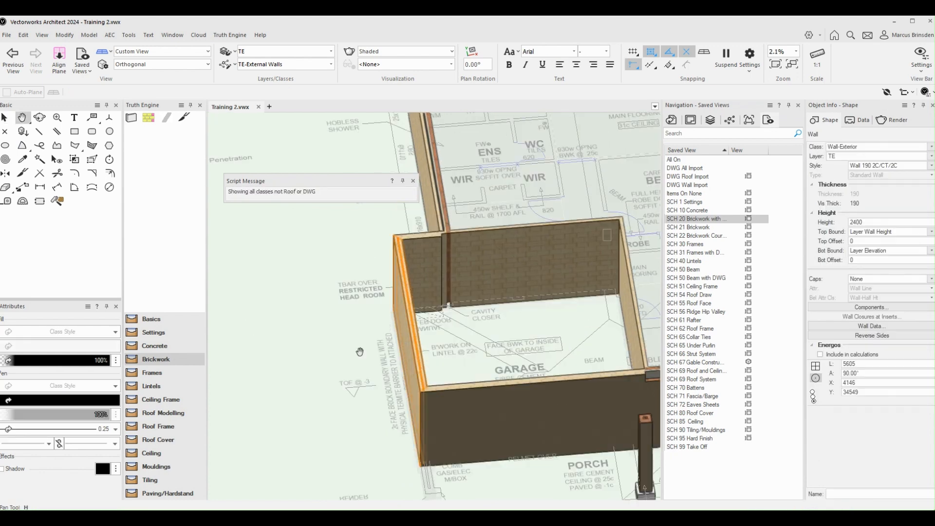
key(x)
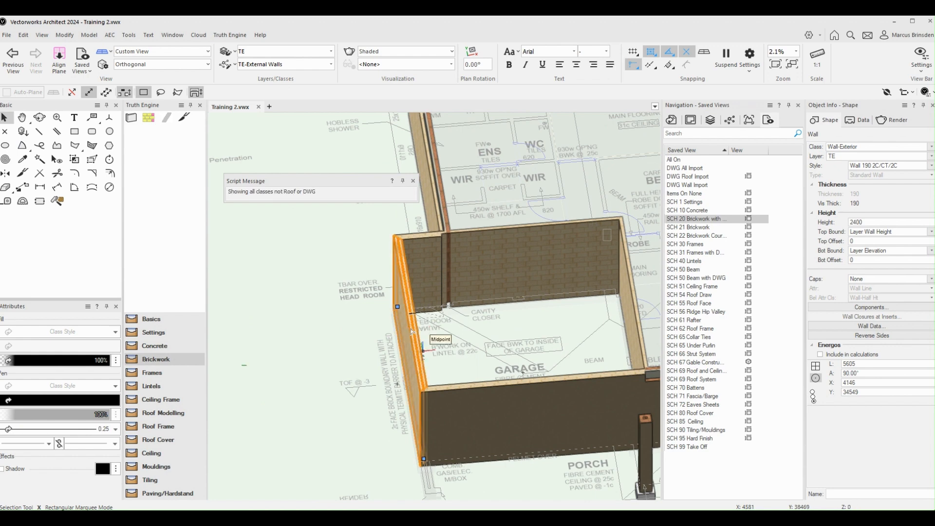
scroll(414, 337, up, 2)
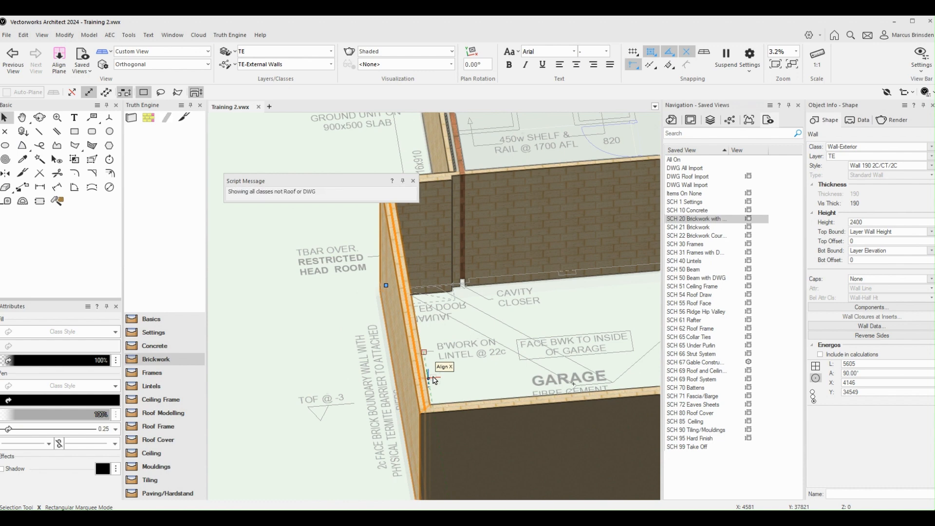
scroll(448, 371, down, 2)
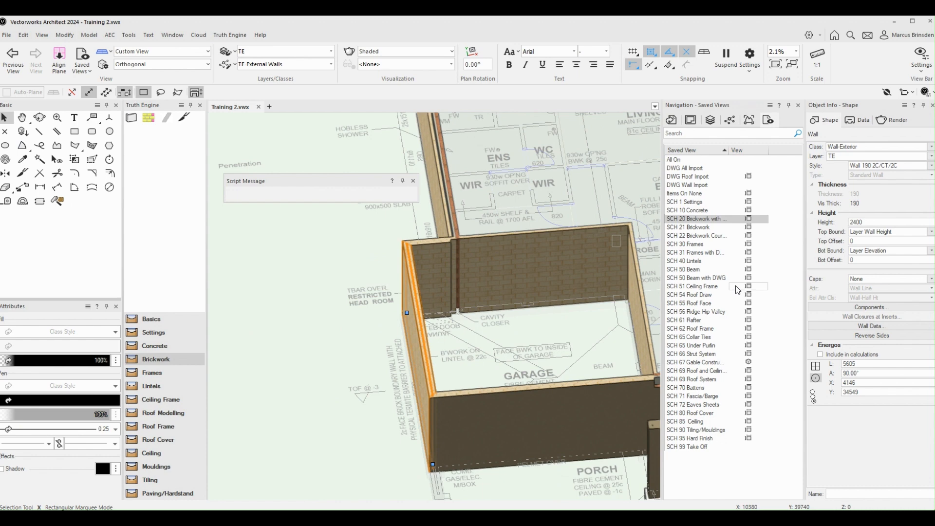
click(931, 167)
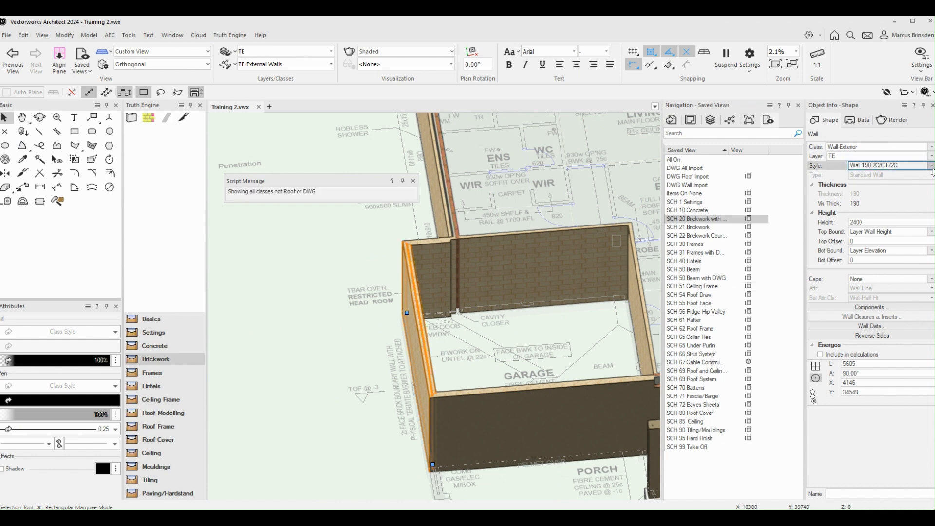
click(876, 186)
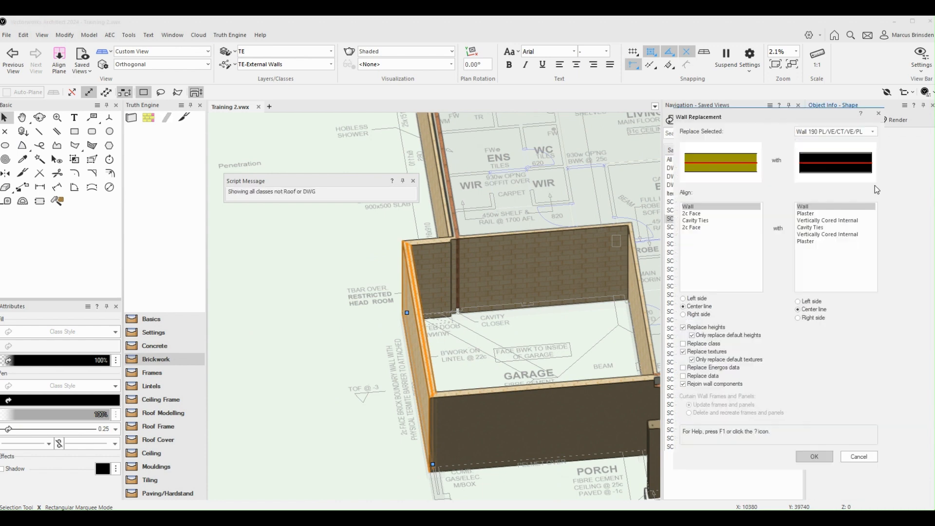
click(852, 149)
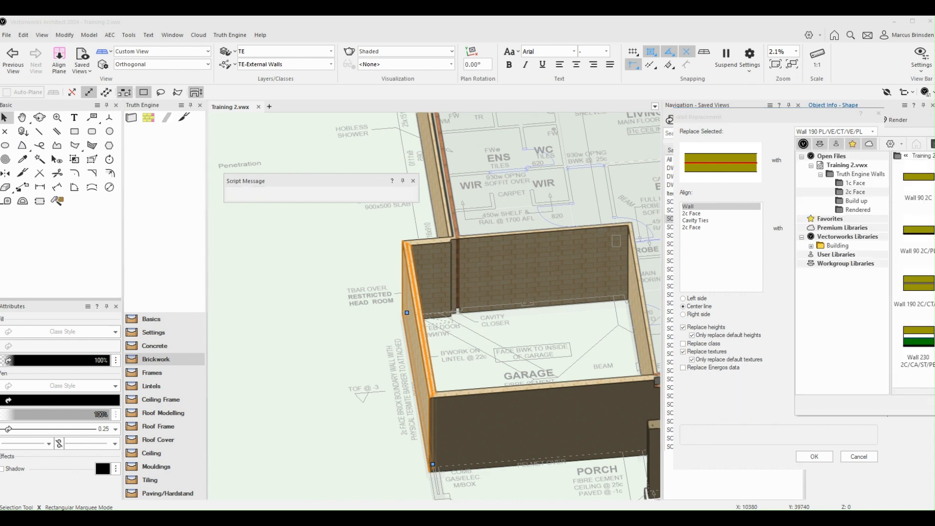
double_click(934, 283)
Align the wall's last 2c Face component with the new style's 2c Face Top Solids on their center lines, and apply the replacement
click(734, 226)
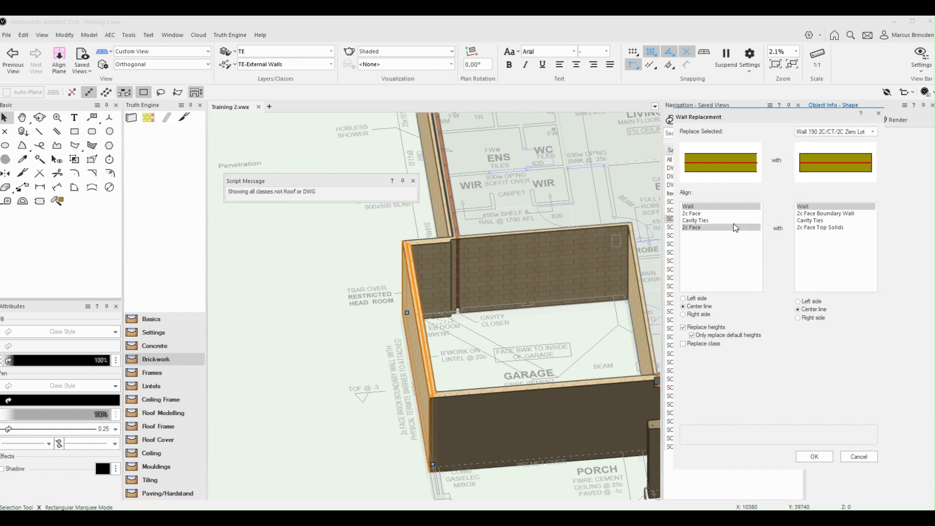
click(806, 228)
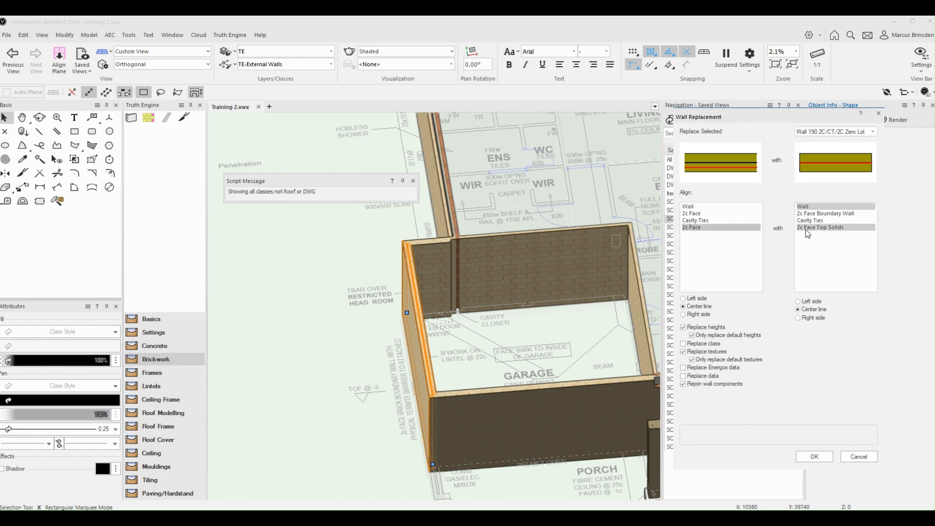
click(817, 456)
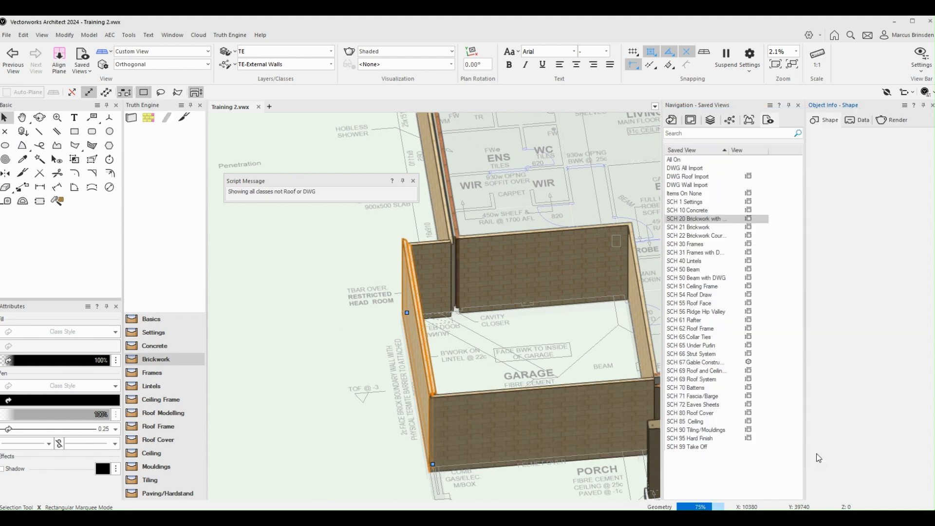
Examine the garage's wall corners and the short return wall at the manual roller door in the 3D view
scroll(420, 391, up, 4)
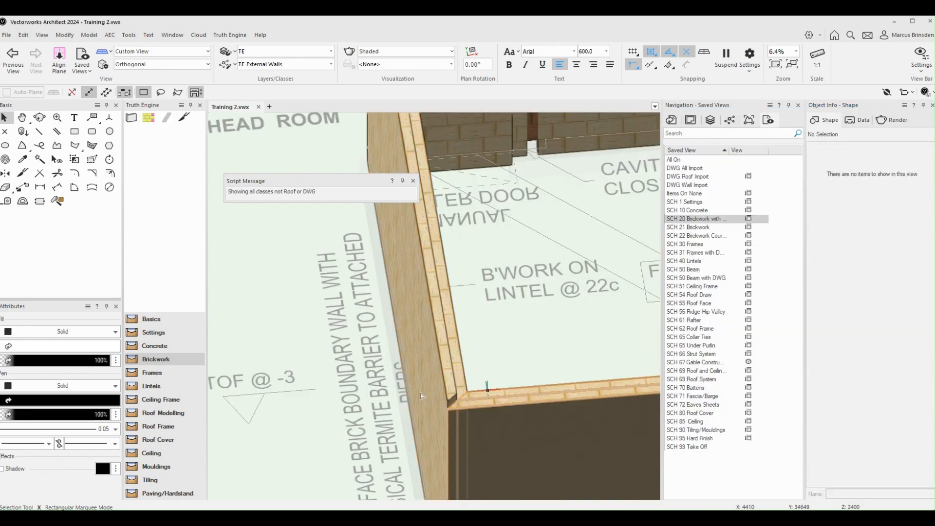
scroll(420, 393, down, 3)
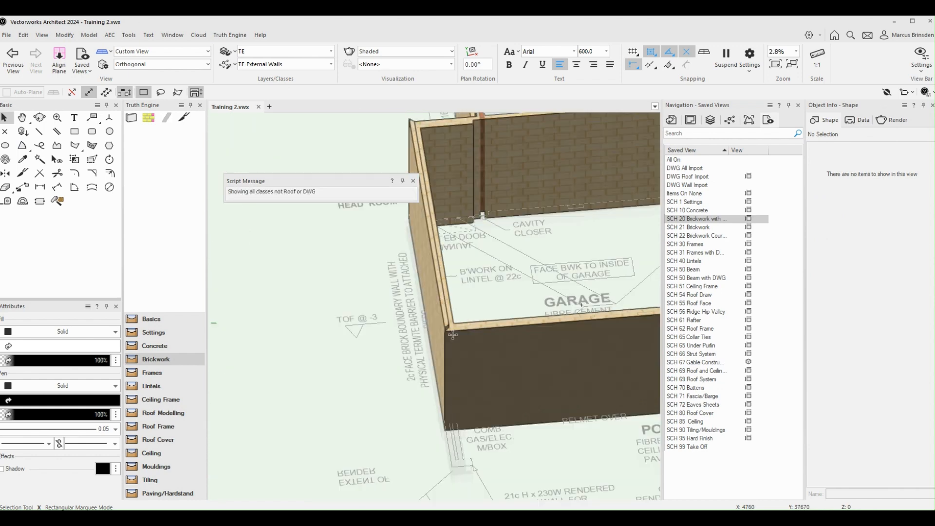
scroll(453, 335, up, 3)
scroll(481, 445, down, 4)
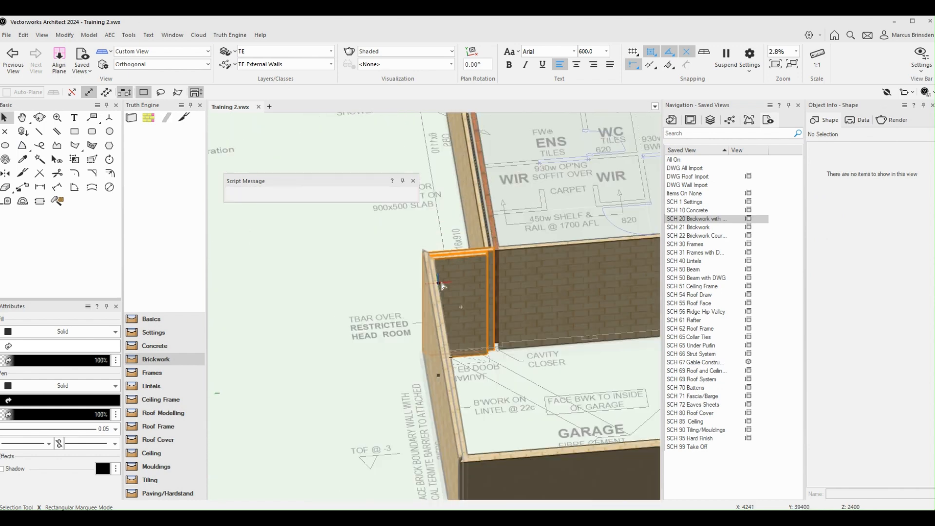
scroll(480, 445, up, 4)
scroll(536, 368, down, 4)
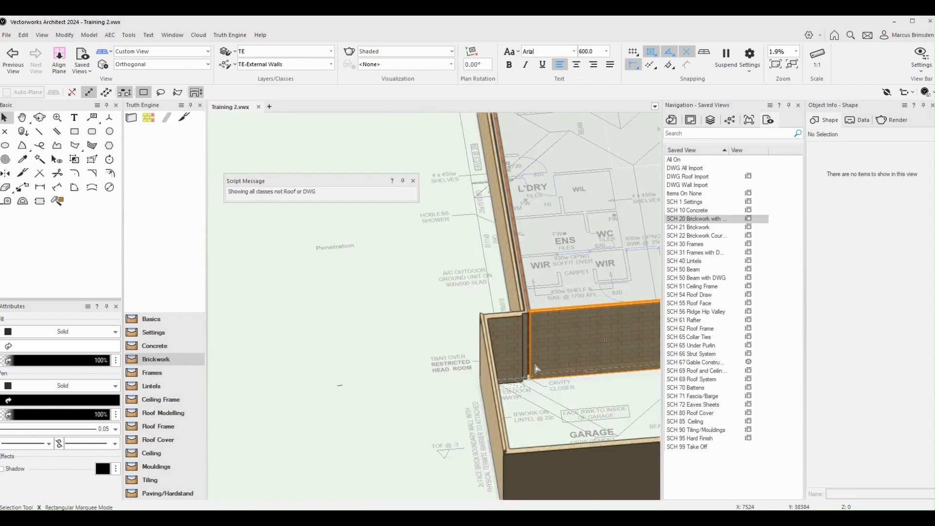
scroll(624, 390, up, 3)
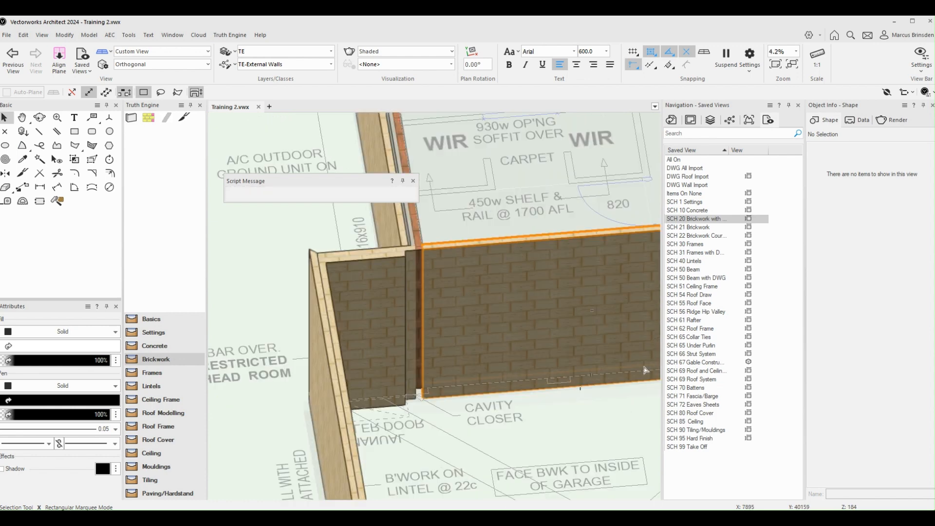
click(403, 294)
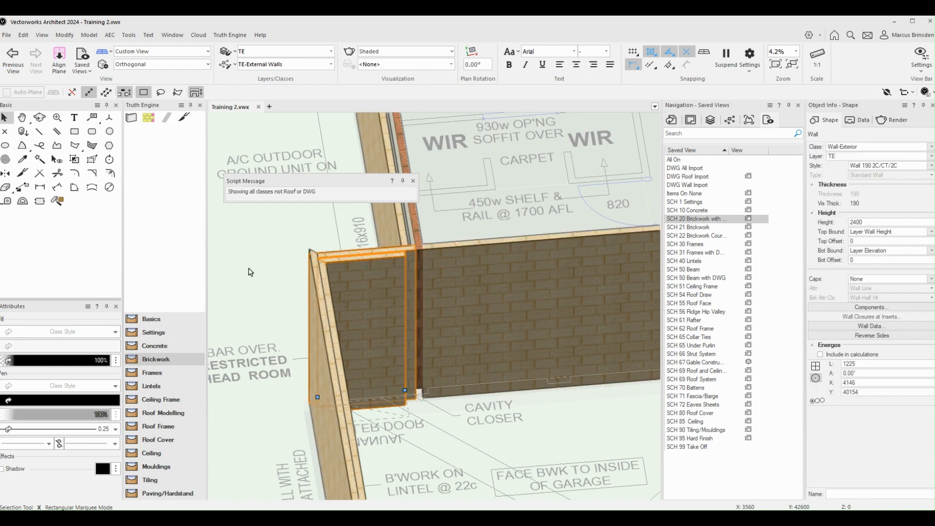
scroll(261, 271, up, 2)
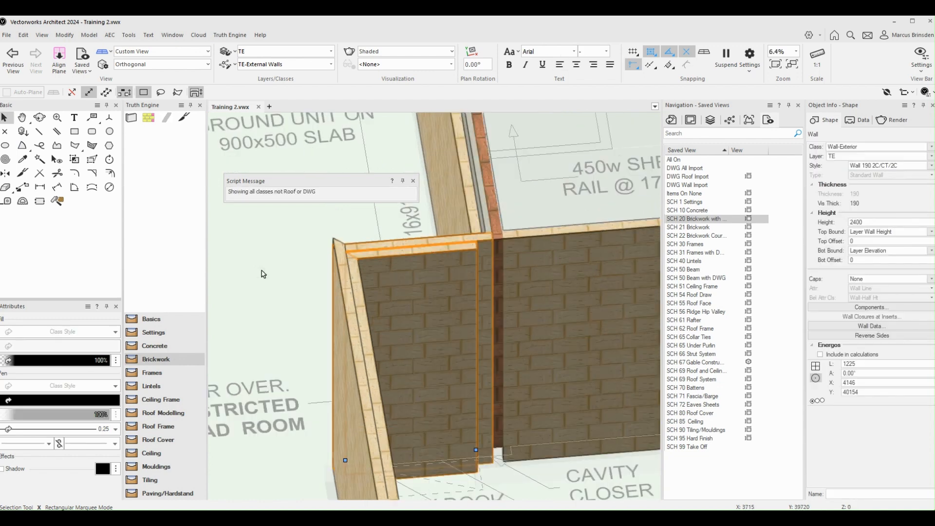
click(303, 385)
scroll(354, 309, down, 7)
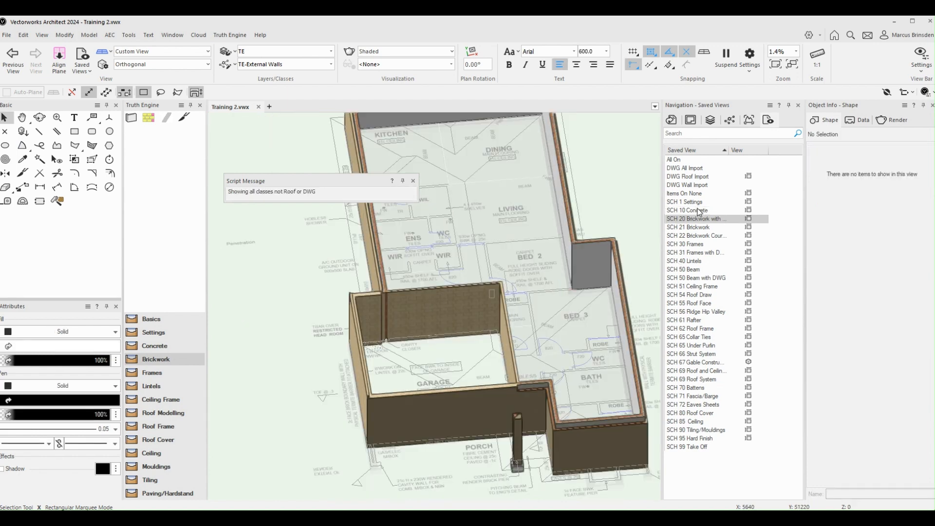
Switch to the Top/Plan view and set the Wall tool's style to Wall 90 2C/CT
click(155, 51)
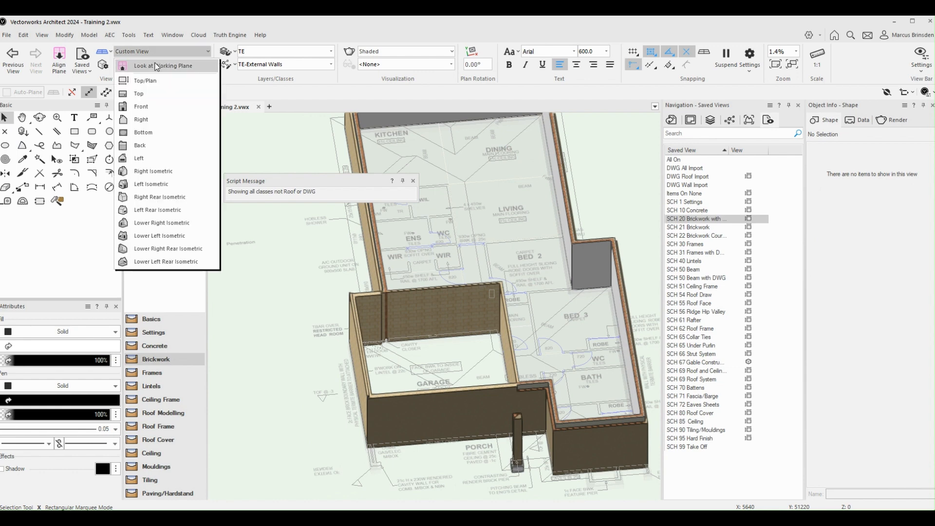
click(154, 80)
middle_drag(486, 273, 486, 273)
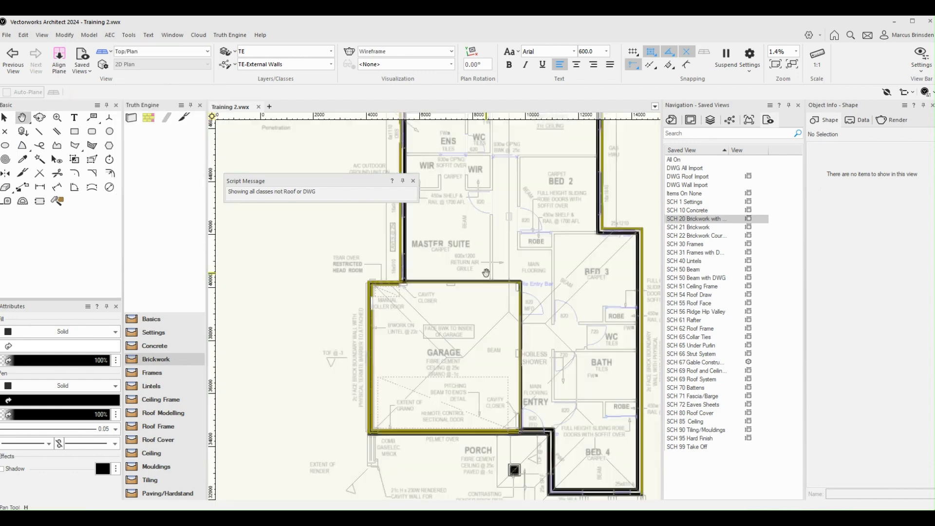
scroll(507, 311, up, 2)
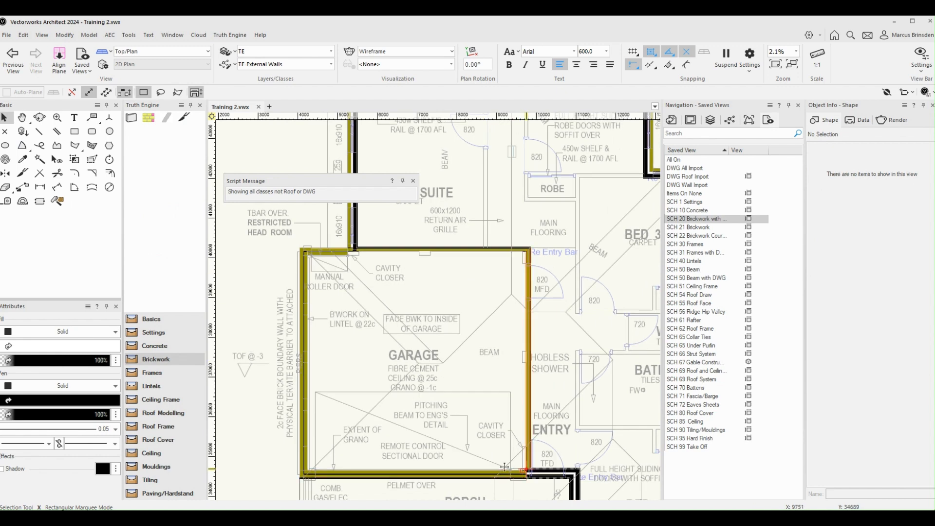
click(135, 120)
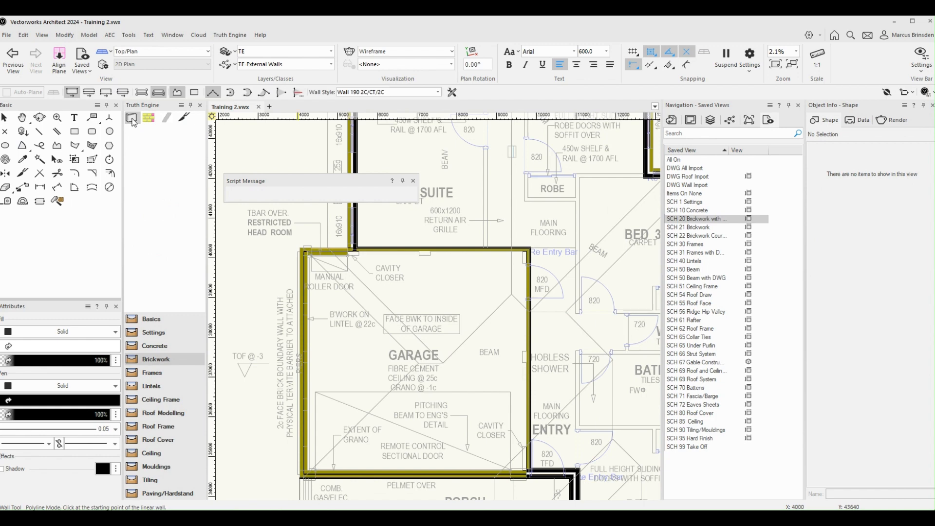
click(439, 93)
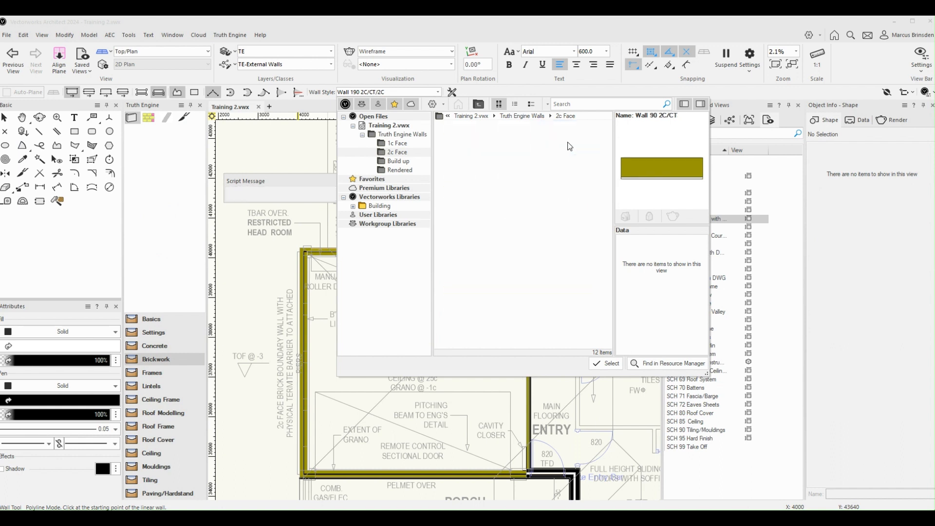
double_click(569, 146)
Draw a 700 mm wall over the cavity closer outline beside the entry, starting from the garage's front wall
scroll(499, 430, up, 5)
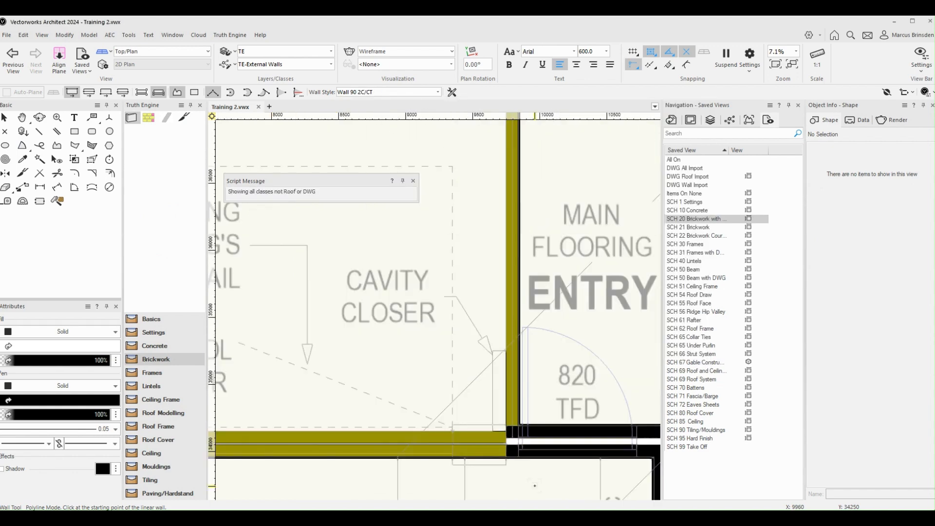
click(493, 431)
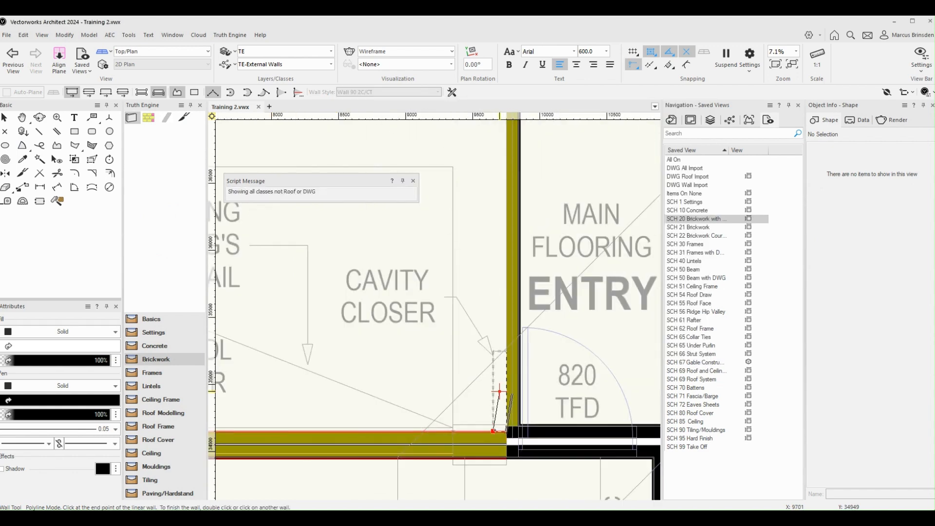
scroll(494, 377, up, 3)
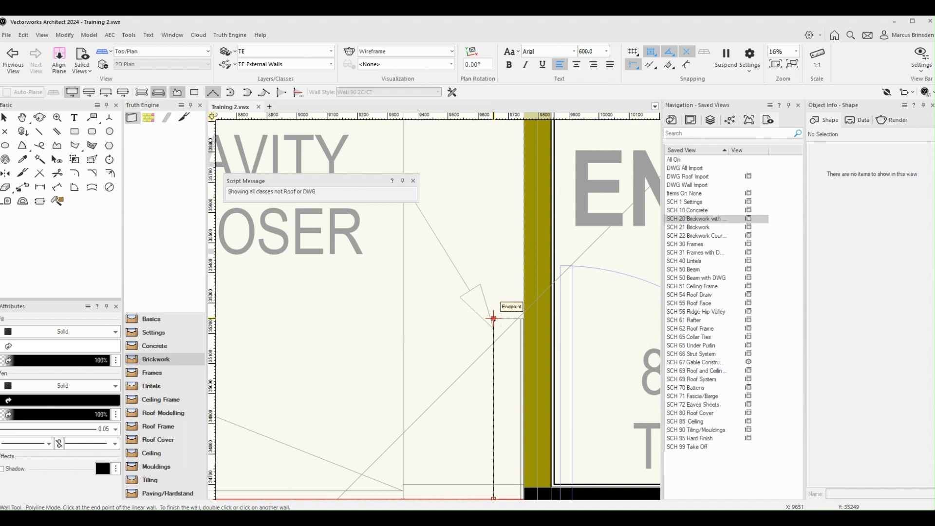
double_click(493, 318)
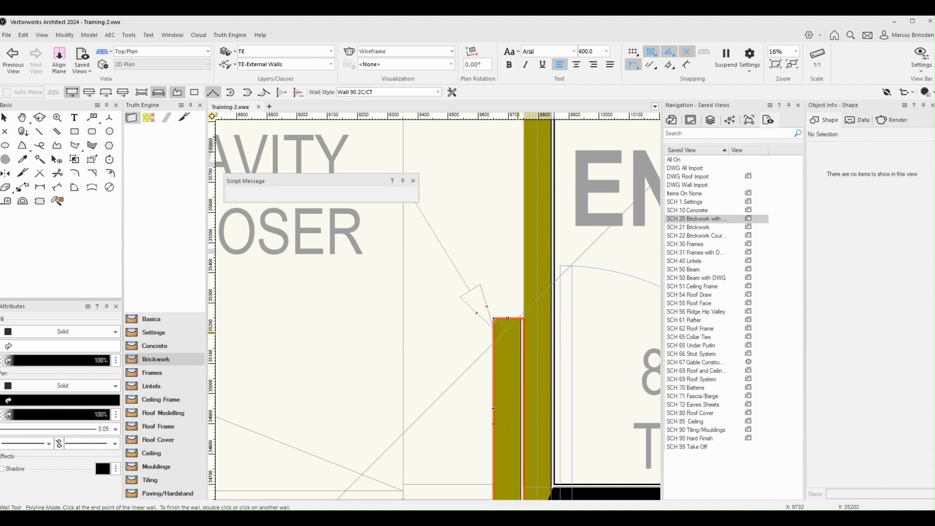
scroll(536, 341, down, 2)
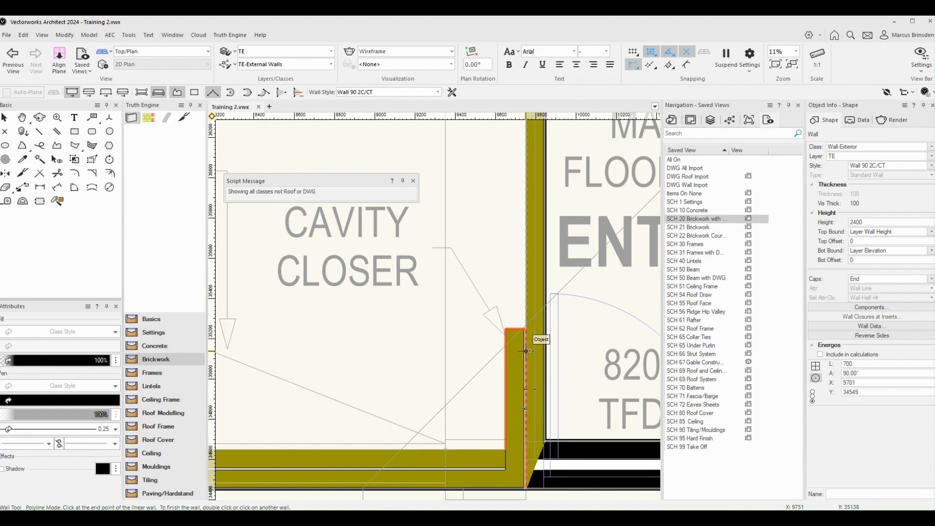
scroll(516, 355, up, 3)
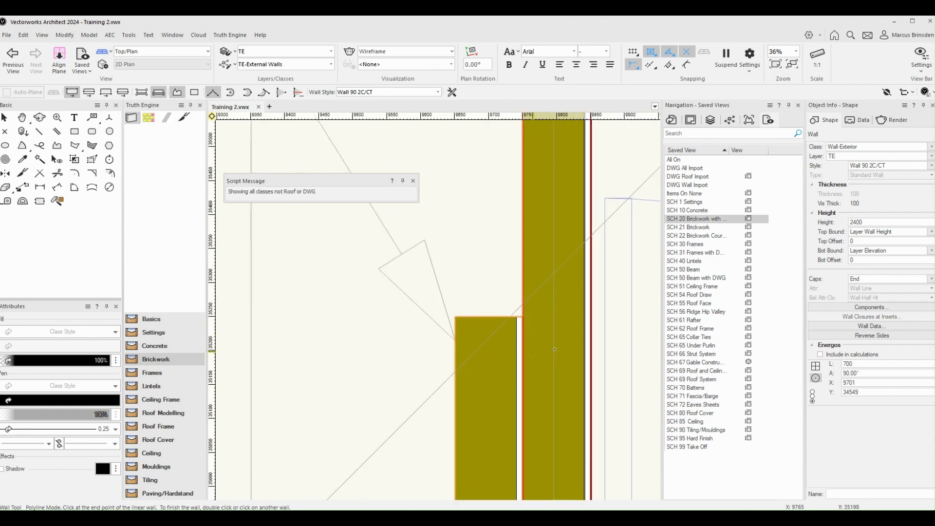
Draw a 290 mm wall over the beam's pier outline on the garage side of the wall next to the hobless shower
scroll(523, 349, down, 3)
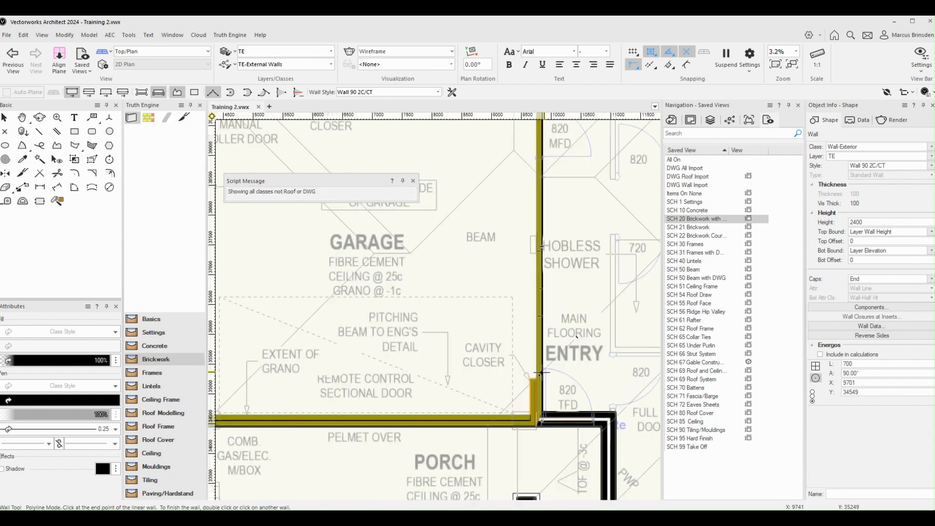
scroll(520, 273, up, 2)
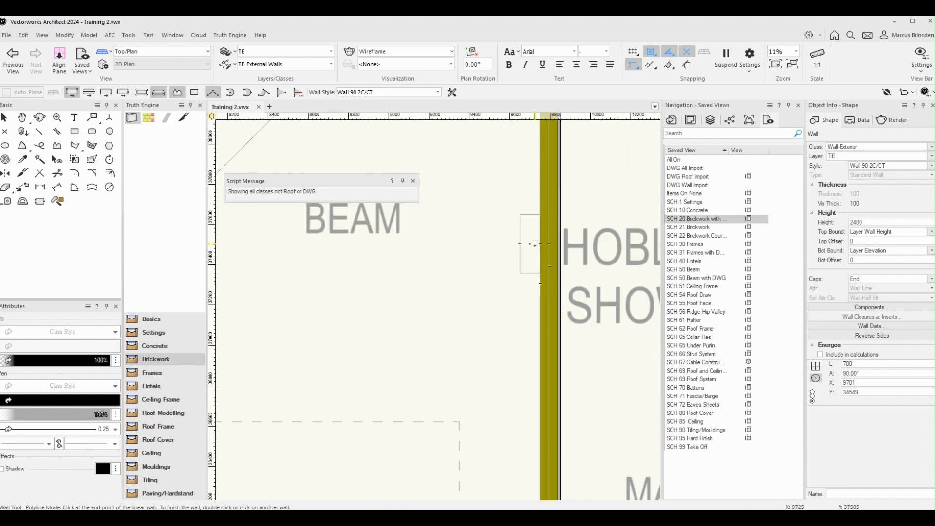
click(519, 273)
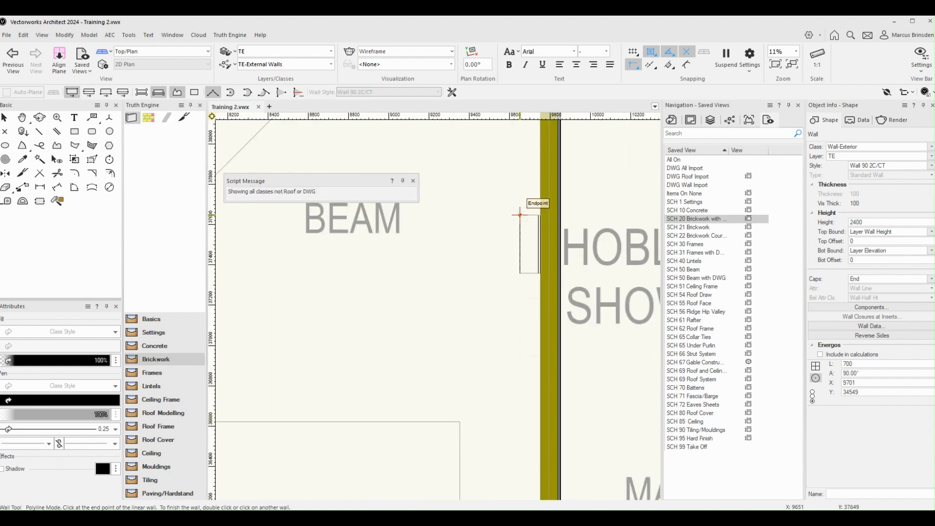
double_click(520, 214)
scroll(590, 248, down, 3)
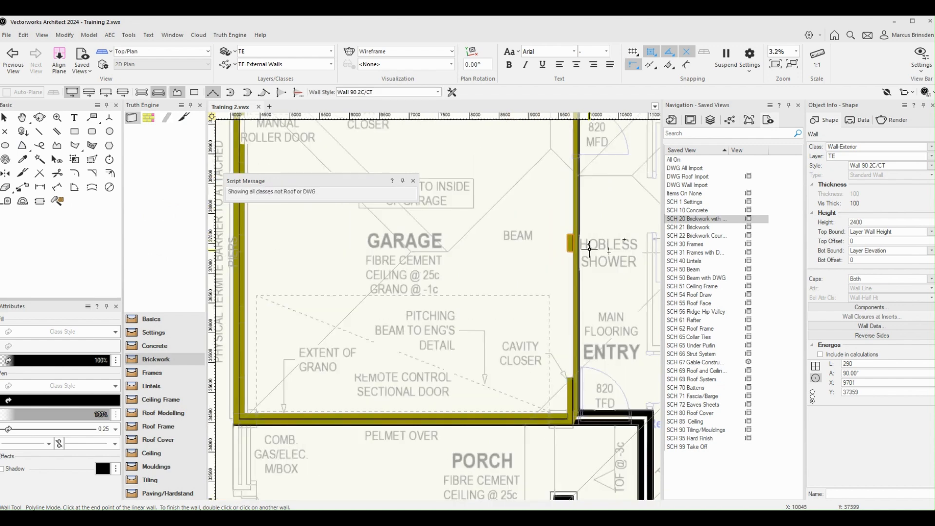
Draw a 350 mm wall over the pier outline in the garage corner beside the 820 MFD door
key(h)
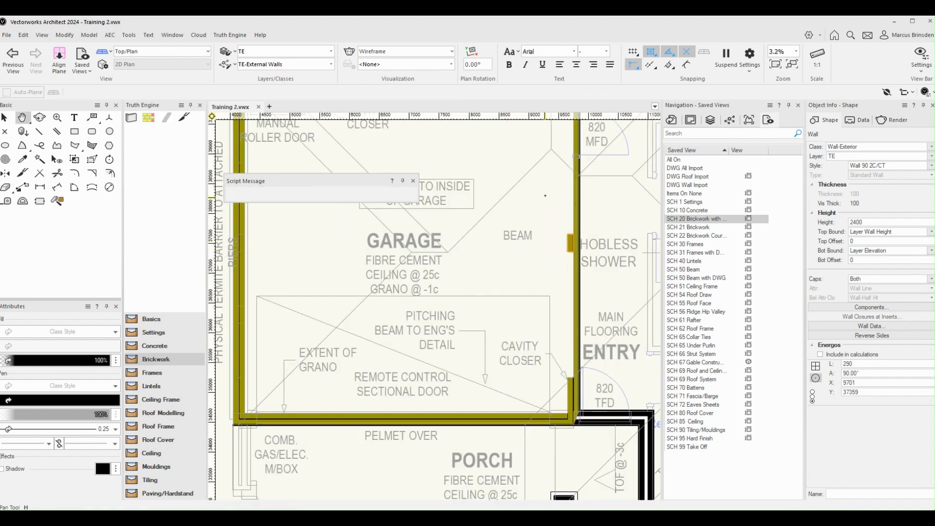
middle_drag(545, 196, 562, 384)
scroll(606, 270, up, 3)
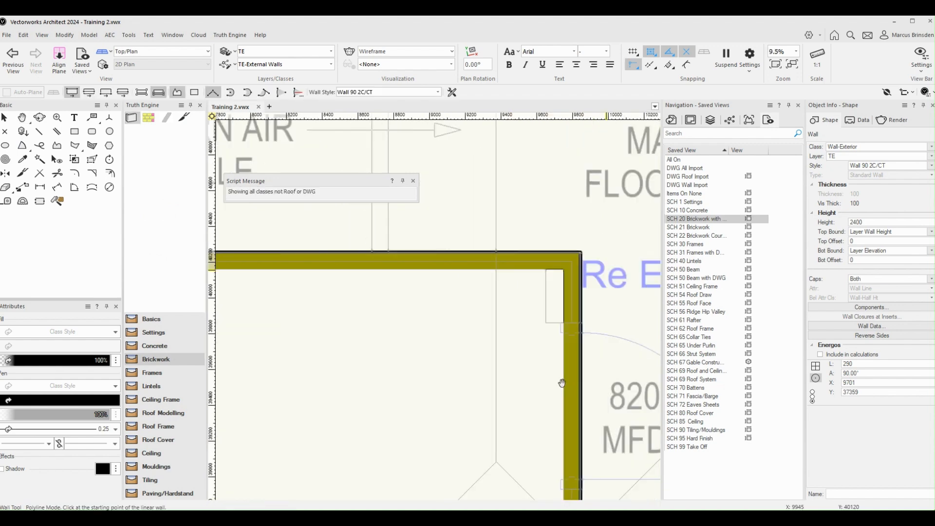
click(546, 323)
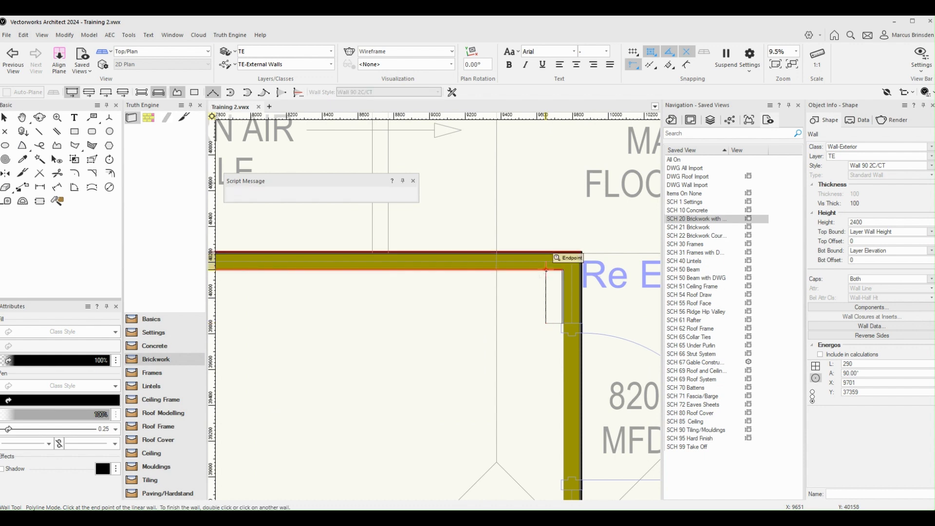
Draw a 290 mm wall over the pier outline on the garage side of the master suite wall
scroll(546, 269, down, 2)
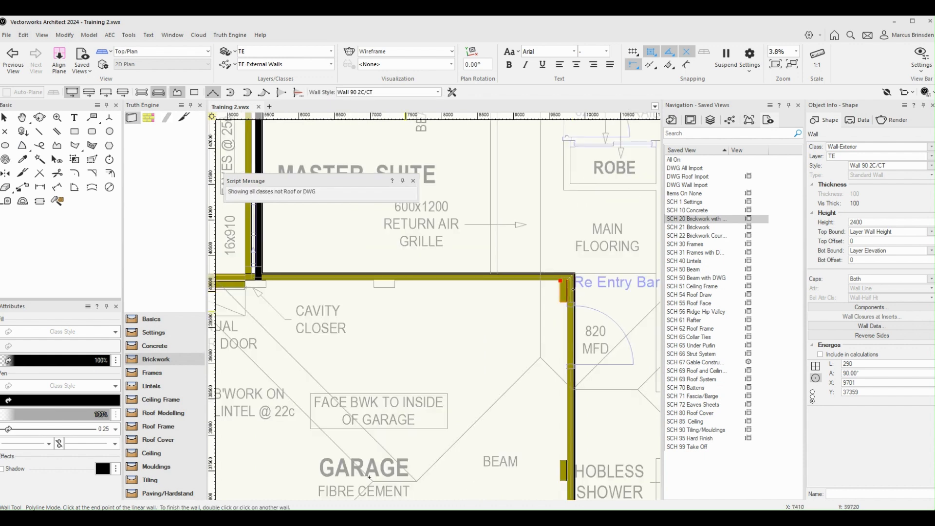
click(395, 288)
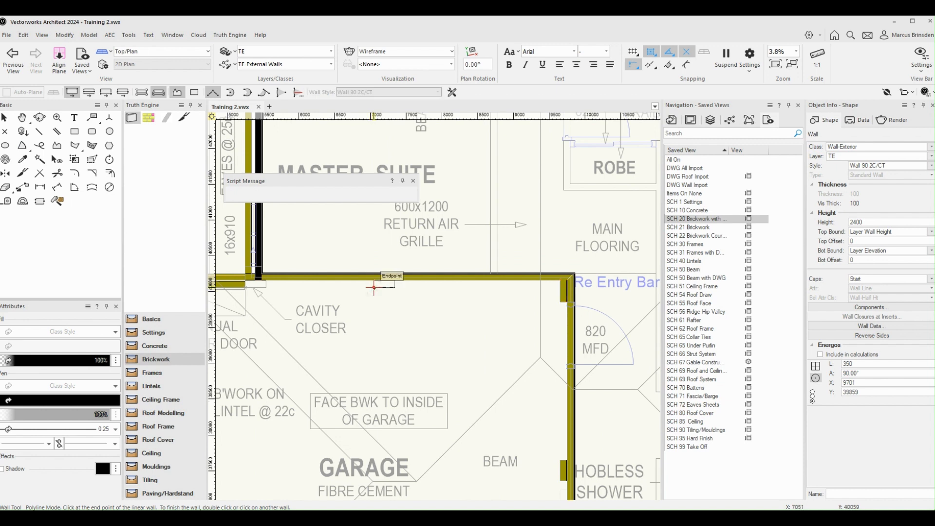
double_click(374, 287)
Draw a 170 mm wall over the cavity closer outline beside the manual roller door
scroll(252, 294, up, 2)
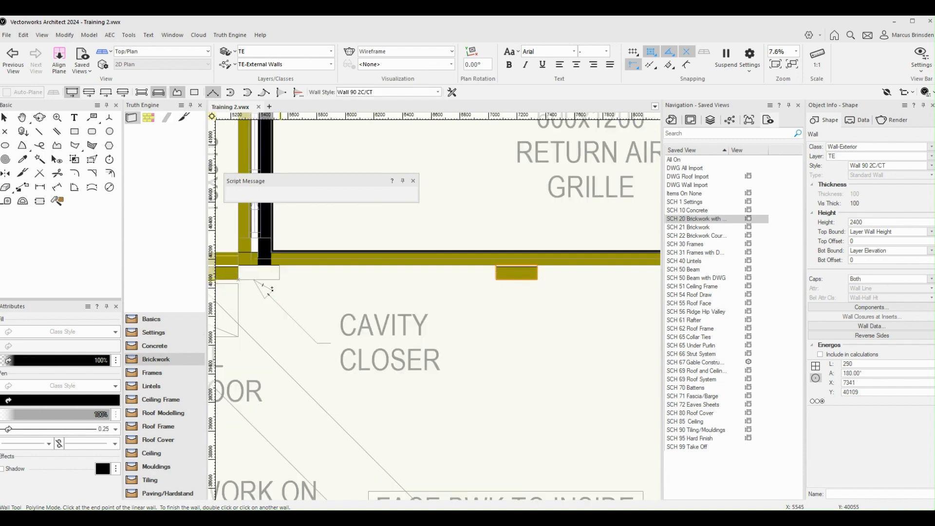
click(280, 279)
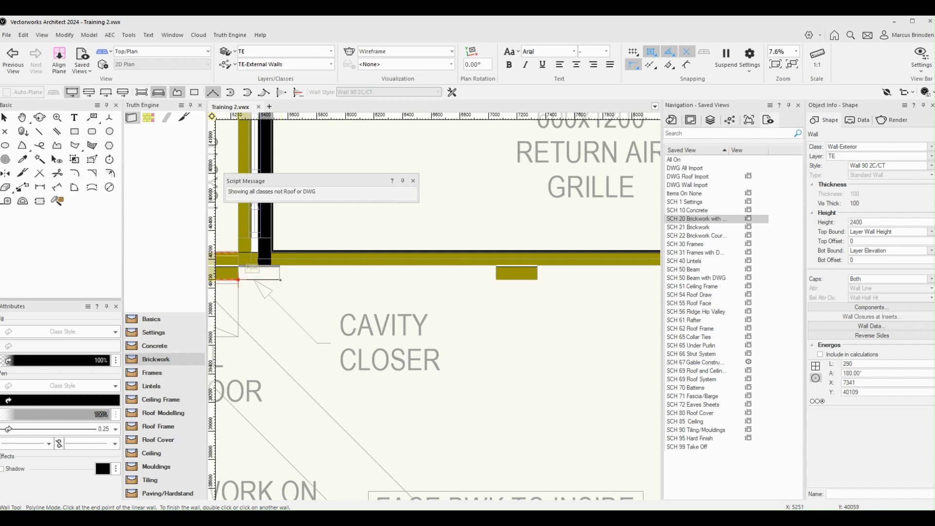
double_click(239, 281)
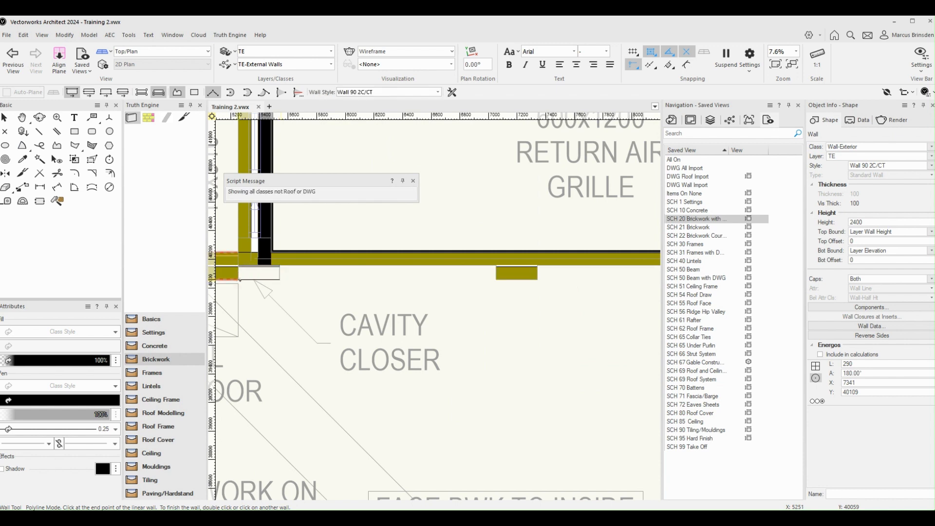
Set the Wall tool's style to Wall 90 PL/VE/PL from the Truth Engine Walls folder for the internal walls
scroll(354, 297, down, 3)
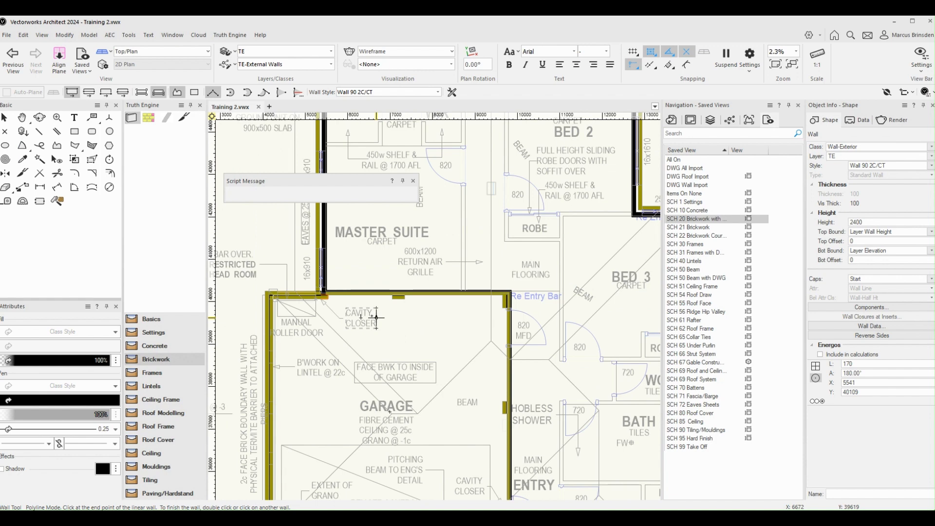
key(h)
drag(466, 308, 395, 269)
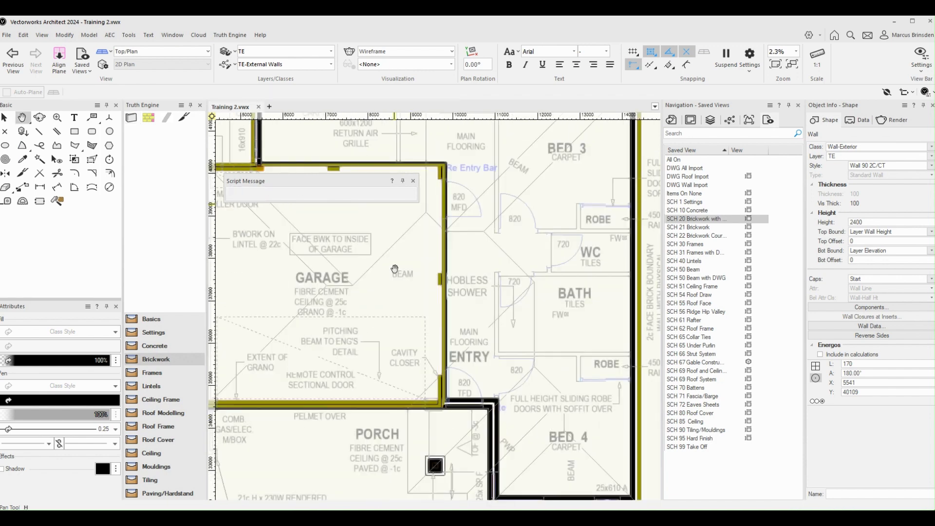
middle_drag(394, 269, 407, 275)
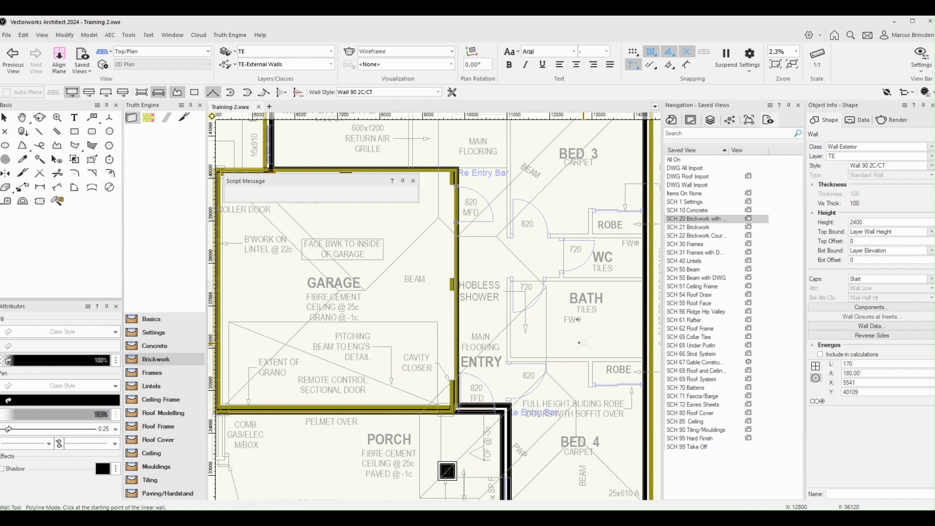
middle_drag(601, 198, 554, 219)
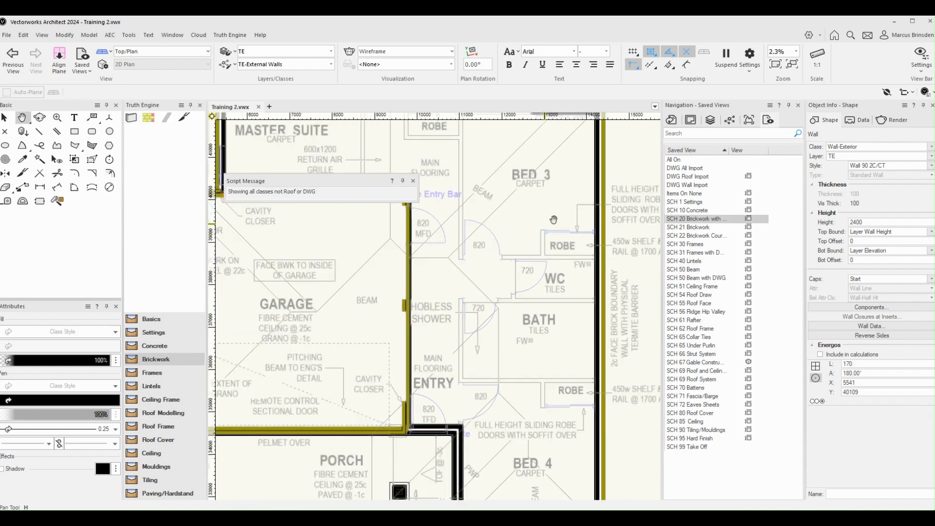
scroll(554, 219, down, 3)
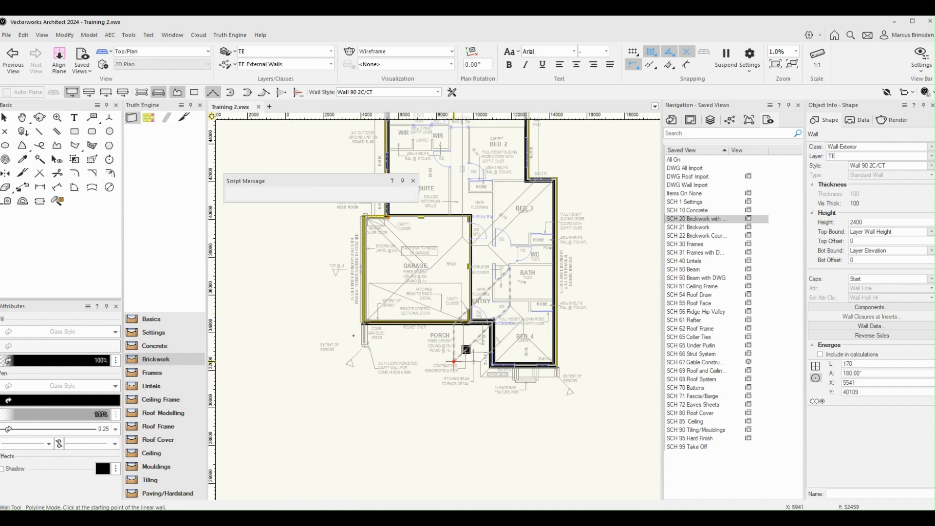
scroll(454, 361, up, 3)
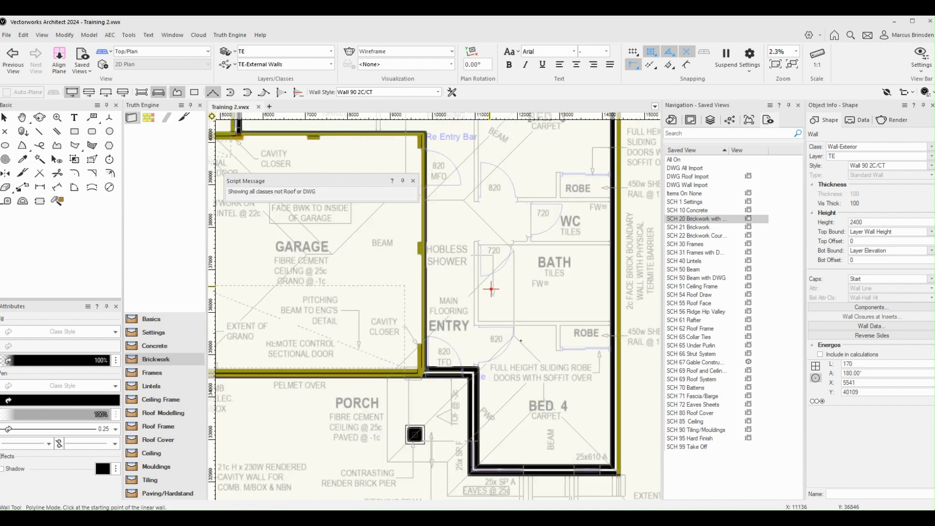
click(423, 93)
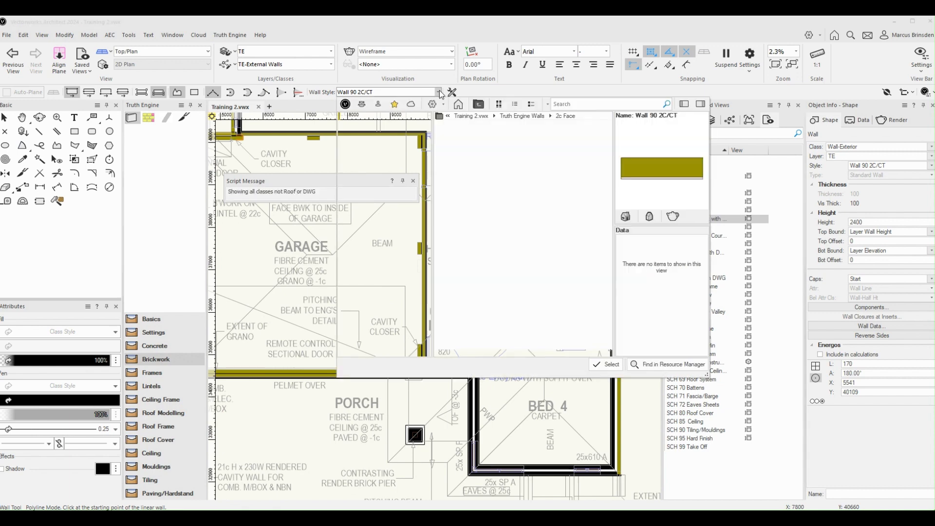
click(408, 139)
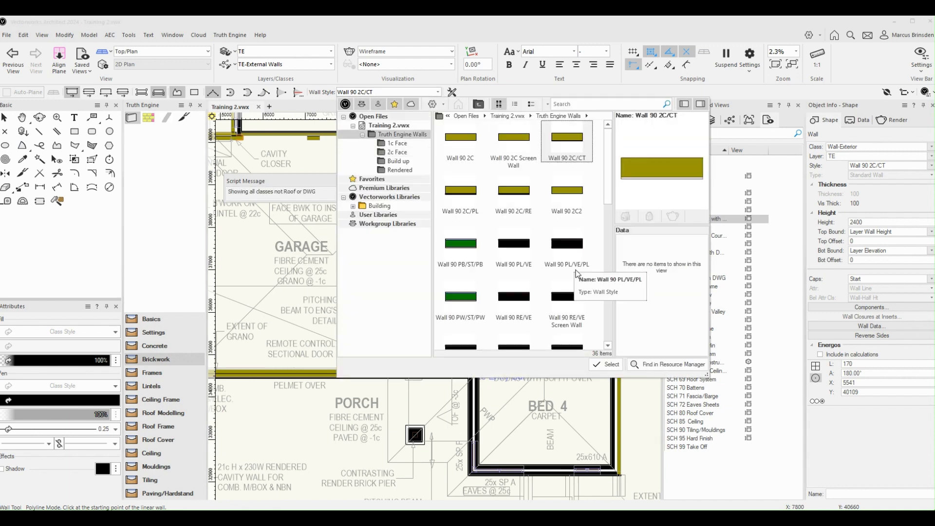
click(570, 247)
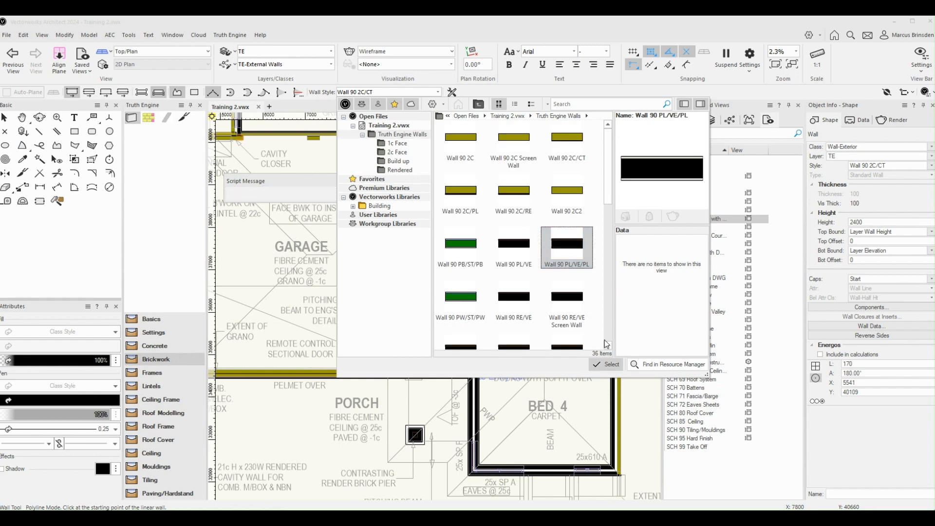
click(606, 364)
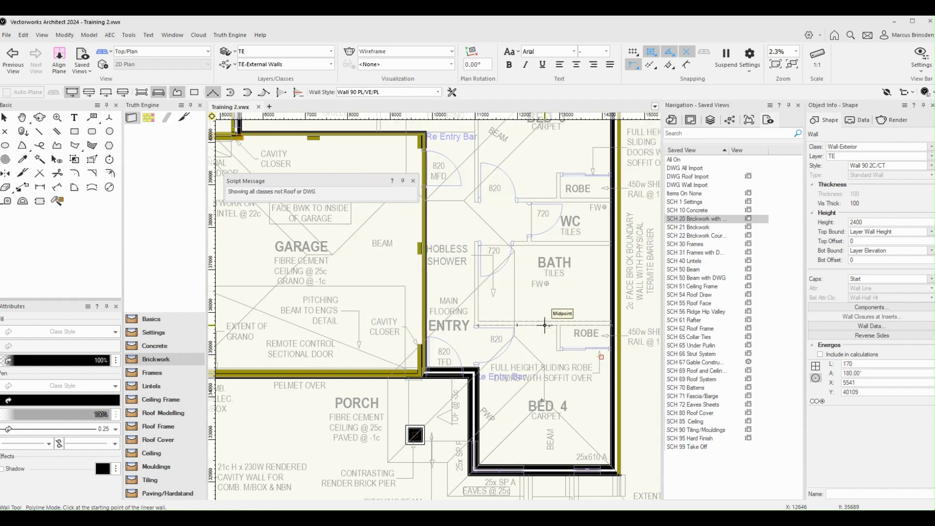
Draw the internal walls around the Bath, from the external wall at the Bed 4 robe, along the entry side, and back to the external wall
scroll(594, 323, up, 5)
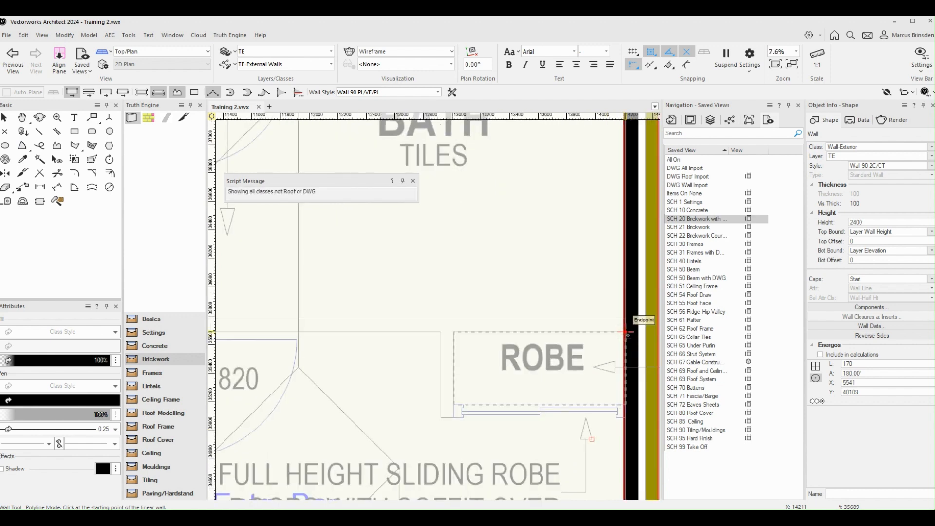
click(628, 332)
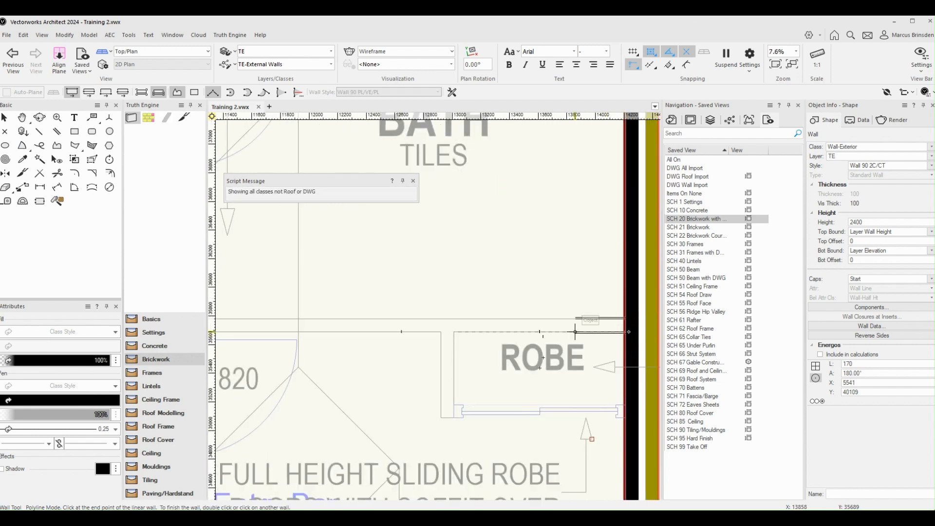
scroll(575, 333, down, 3)
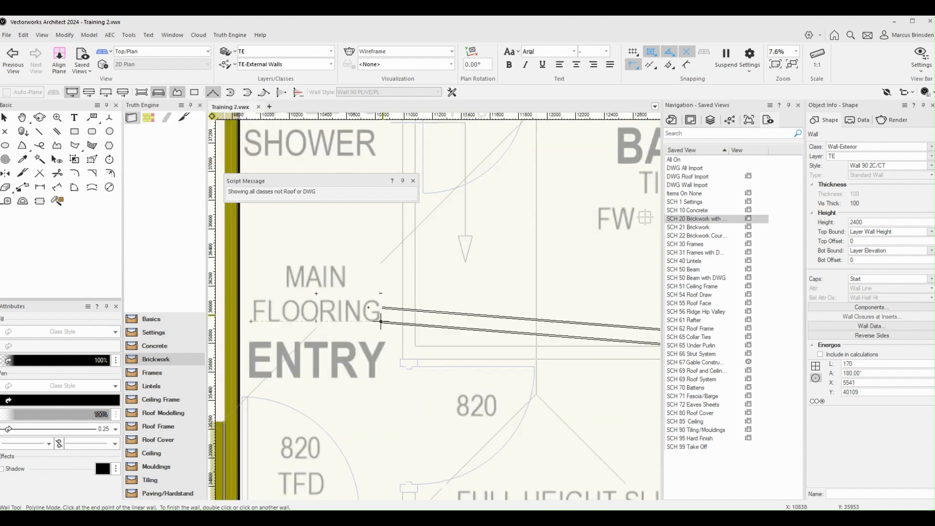
scroll(380, 322, up, 2)
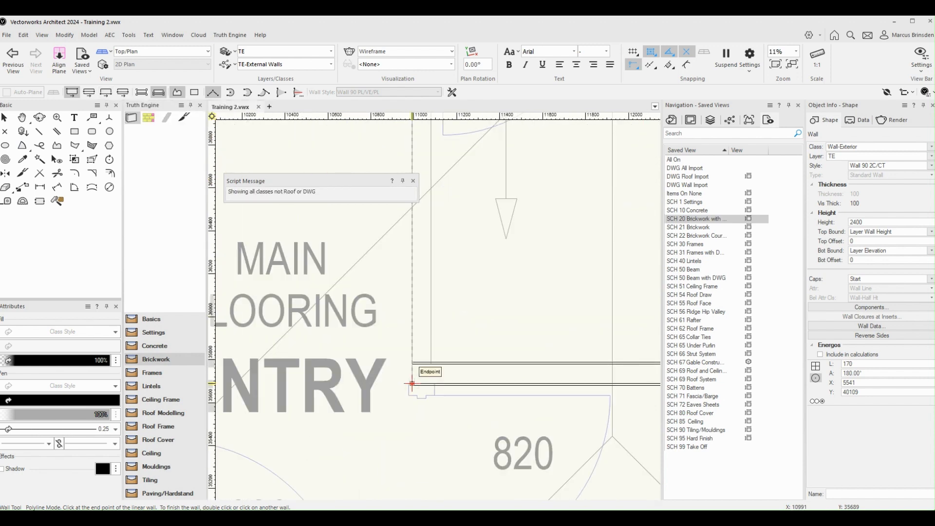
scroll(412, 384, down, 5)
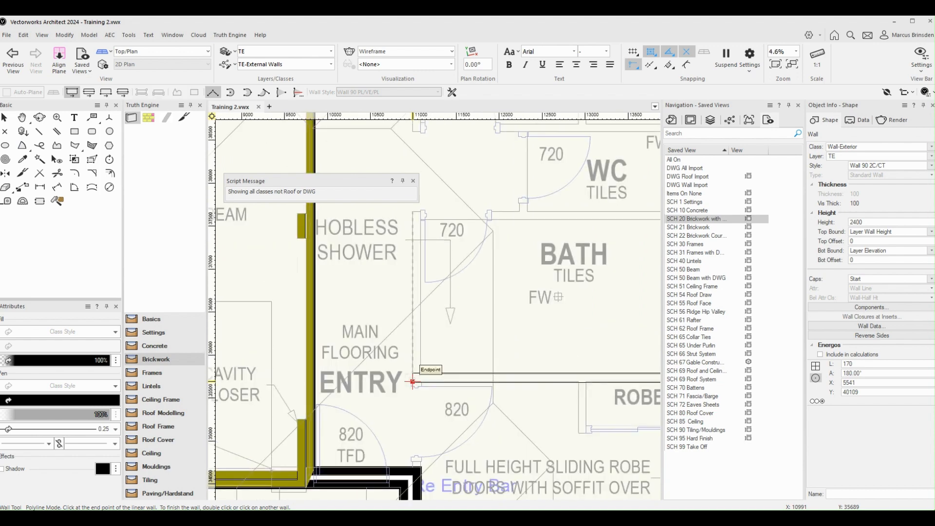
click(412, 382)
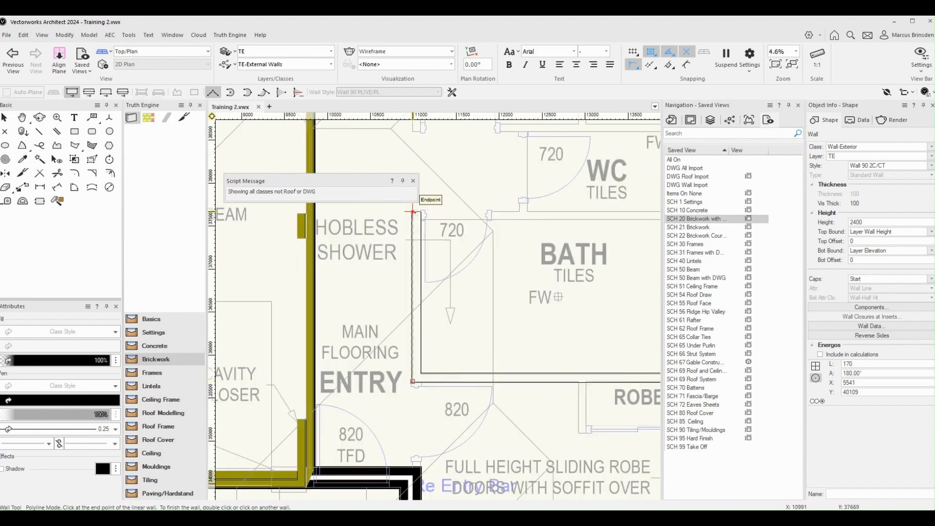
click(413, 212)
scroll(412, 212, down, 2)
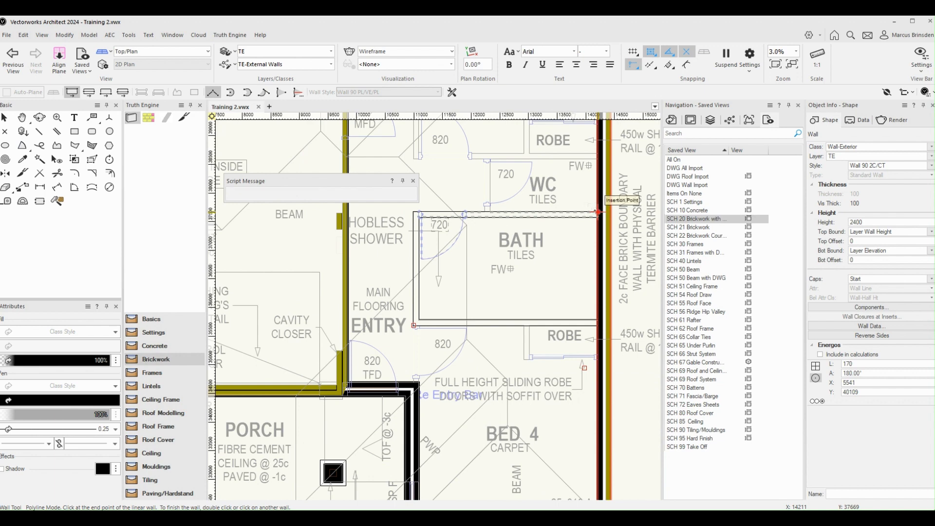
click(598, 213)
Examine the internal walls across the house in plan and 3D, trying the SCH 21 Brickwork saved view and returning to SCH 20
scroll(565, 234, down, 3)
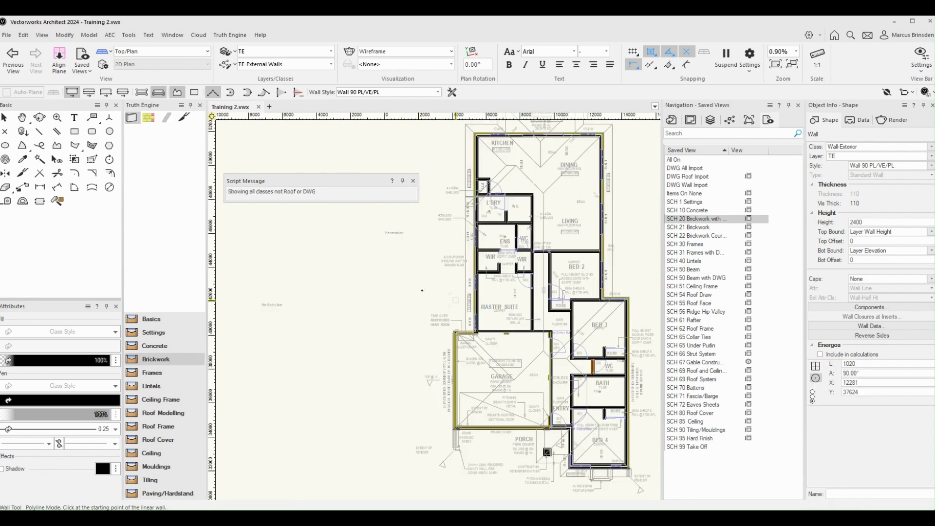
scroll(612, 277, up, 2)
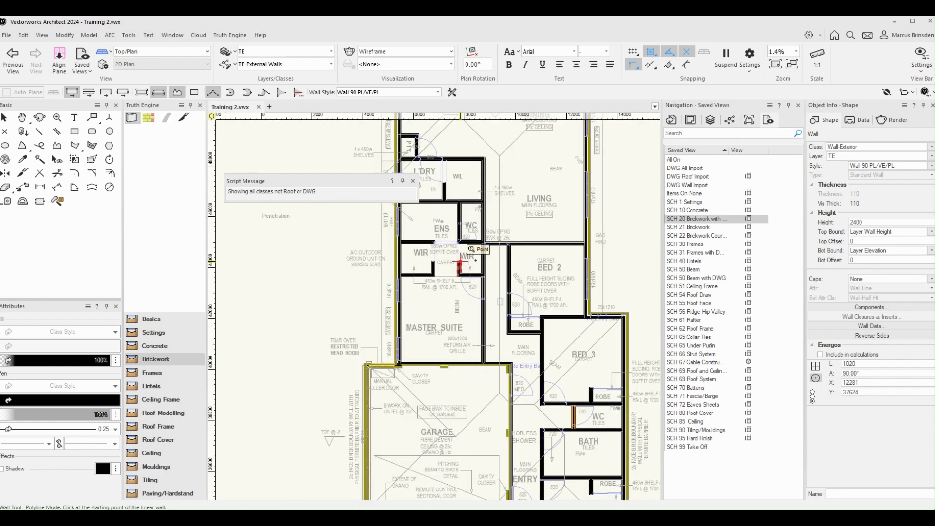
scroll(484, 272, down, 2)
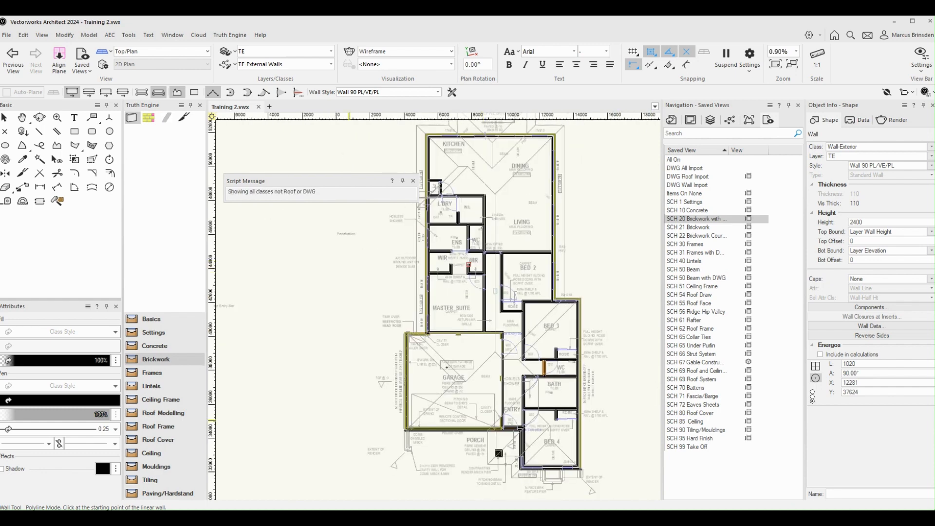
mouse_move(350, 420)
ctrl+middle_down()
mouse_move(380, 416)
mouse_move(440, 359)
mouse_move(336, 276)
mouse_move(263, 282)
mouse_move(318, 325)
mouse_move(316, 351)
ctrl+middle_up()
click(702, 228)
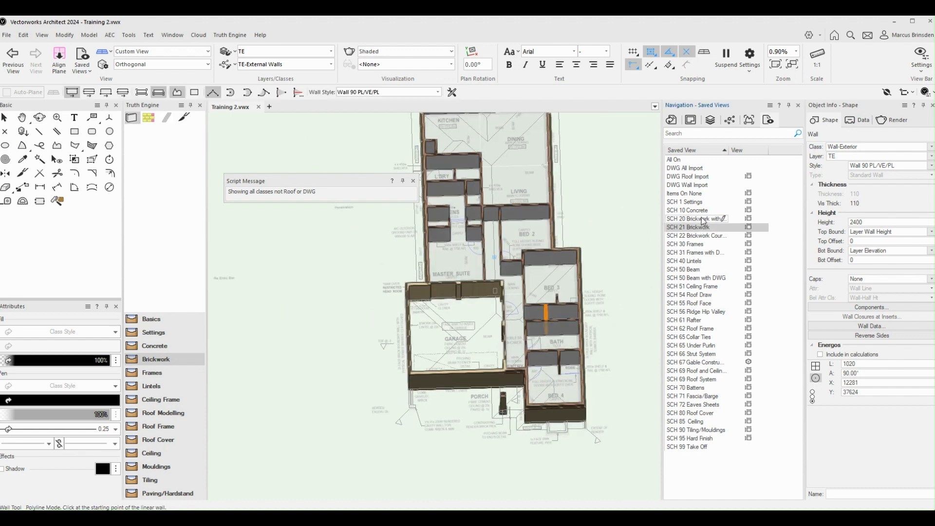
double_click(702, 218)
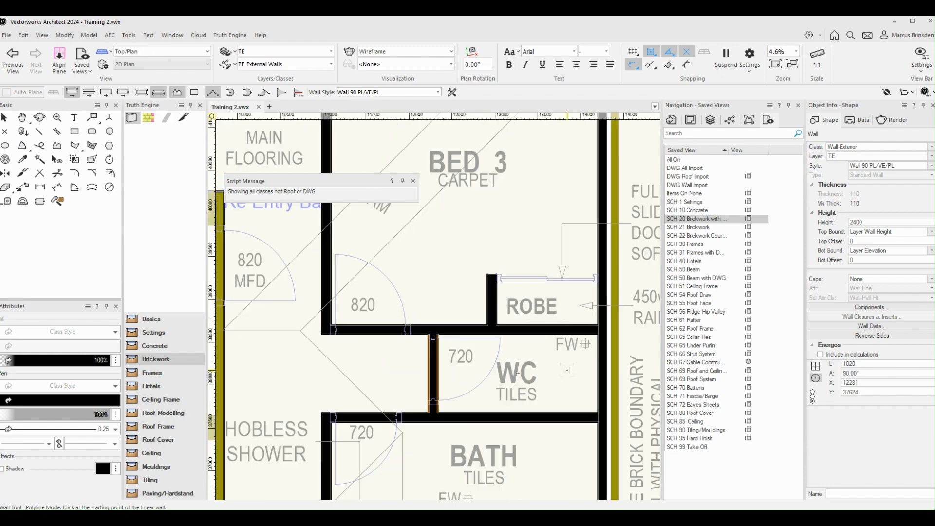
Examine the internal walls in plan around the Bed 3 robe, the WC and the master suite's walk-in robes
middle_drag(558, 381, 458, 397)
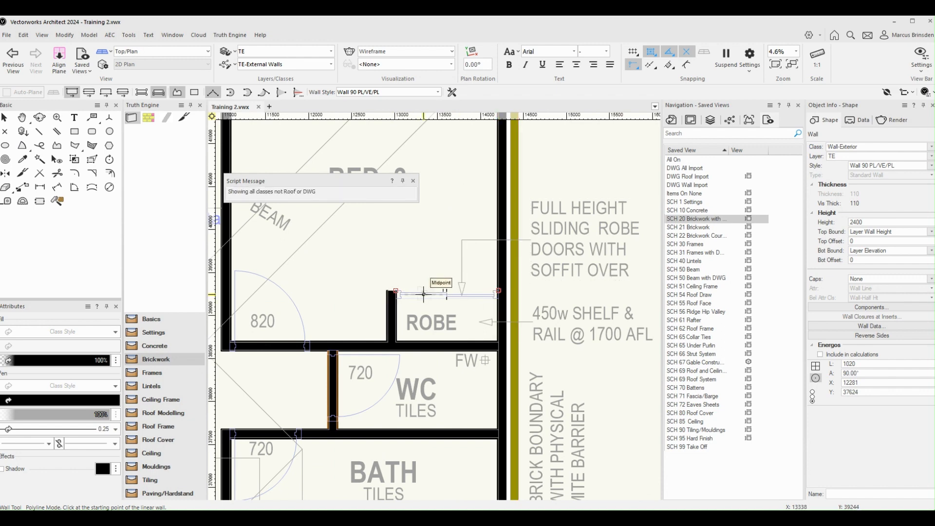
scroll(424, 295, down, 2)
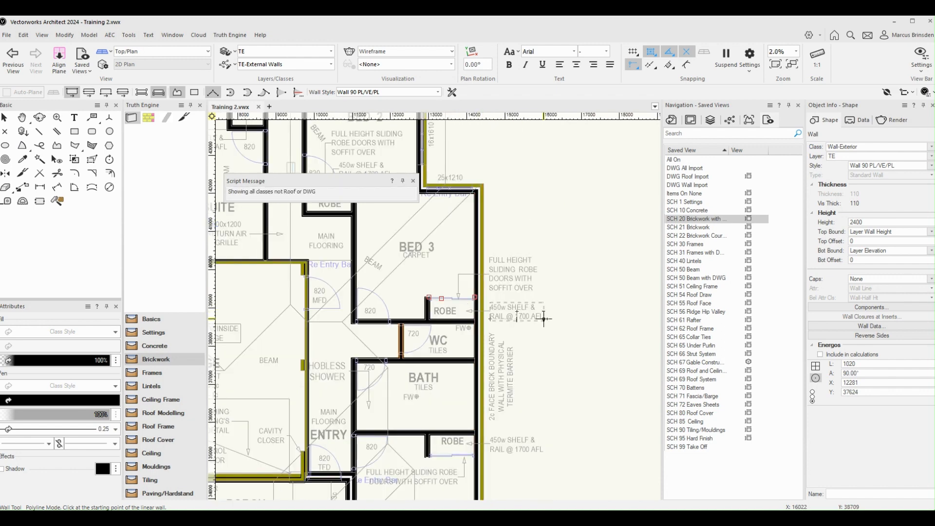
scroll(545, 317, down, 2)
key(h)
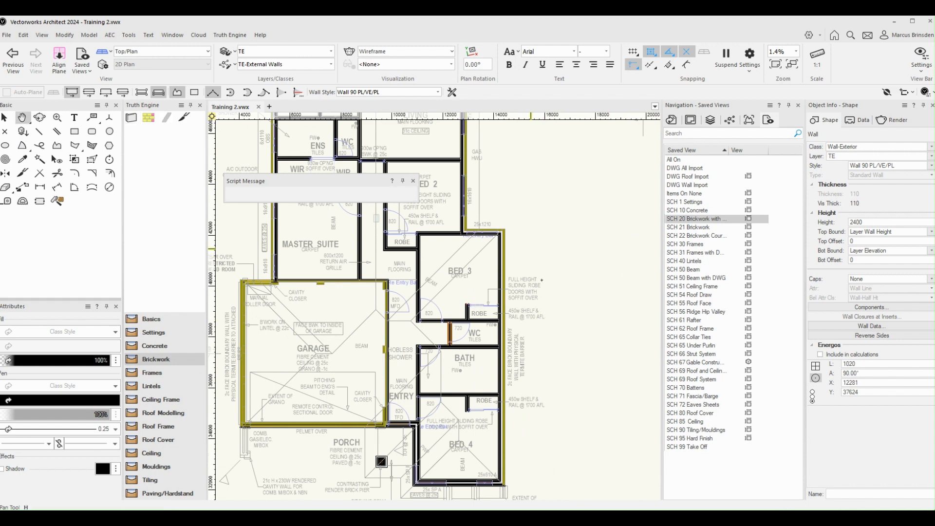
scroll(541, 280, up, 3)
middle_drag(541, 280, 603, 382)
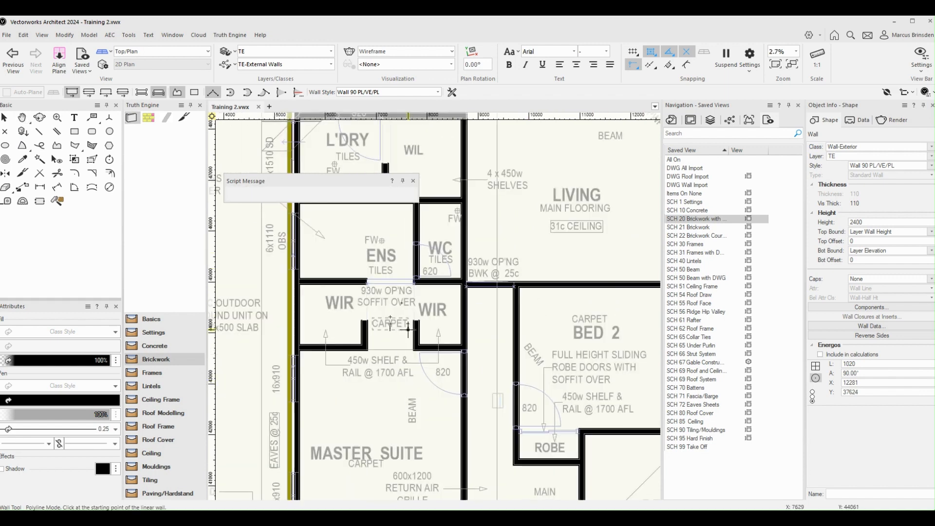
key(h)
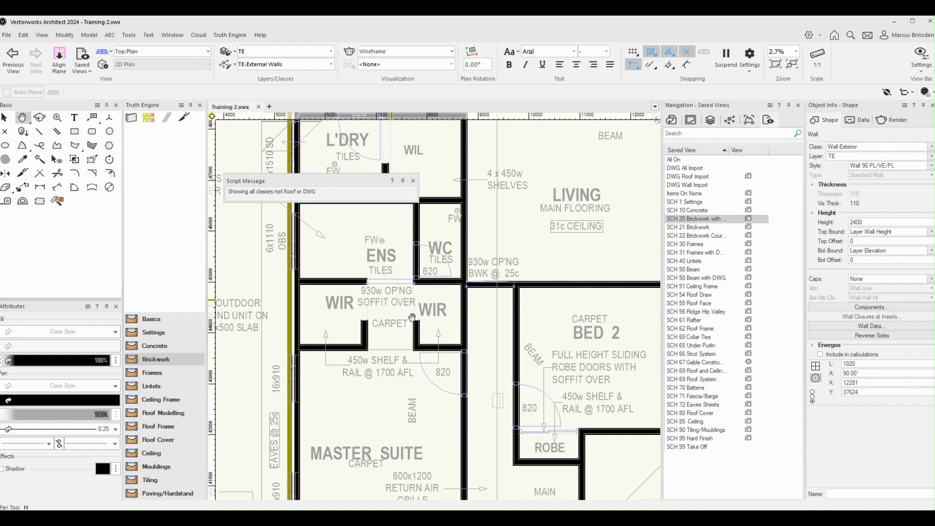
Examine the walls in plan from the ENS and walk-in robes past the garage to the Bed 4 corner
scroll(412, 317, up, 2)
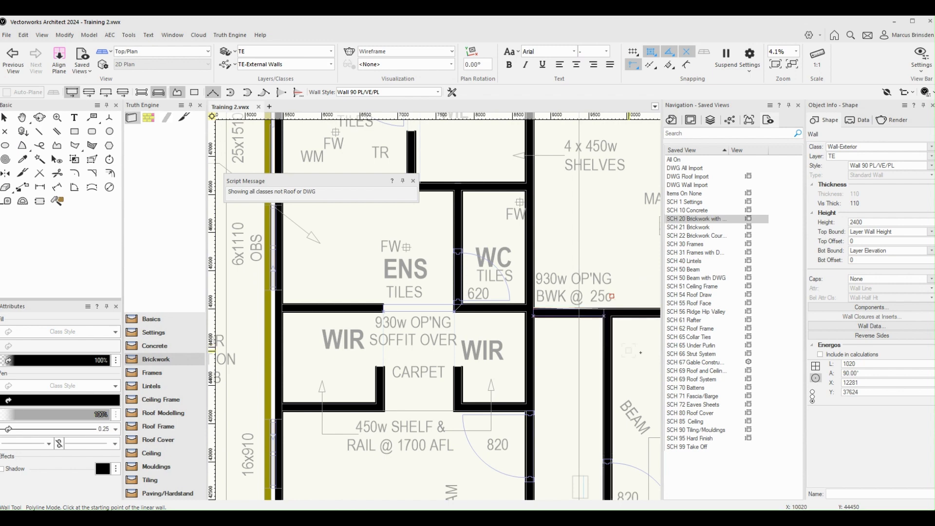
scroll(611, 296, down, 3)
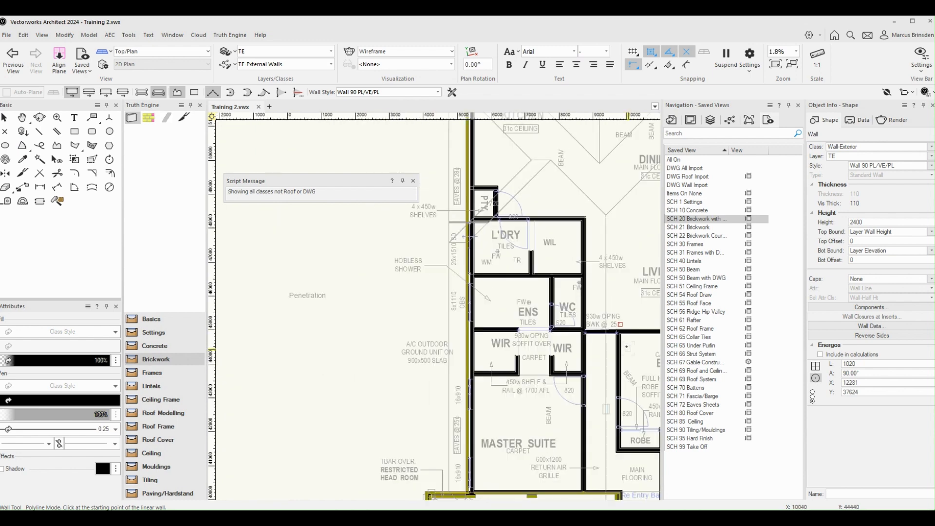
key(h)
key(9)
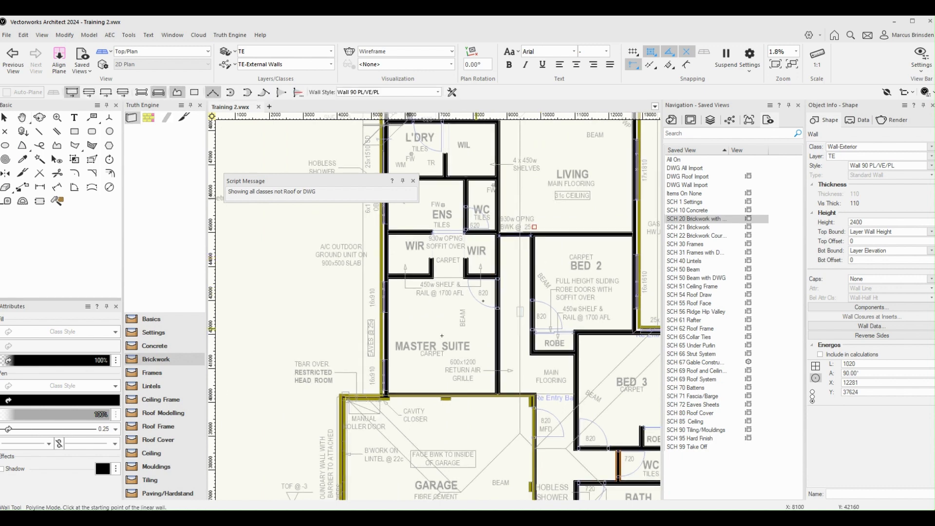
middle_drag(483, 301, 471, 142)
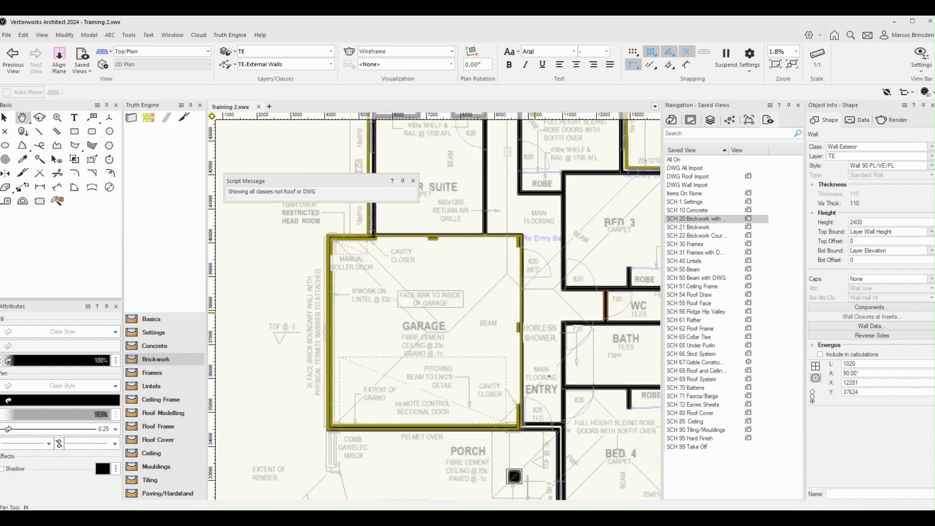
middle_drag(549, 376, 538, 298)
middle_drag(603, 294, 591, 272)
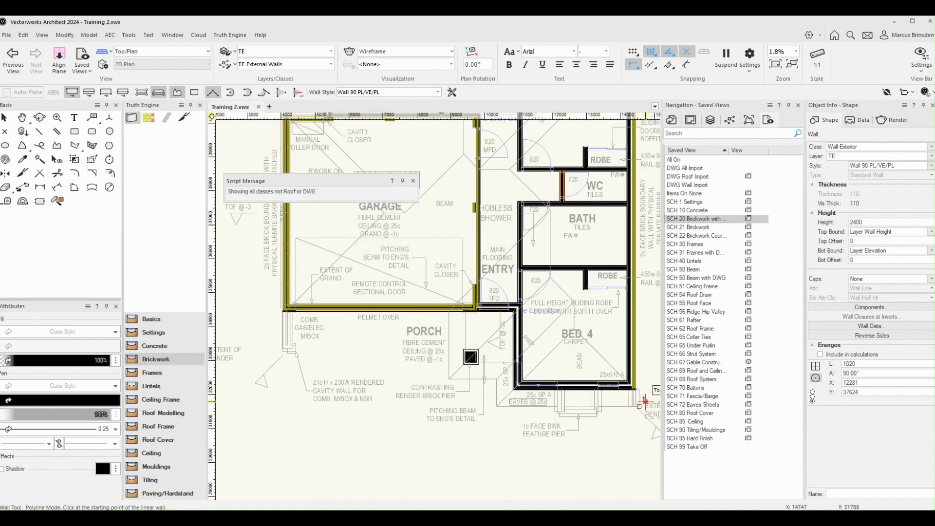
Set the Wall tool's style to Wall 90 2C/RE for the short wall projecting at Bed 4's outer corner
scroll(637, 406, up, 4)
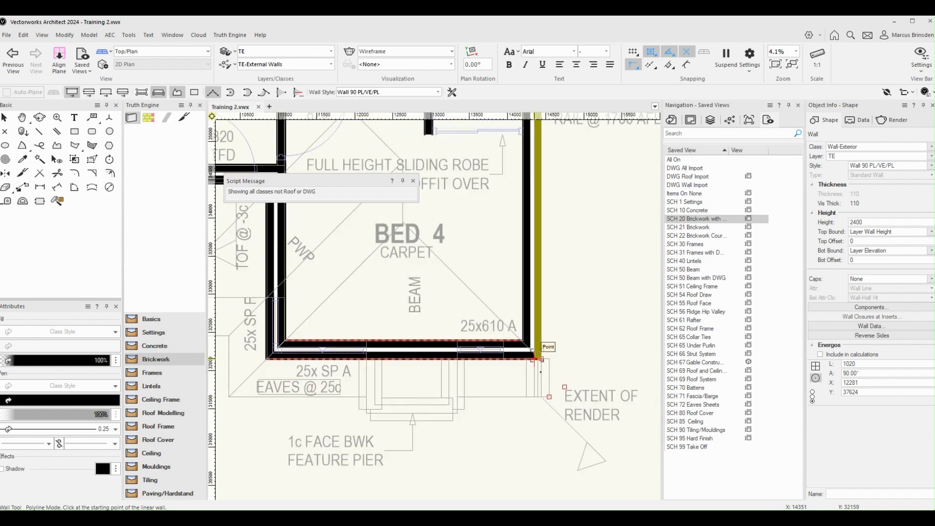
click(440, 92)
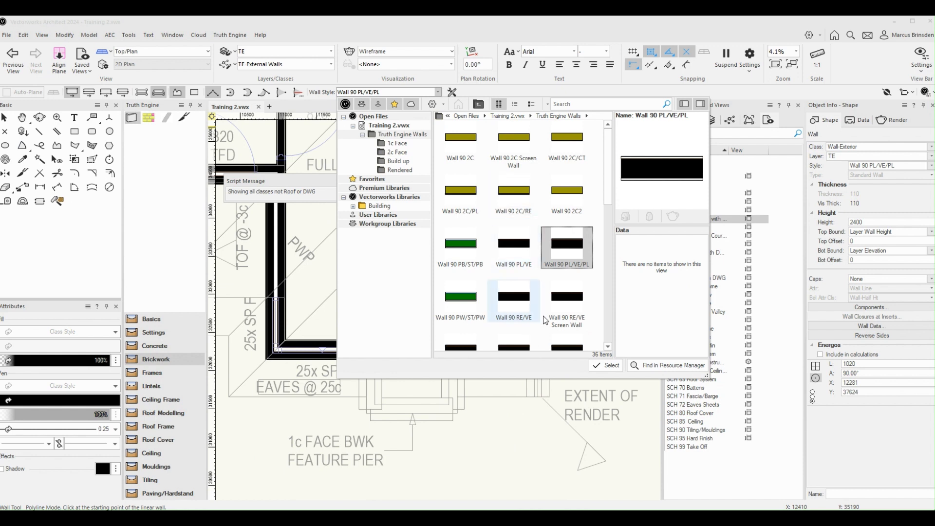
click(517, 193)
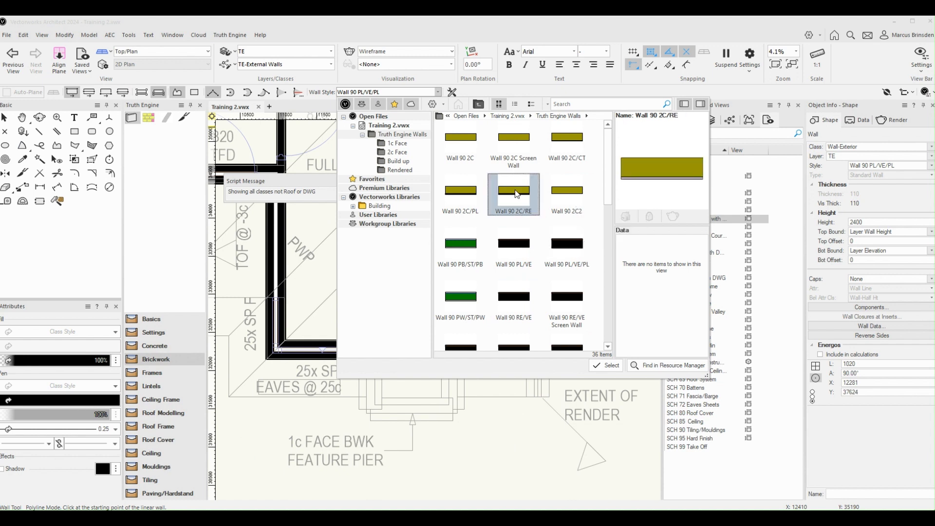
double_click(515, 189)
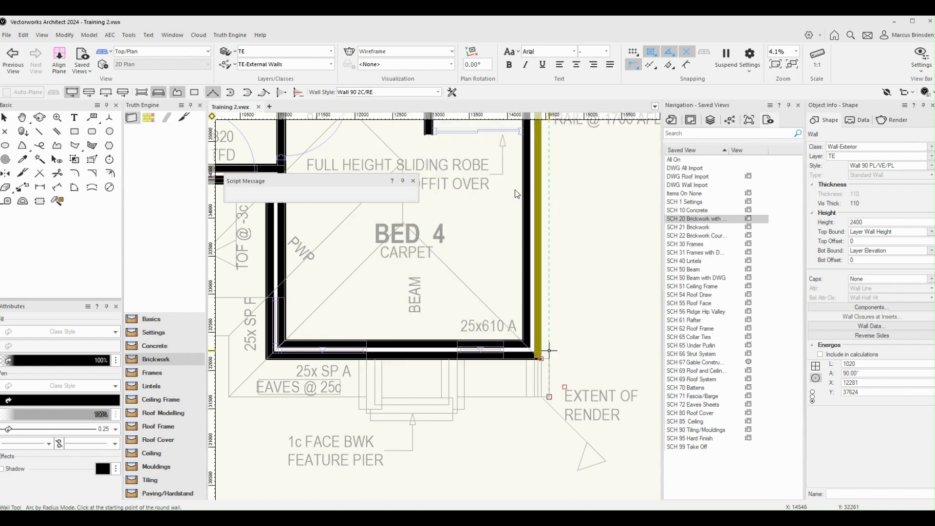
Draw a short wall from the outer corner of Bed 4's face-brick external wall straight out to the endpoint of the plan's wall outline
scroll(548, 358, up, 3)
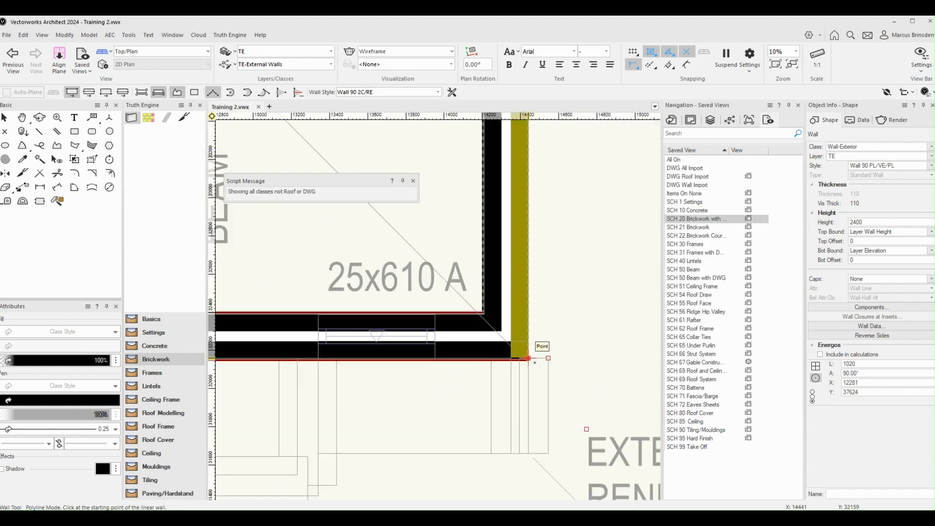
click(528, 359)
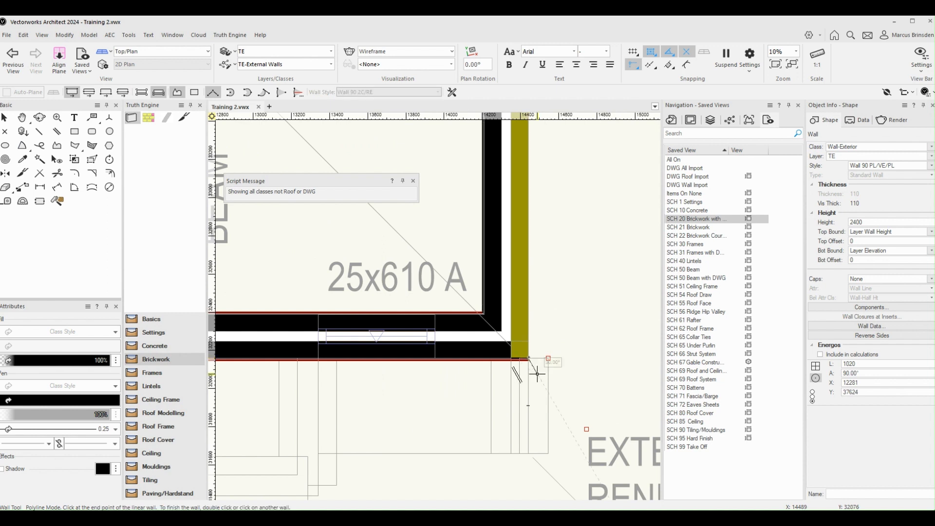
scroll(528, 395, up, 1)
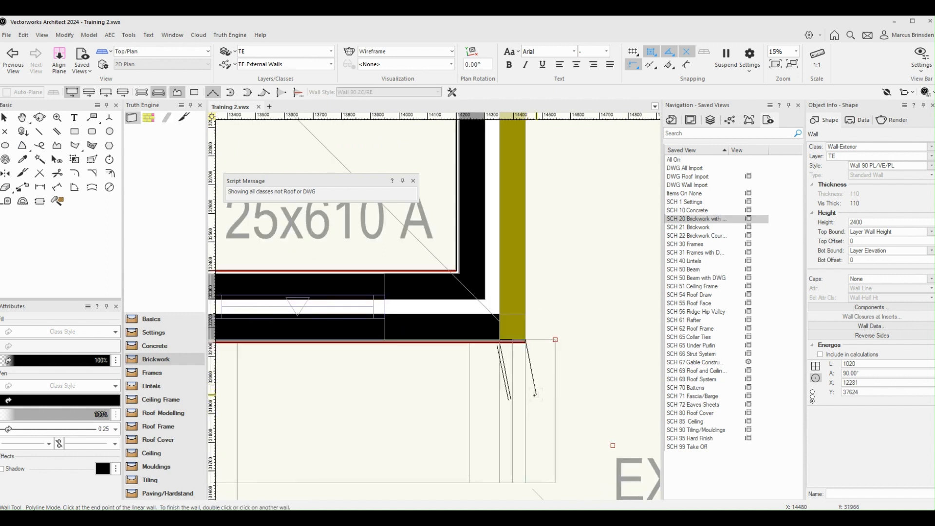
middle_drag(525, 483, 567, 390)
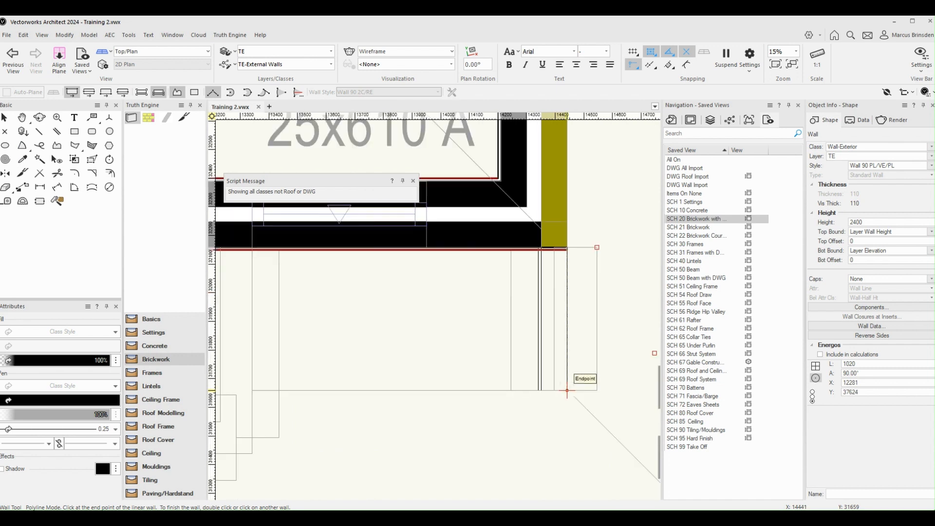
click(567, 391)
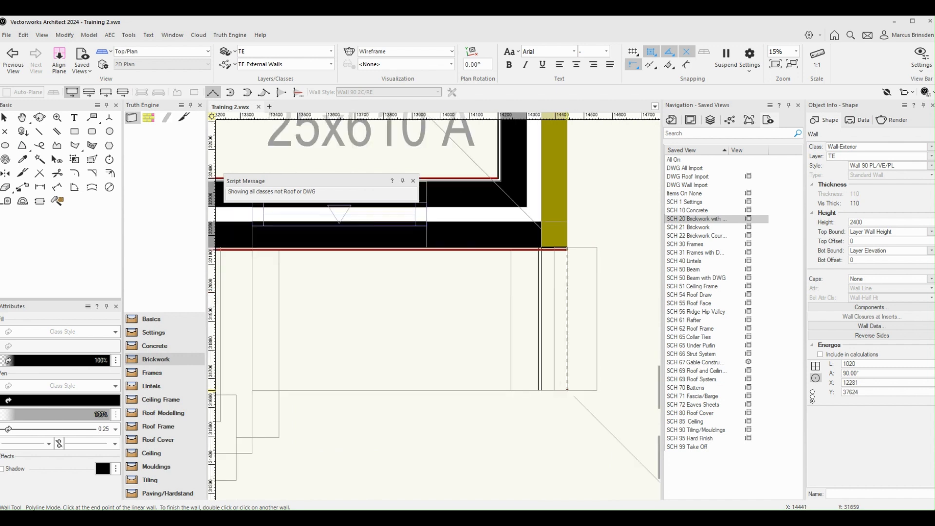
scroll(566, 390, down, 4)
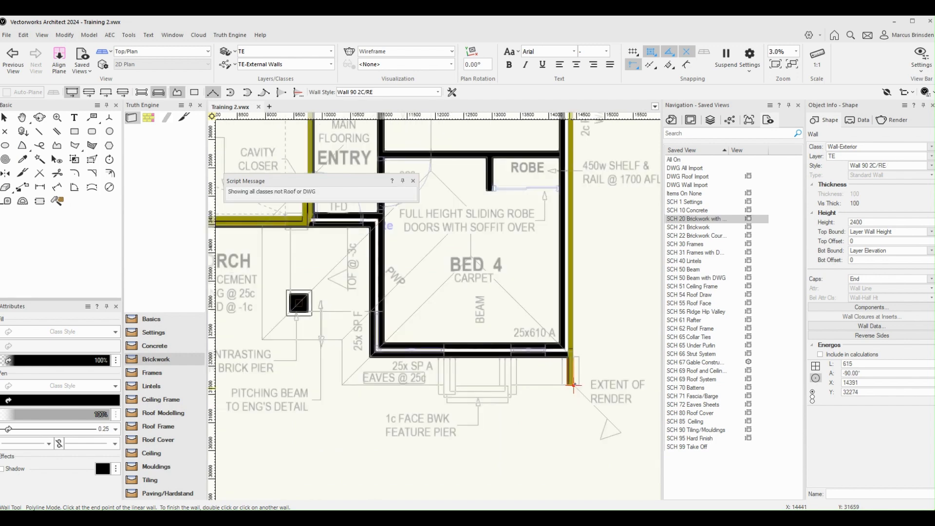
Inspect the short projecting wall at Bed 4's corner in 3D and return to the Top/Plan view
ctrl+middle_drag(574, 383, 627, 330)
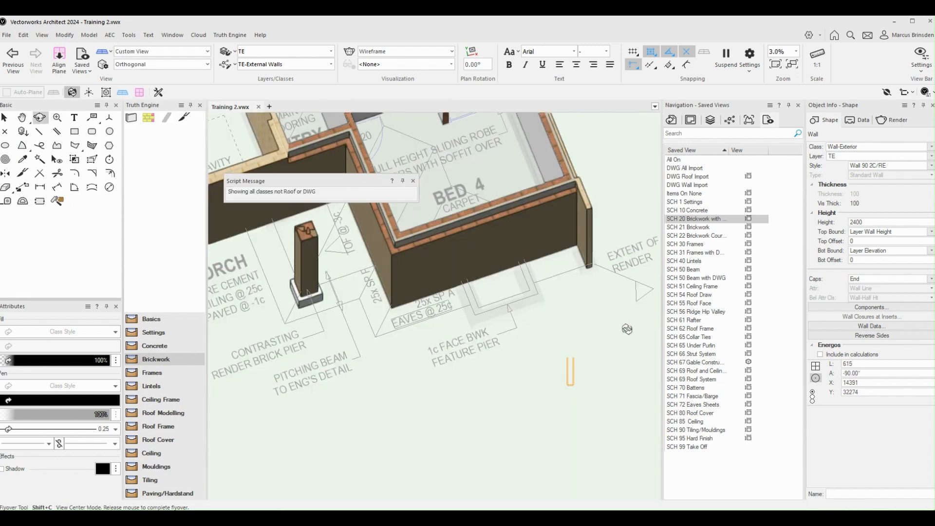
scroll(578, 165, up, 3)
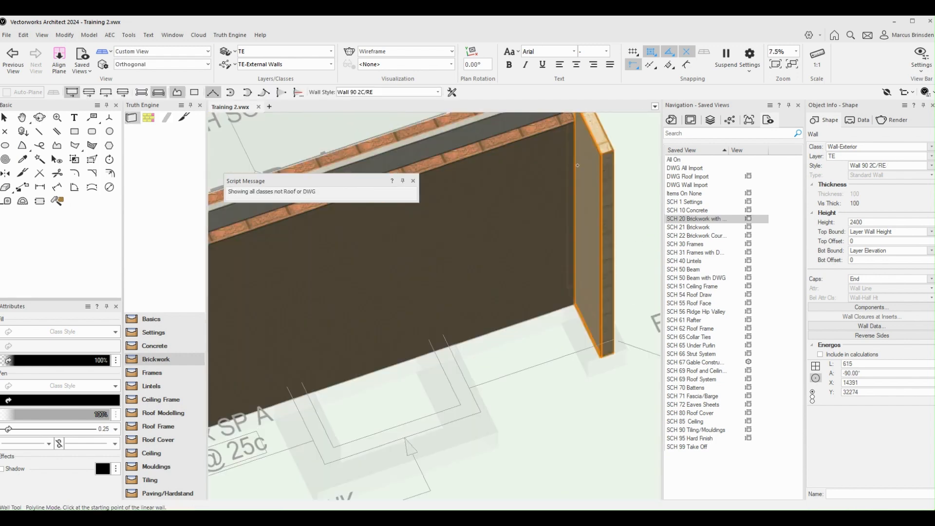
scroll(578, 165, down, 3)
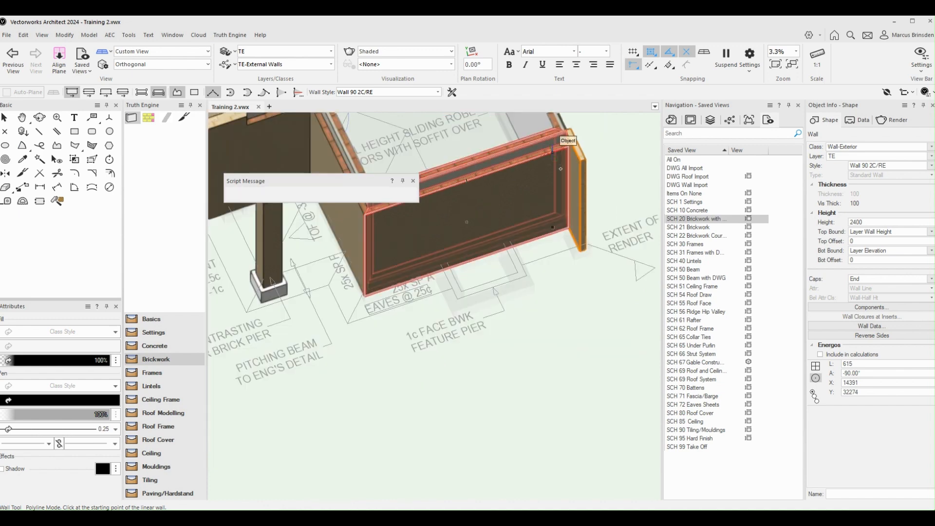
scroll(561, 169, down, 2)
click(158, 51)
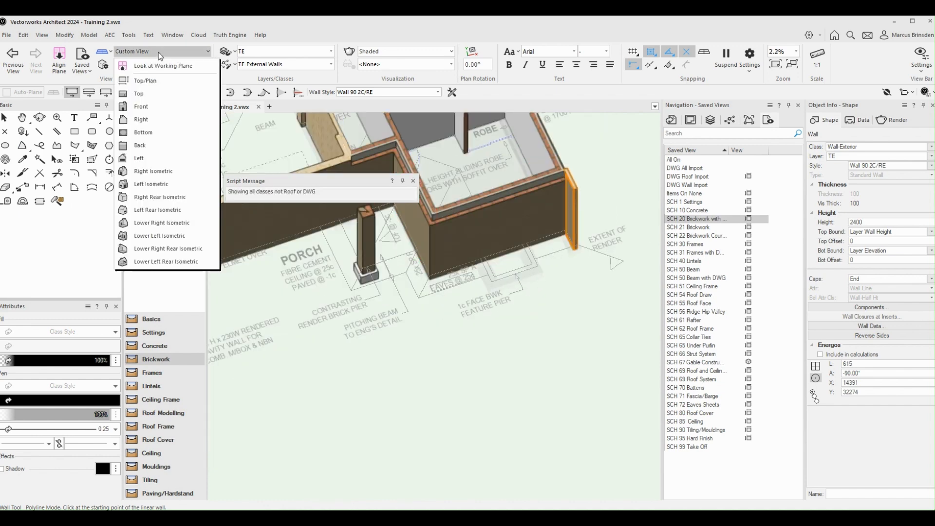
click(156, 80)
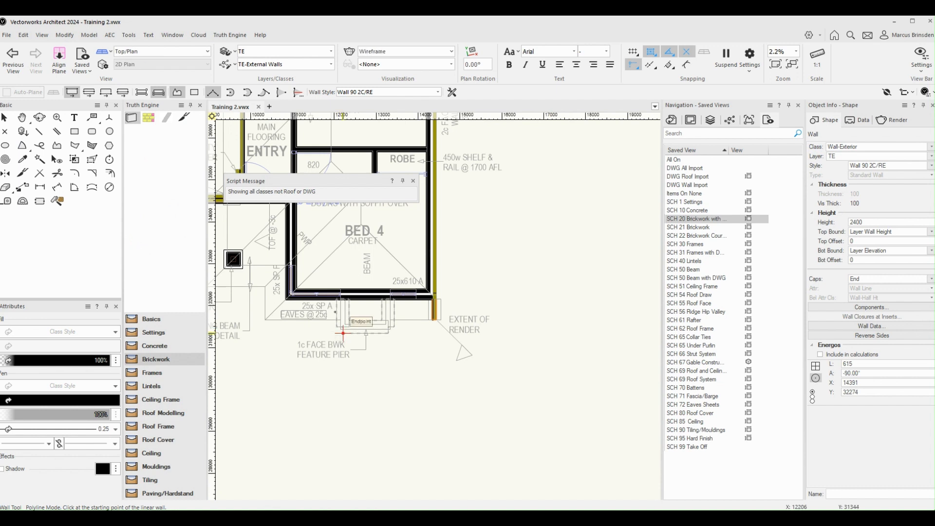
Set the Wall tool's style to Wall 110 1C from the 1c Face folder for Bed 4's feature pier
scroll(343, 334, up, 5)
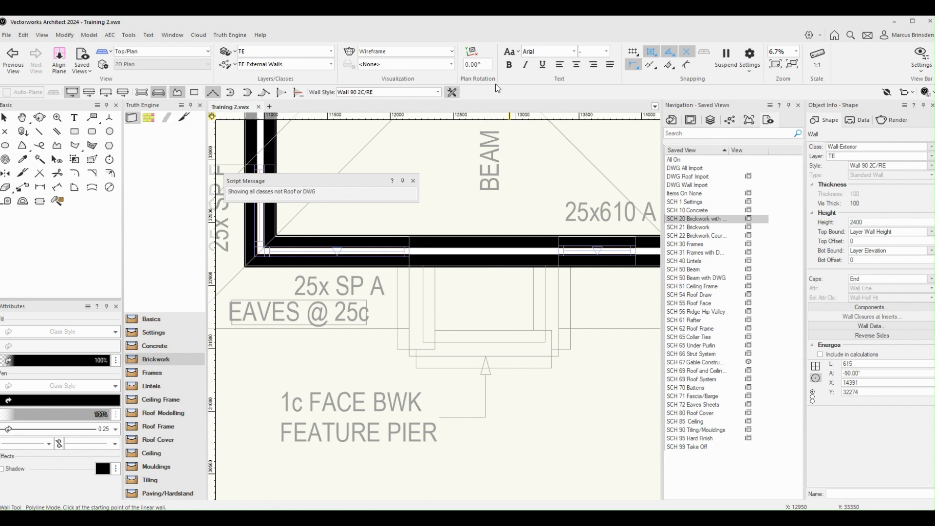
click(437, 92)
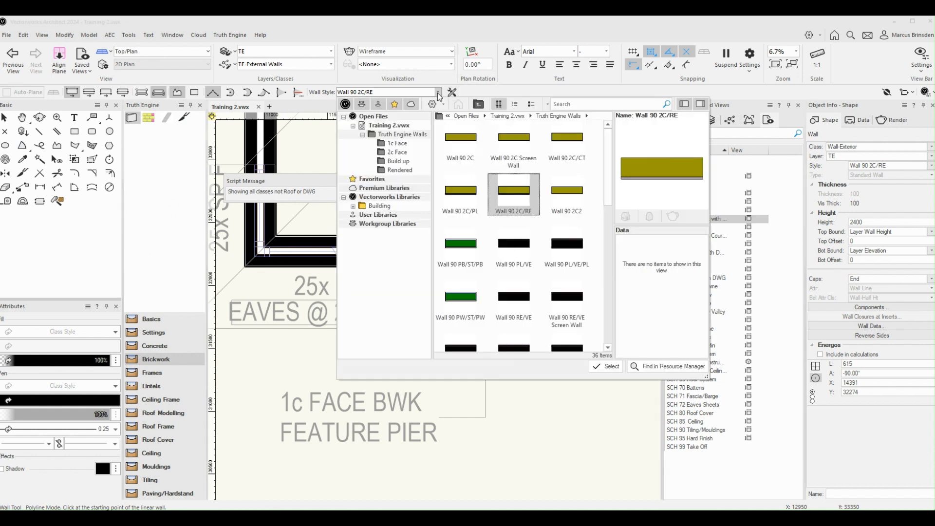
click(397, 143)
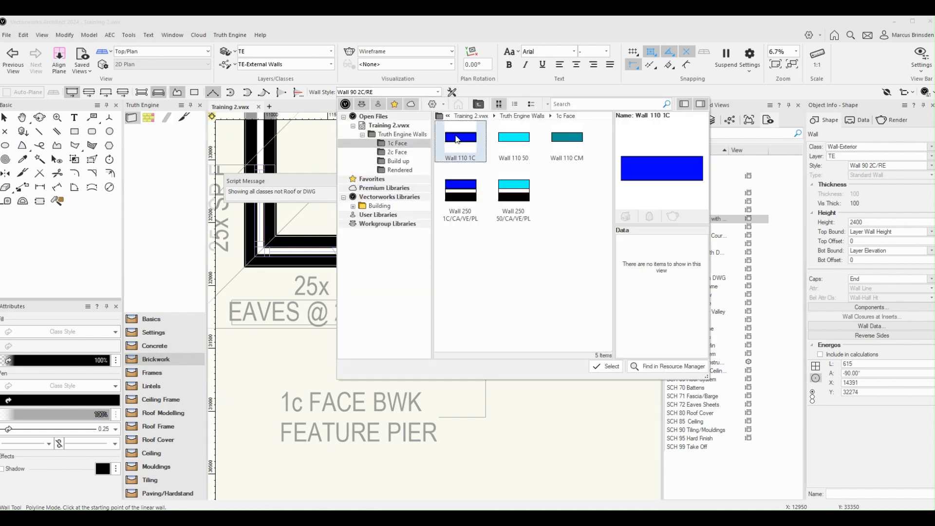
double_click(457, 139)
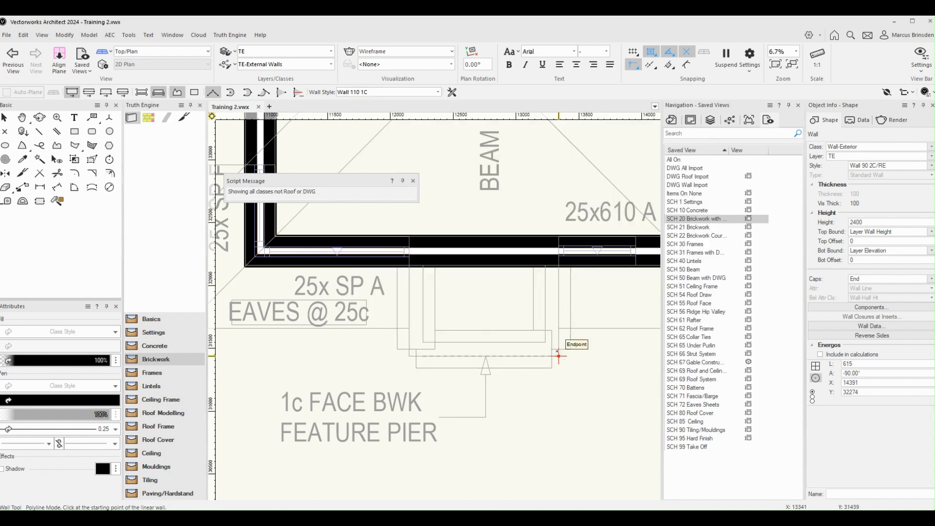
Draw the three-sided 1c face brickwork feature pier along its plan outline, starting and ending at Bed 4's external wall
scroll(562, 269, up, 2)
click(559, 255)
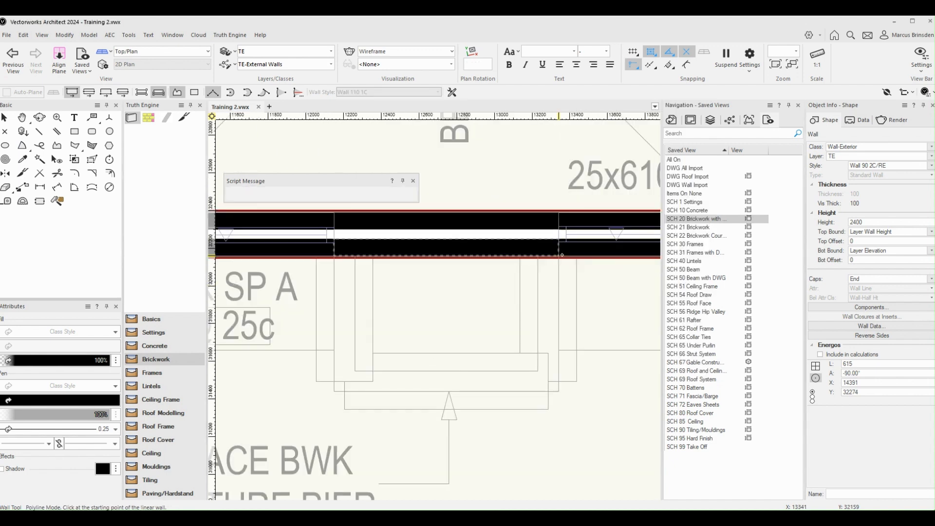
click(559, 391)
click(334, 391)
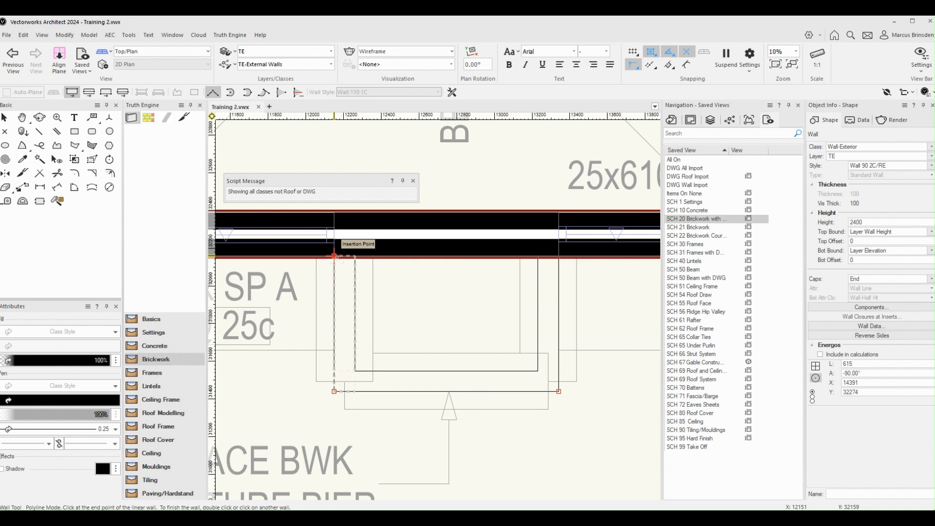
click(334, 254)
scroll(536, 292, down, 5)
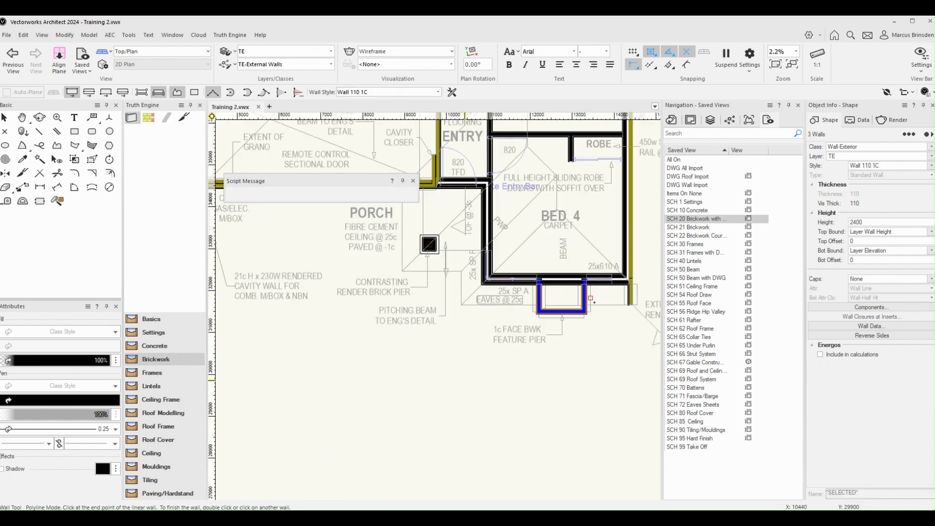
Examine the feature pier, porch and garage front in 3D and return to the Top/Plan view
ctrl+middle_drag(591, 299, 522, 271)
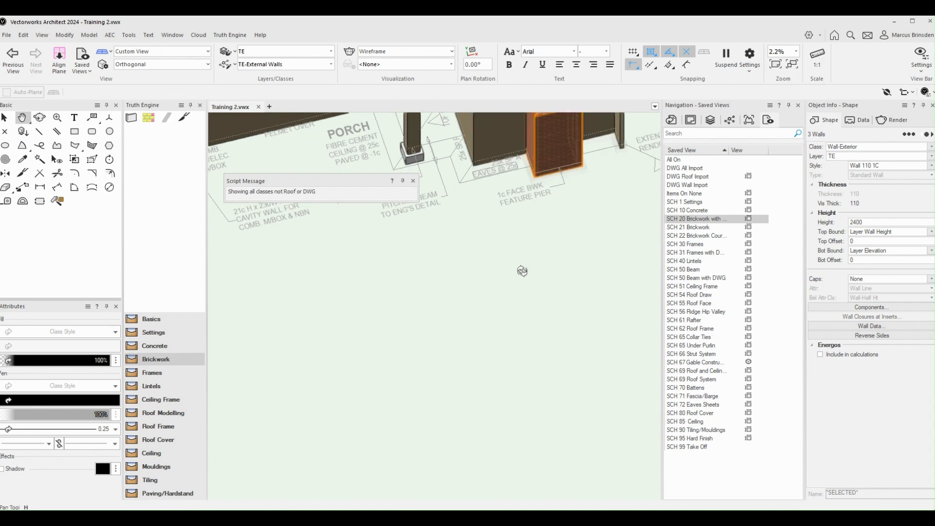
middle_drag(573, 231, 589, 440)
scroll(589, 440, up, 2)
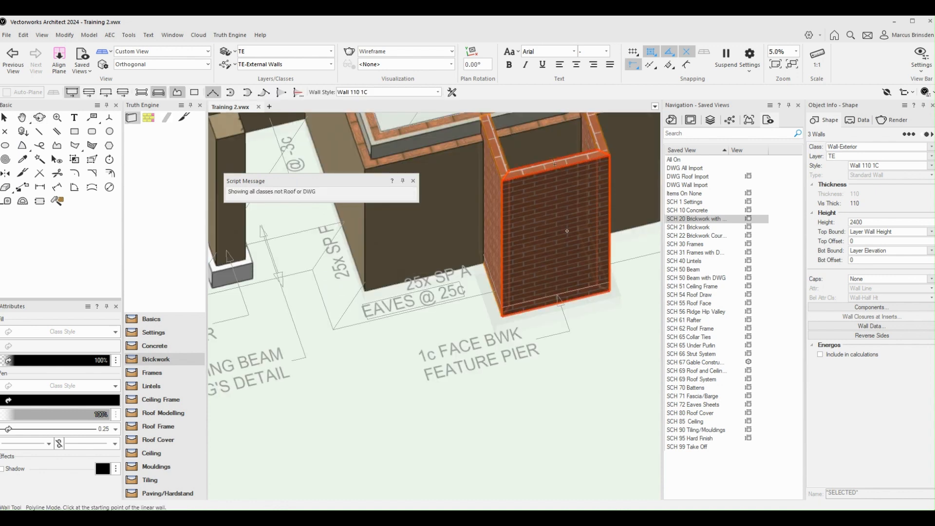
scroll(567, 231, down, 2)
scroll(567, 234, down, 2)
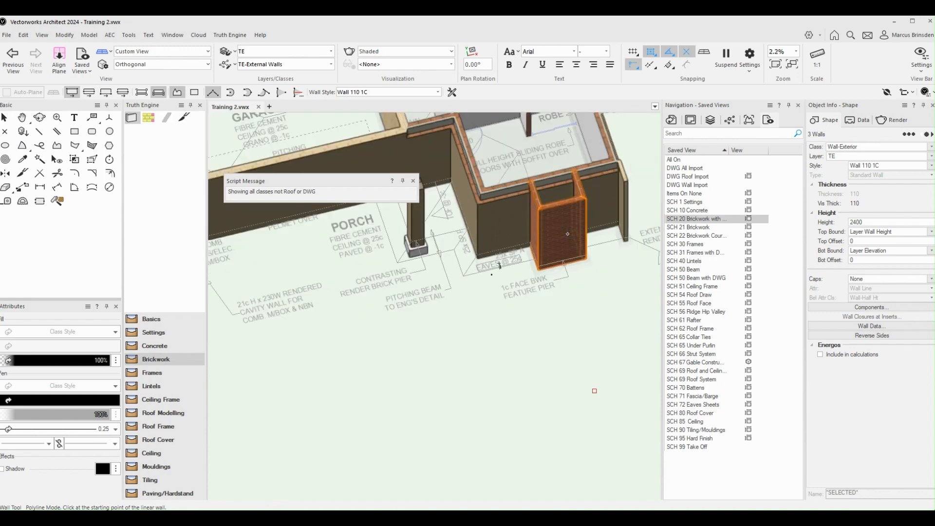
middle_drag(296, 278, 424, 295)
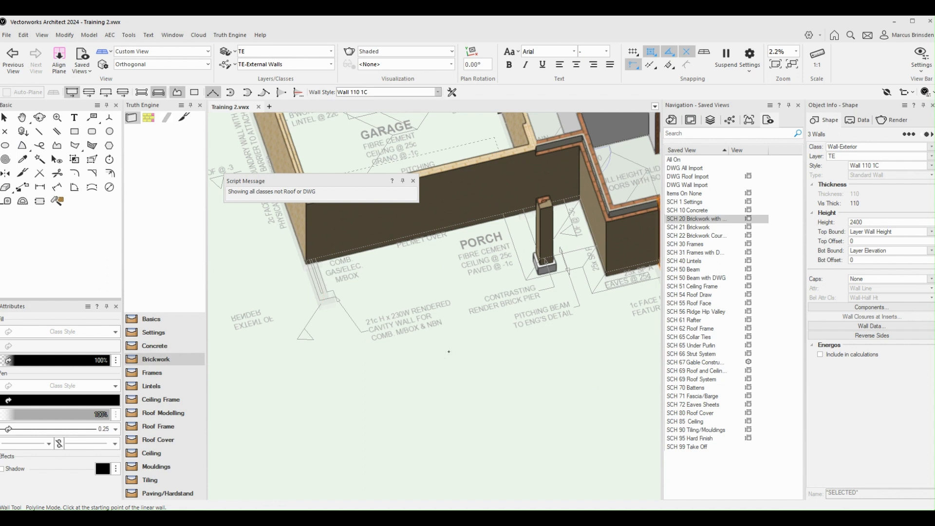
click(161, 52)
click(151, 79)
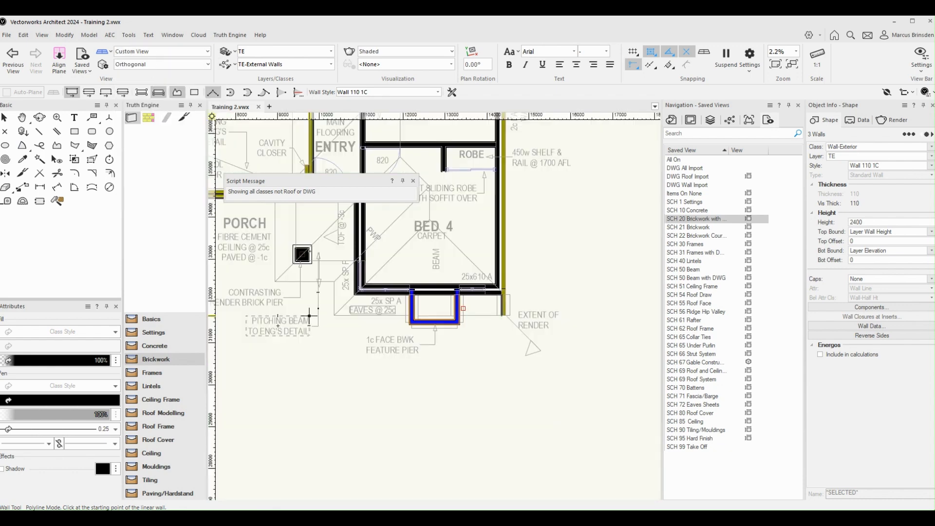
Set the Wall tool's style to Wall 90 2C from the 2c Face folder for the meter box cavity wall
scroll(365, 313, down, 2)
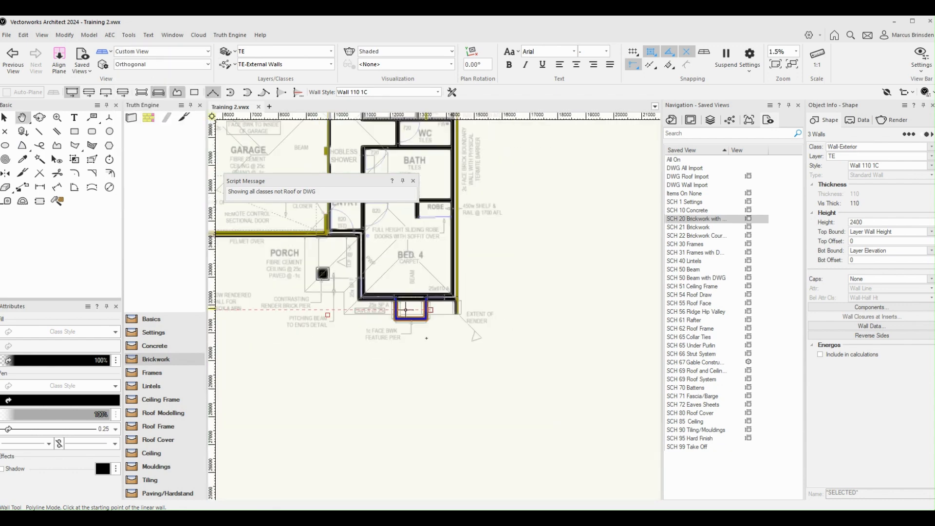
scroll(426, 338, up, 5)
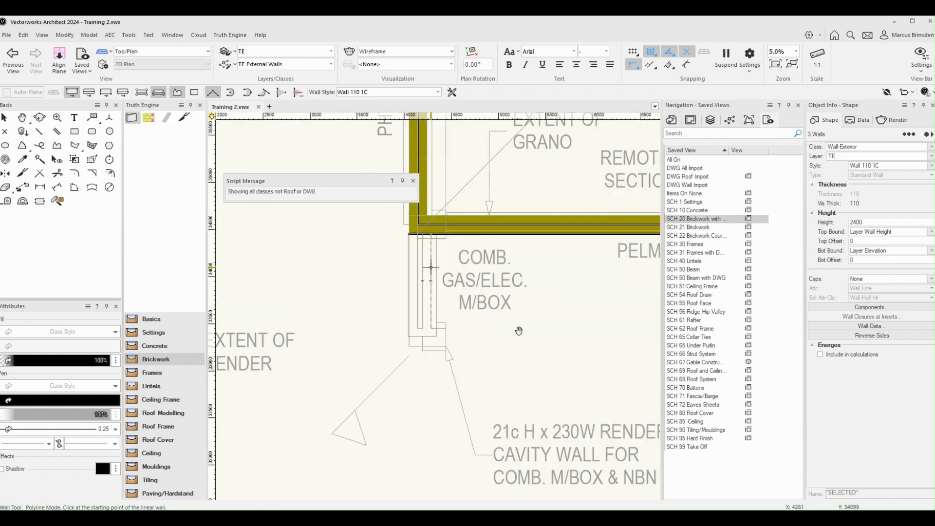
double_click(409, 336)
click(393, 91)
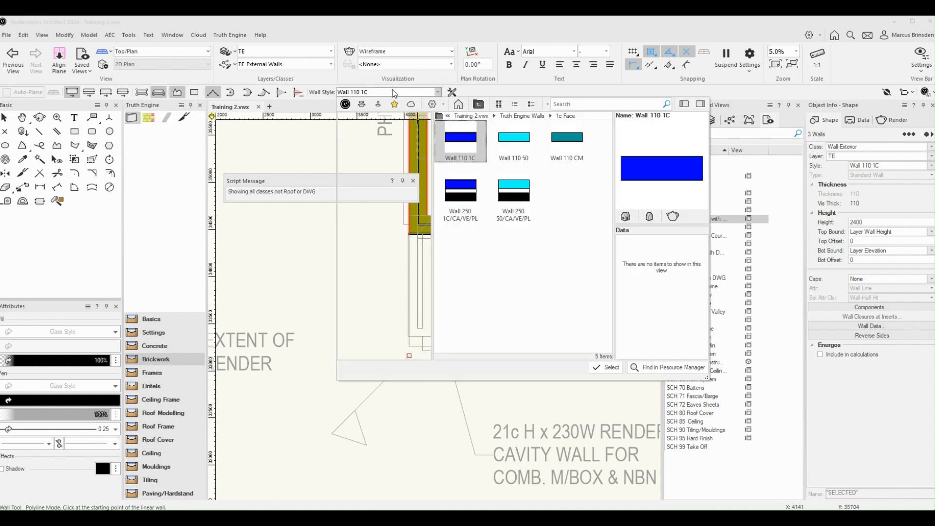
click(397, 152)
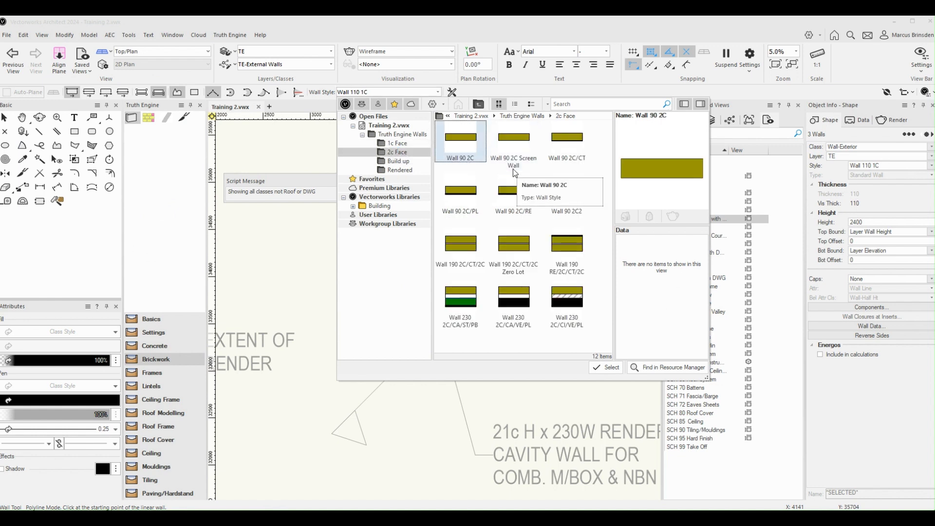
double_click(460, 138)
scroll(410, 230, up, 4)
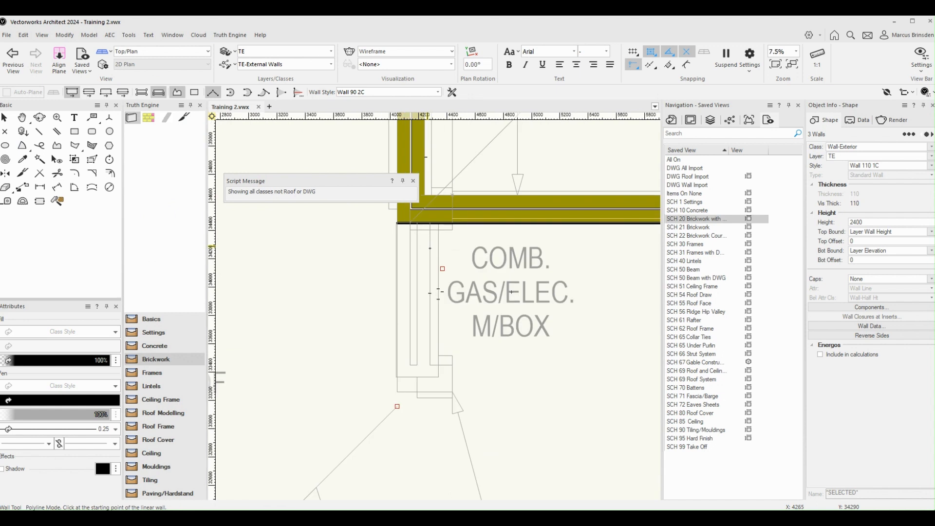
click(393, 219)
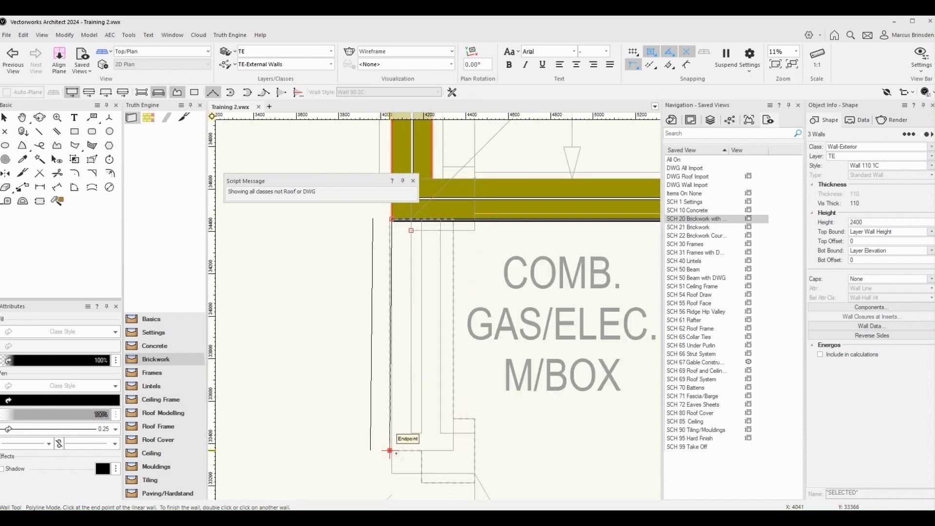
scroll(396, 453, up, 1)
scroll(395, 453, down, 1)
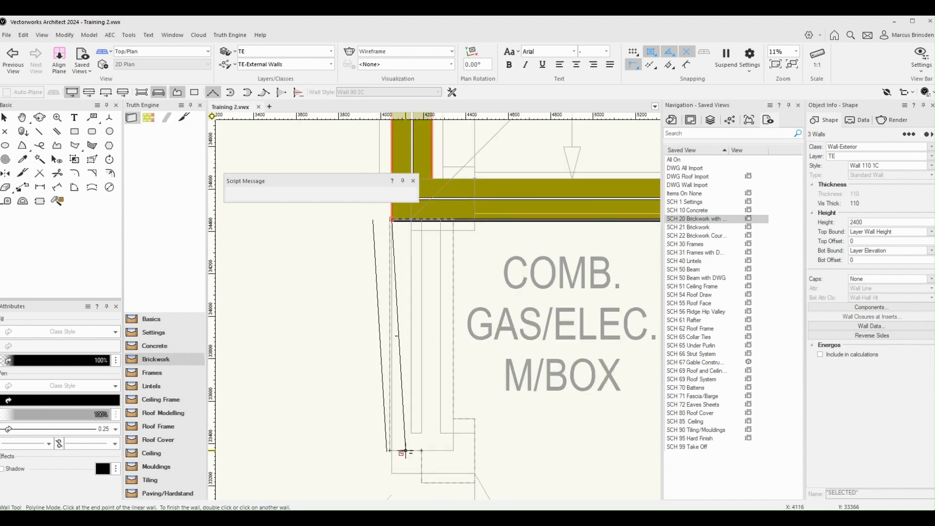
key(Escape)
Draw the meter box's three-sided Wall 90 2C brickwork with the right control line, starting at the inner outline corner and ending at the garage's front wall
click(109, 94)
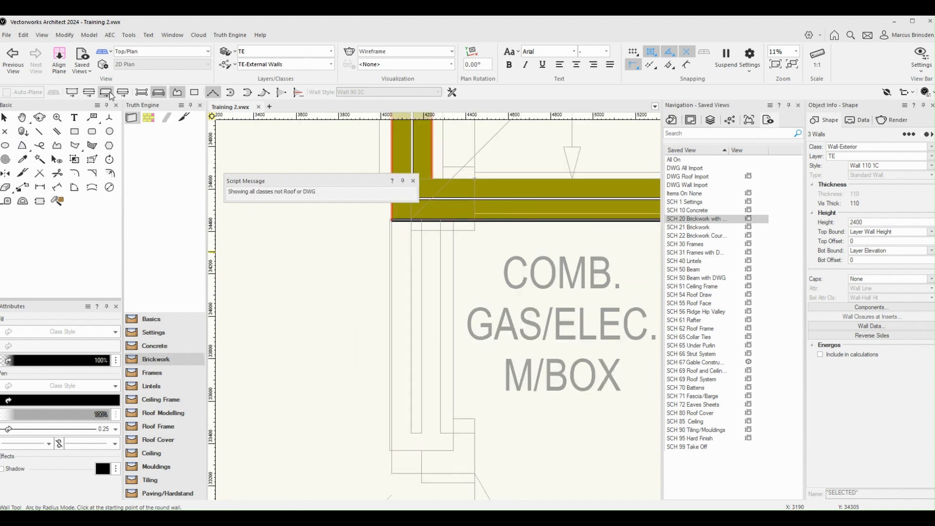
scroll(393, 445, up, 5)
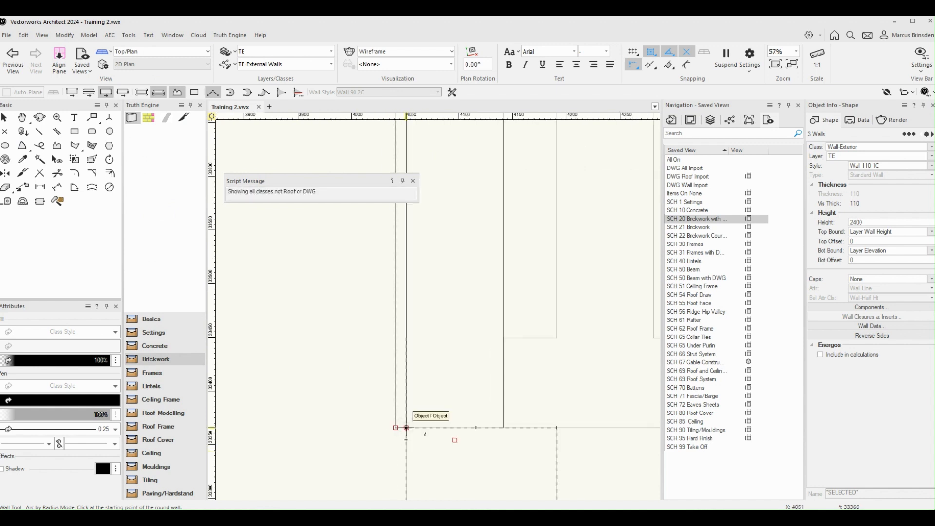
click(406, 427)
scroll(404, 426, down, 4)
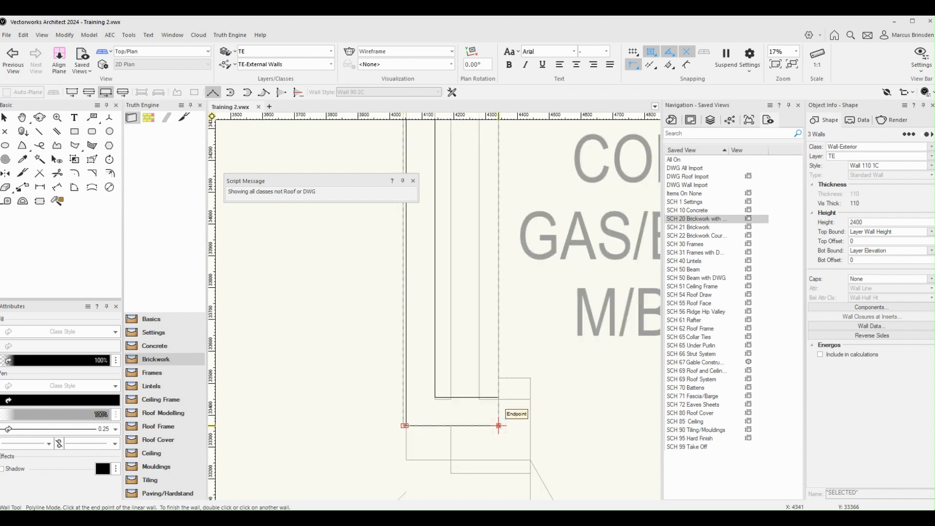
scroll(499, 426, down, 1)
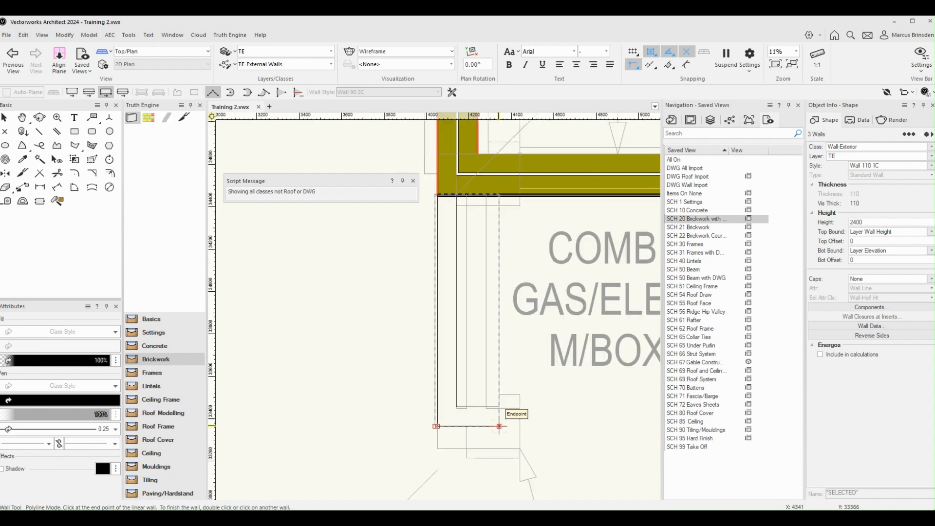
click(499, 426)
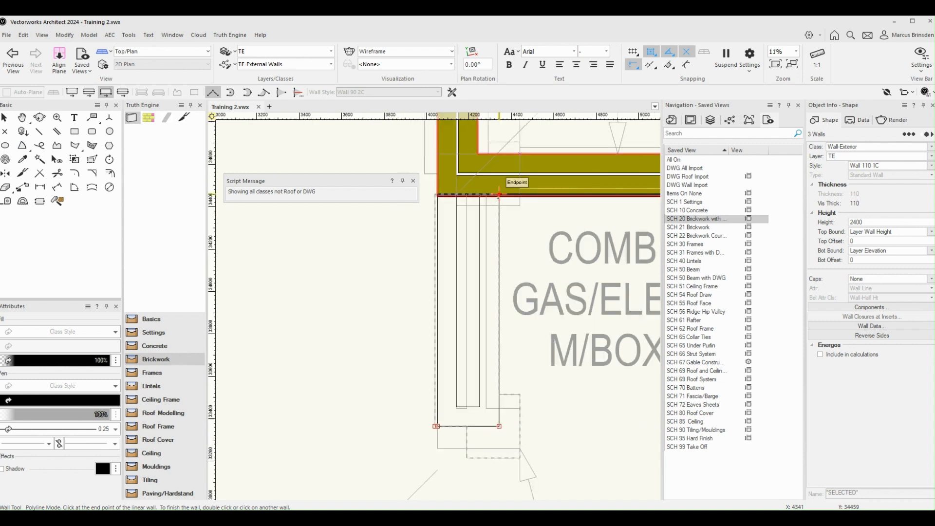
scroll(499, 192, up, 1)
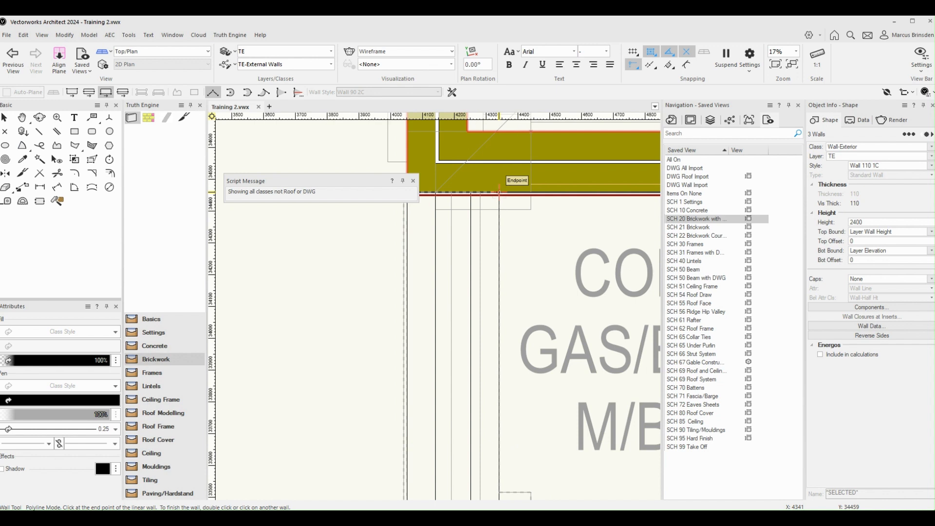
scroll(499, 192, down, 2)
click(499, 192)
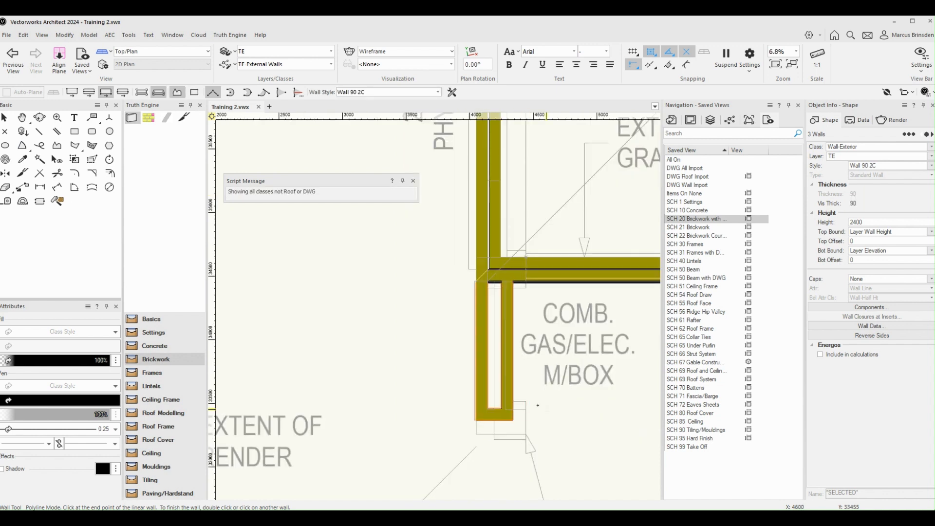
key(Escape)
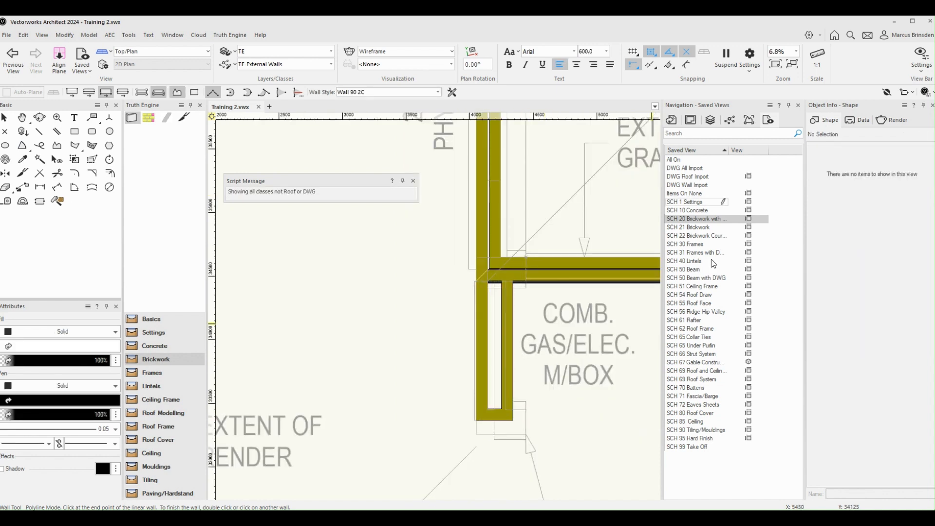
Check the meter box wall's plan linework in the DWG All Import saved view and return to the SCH 20 Brickwork view
double_click(692, 169)
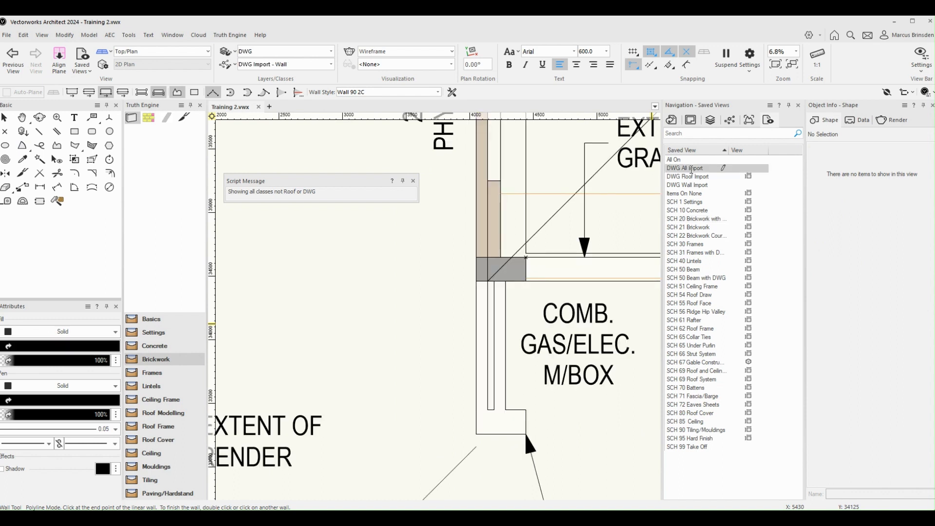
click(700, 220)
double_click(700, 219)
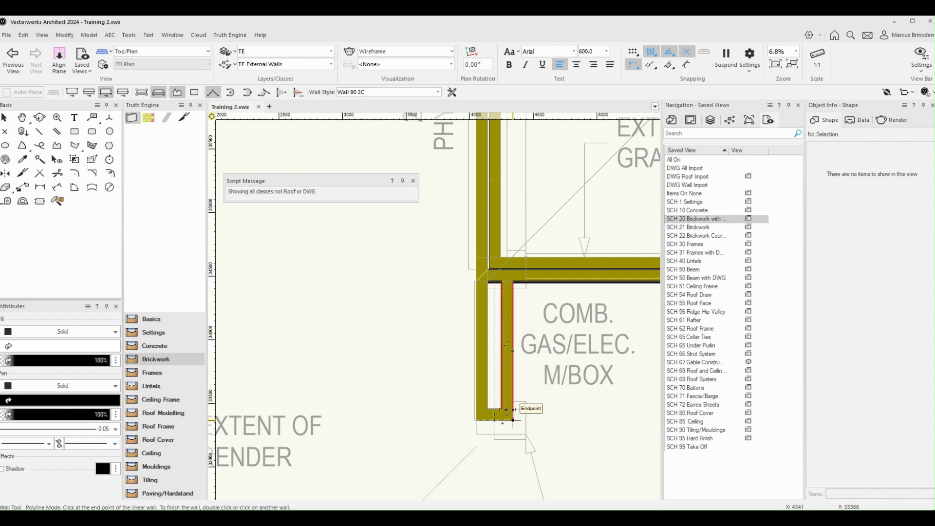
Replace the meter box's short end wall with style Wall 190 2C/CT/2C, aligned by the wall centre lines
key(x)
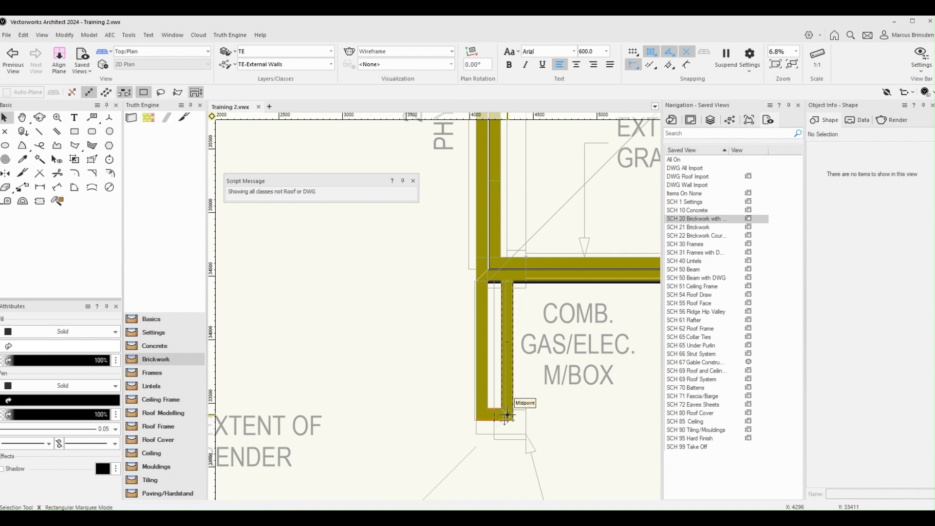
click(507, 416)
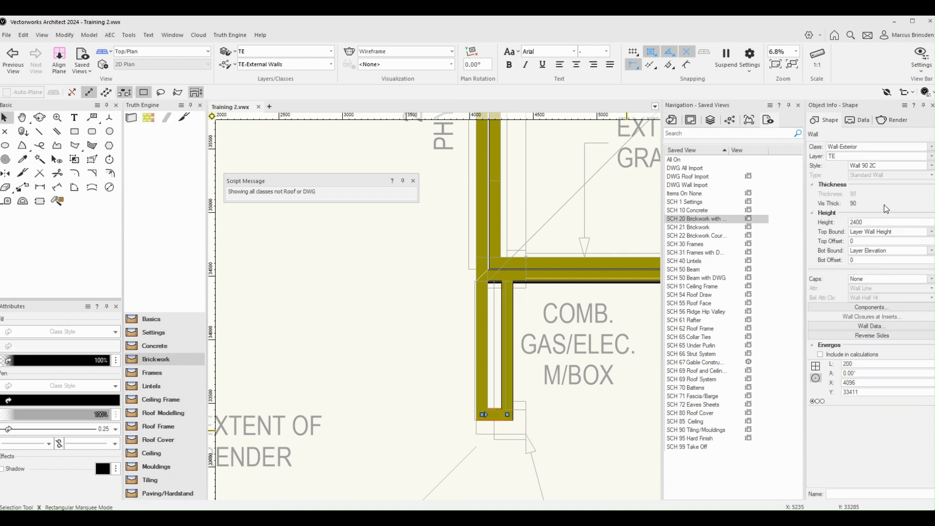
click(931, 166)
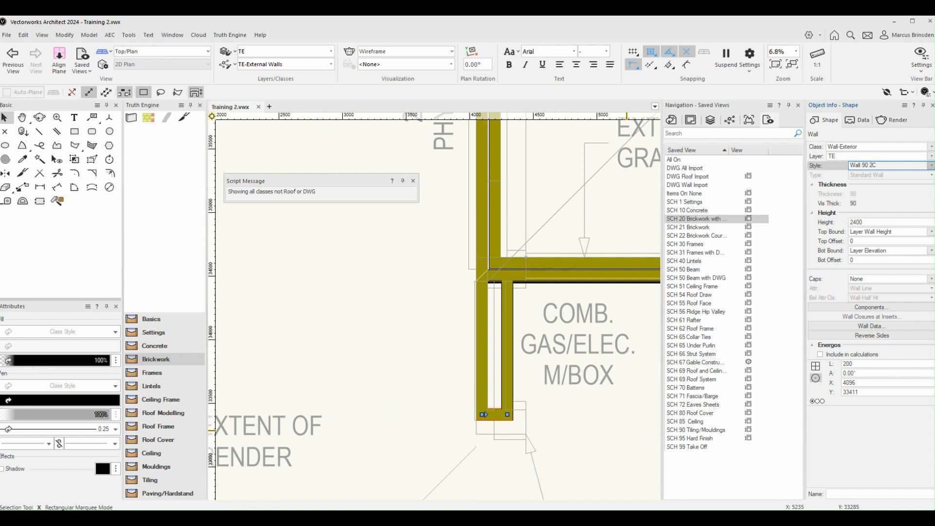
click(891, 185)
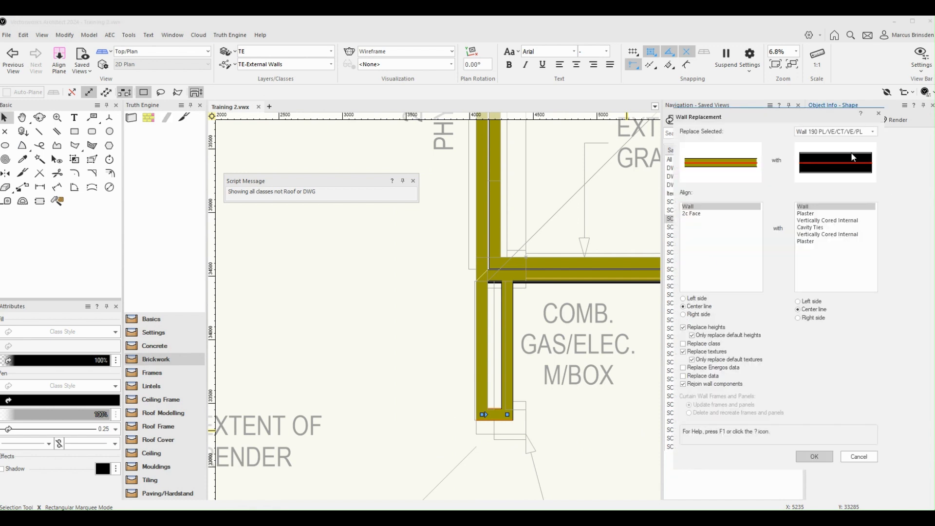
click(872, 132)
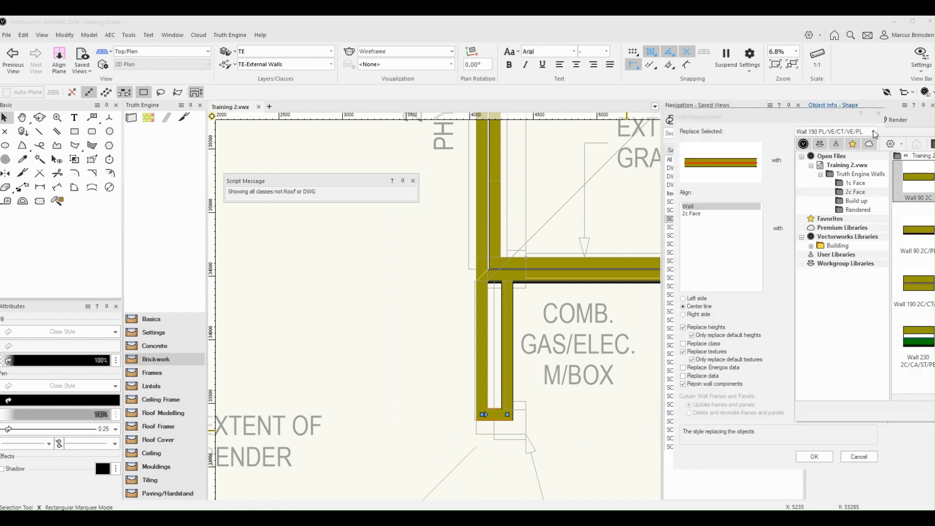
double_click(919, 285)
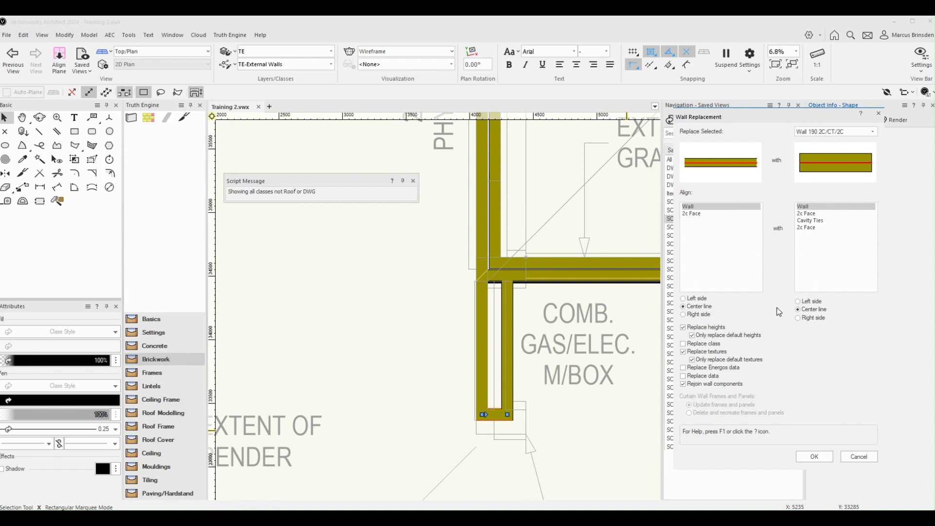
click(815, 457)
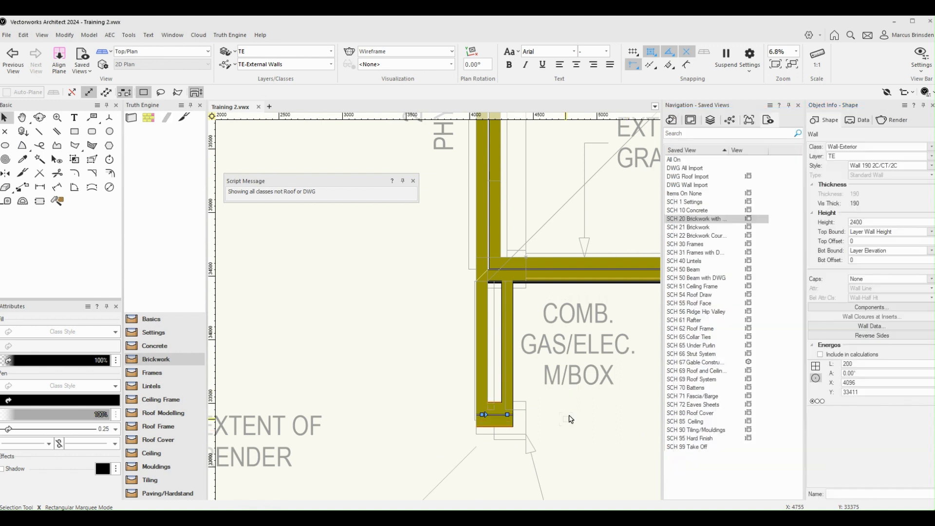
Replace the meter box's porch-side long wall with style Wall 90 2C/RE, aligning the 2c Face components on their centre lines
click(509, 345)
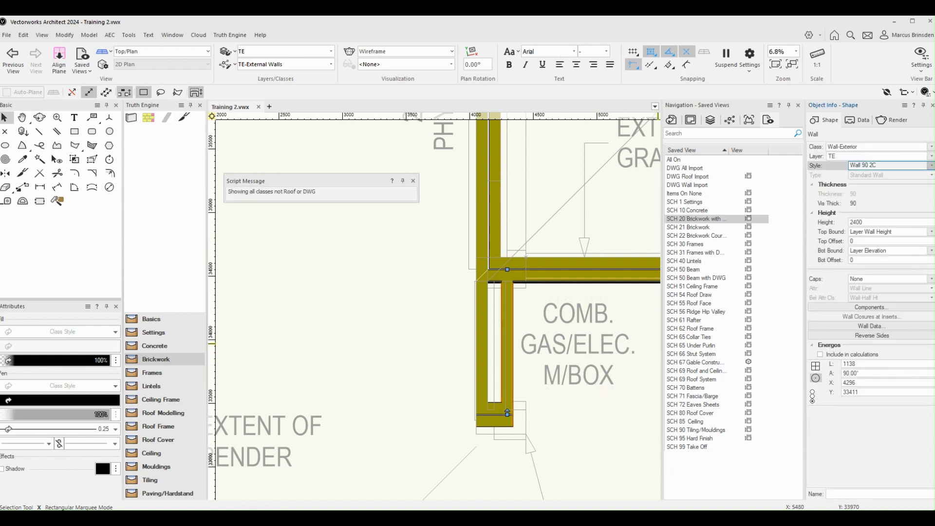
click(902, 183)
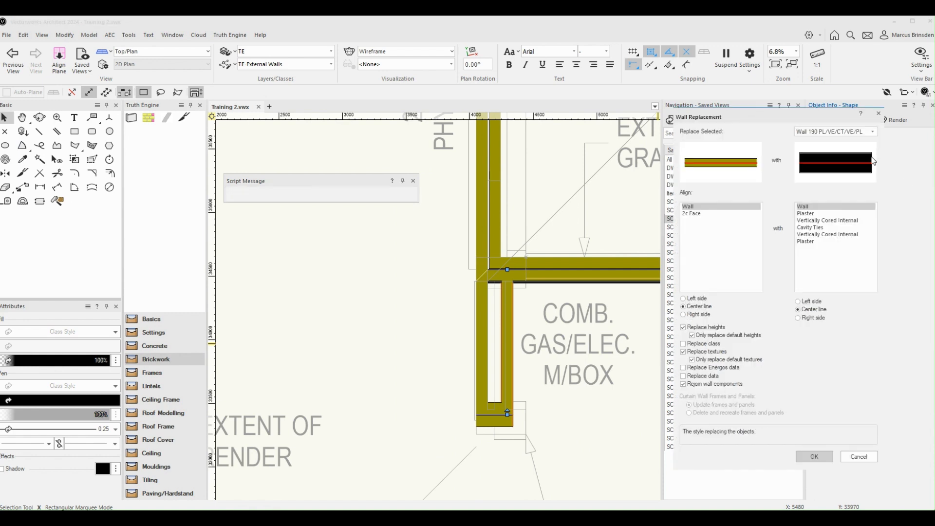
click(875, 133)
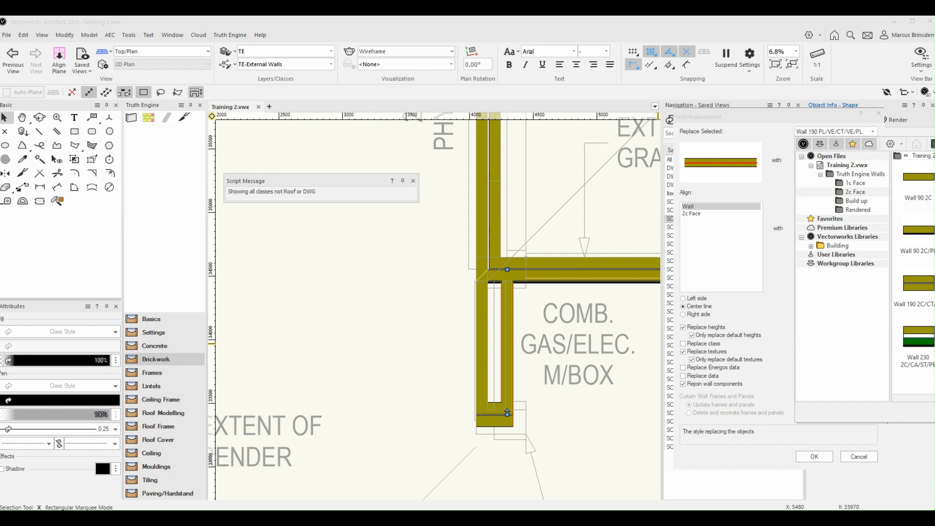
double_click(934, 233)
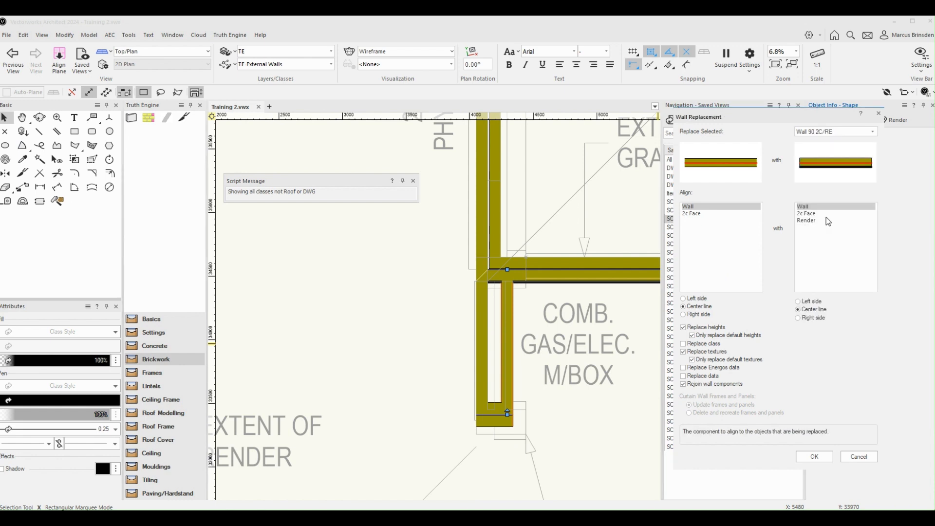
click(704, 214)
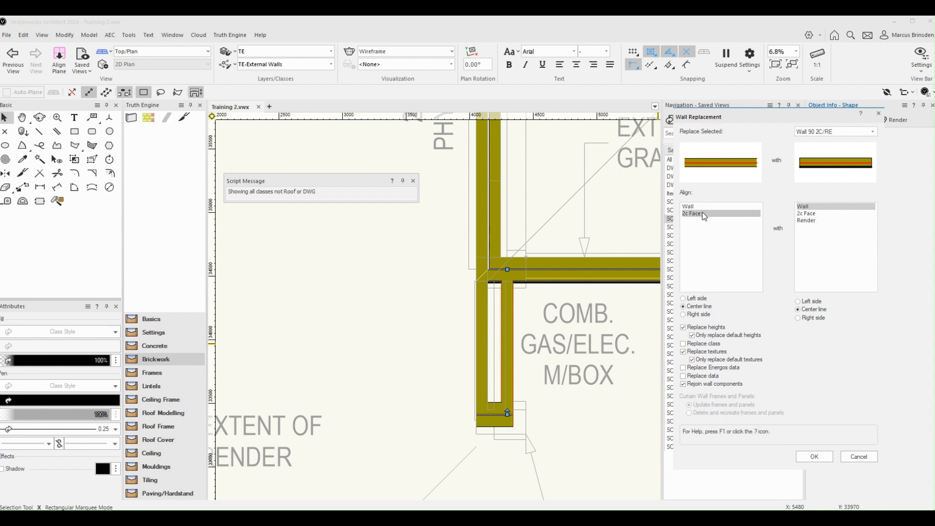
click(807, 213)
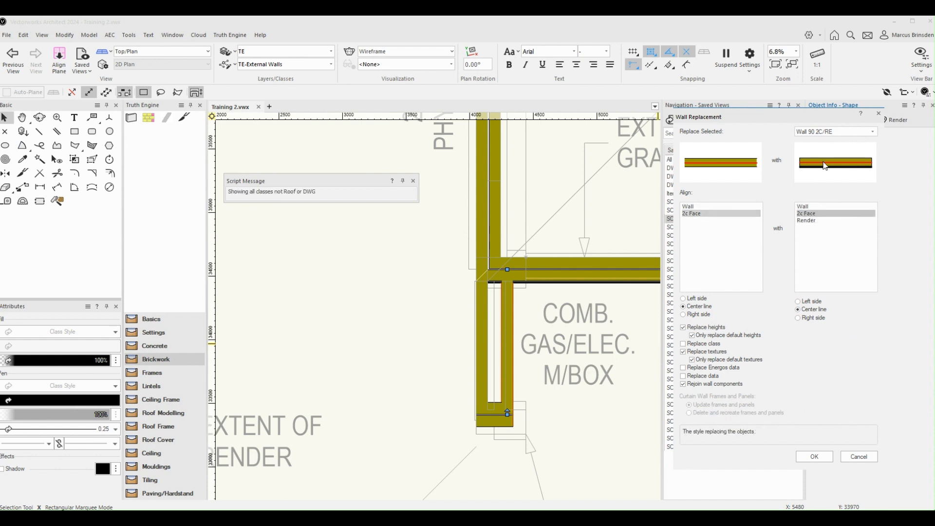
click(821, 456)
Examine the meter box cavity wall and its end face in 3D
scroll(565, 443, down, 3)
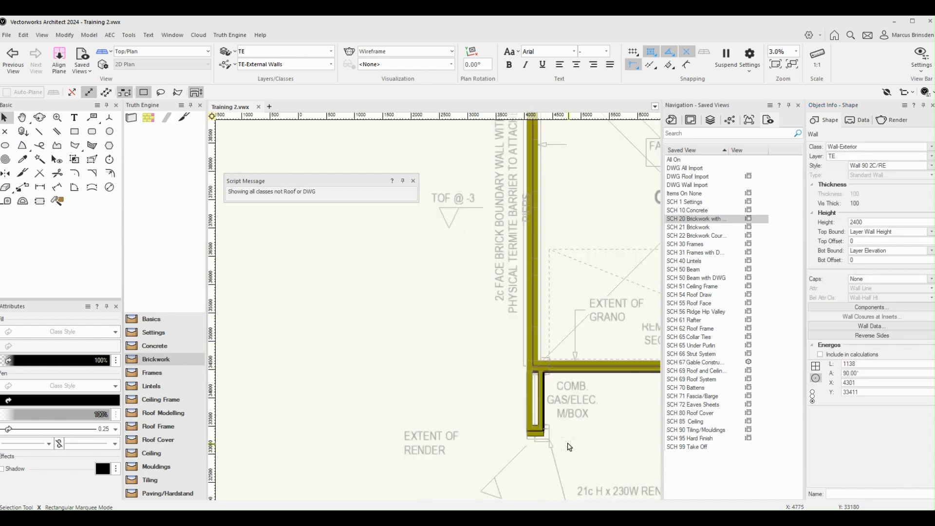
click(568, 446)
middle_drag(569, 446, 504, 393)
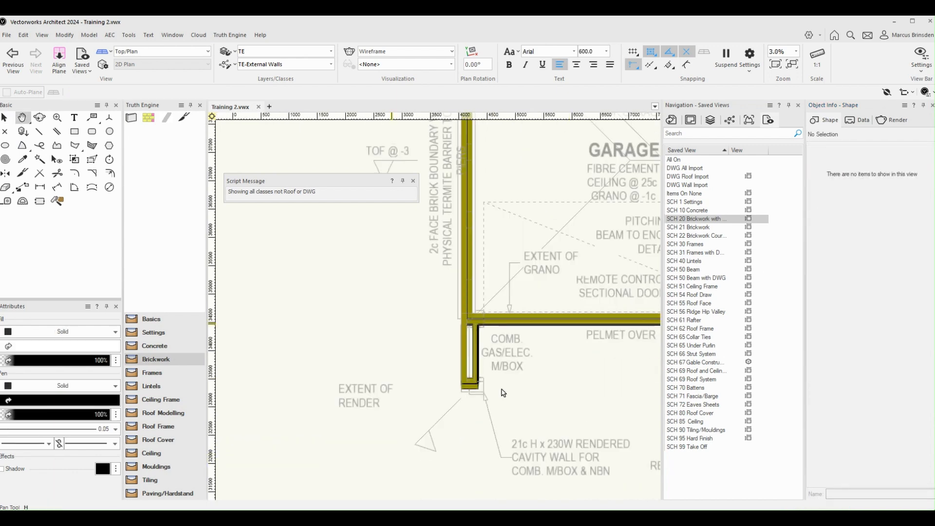
scroll(455, 367, down, 2)
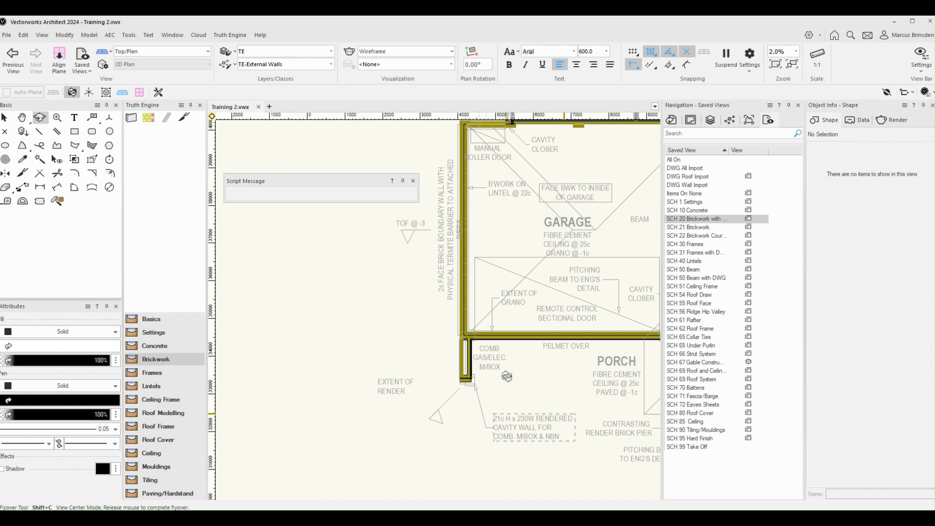
mouse_move(388, 323)
shift+middle_down()
mouse_move(491, 371)
mouse_move(418, 301)
mouse_move(481, 310)
mouse_move(488, 340)
shift+middle_up()
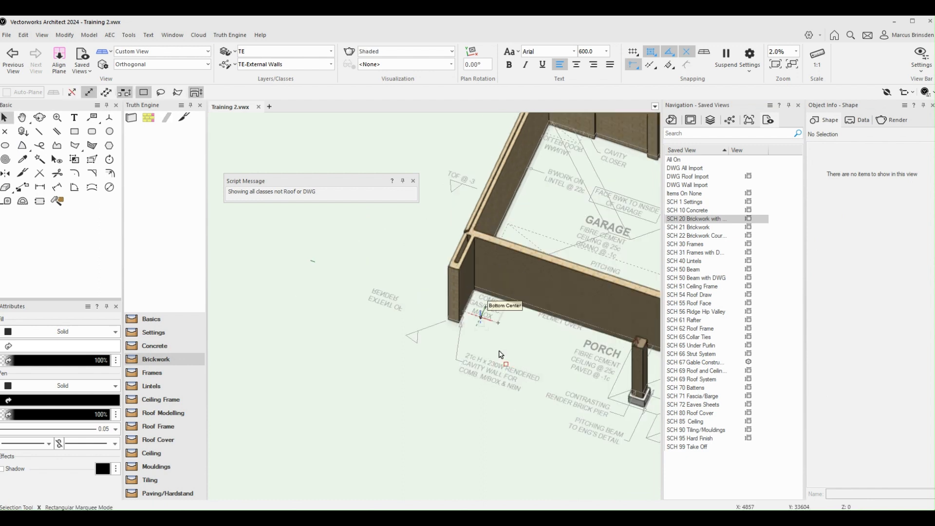
scroll(473, 312, up, 5)
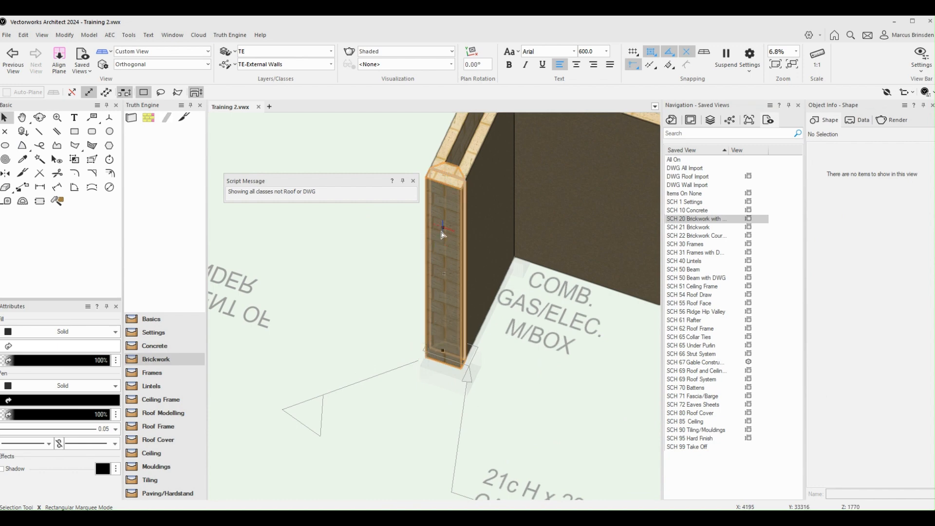
Return to the SCH 20 Brickwork saved view and review the walls across the whole floor plan, from the alfresco to the porch
scroll(443, 234, down, 4)
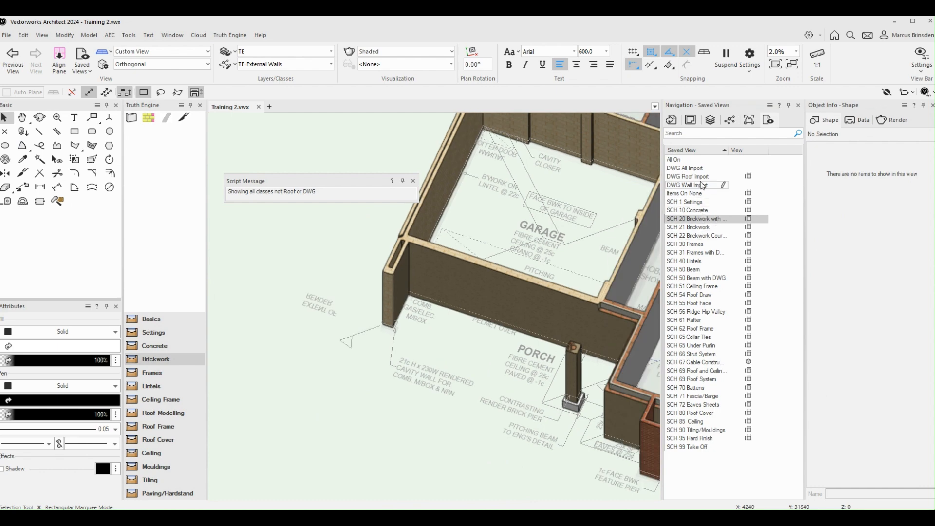
double_click(699, 219)
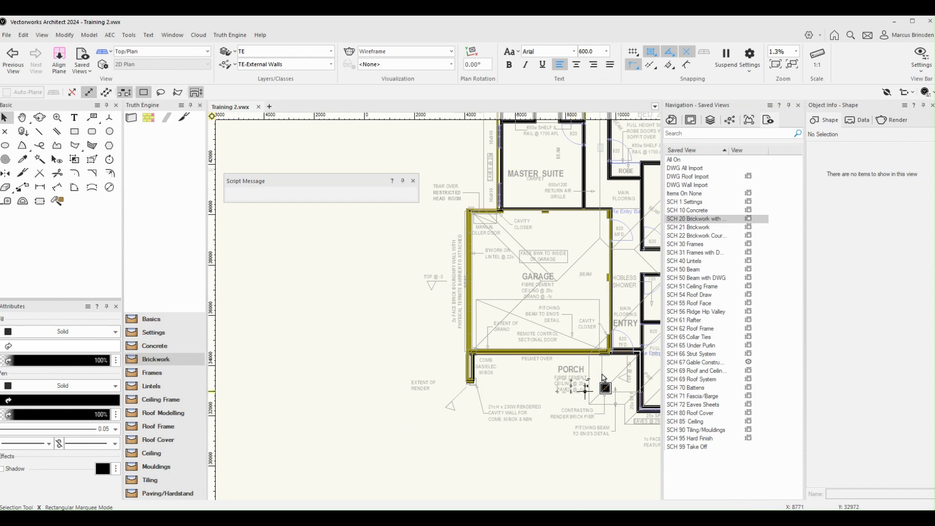
middle_drag(578, 389, 454, 402)
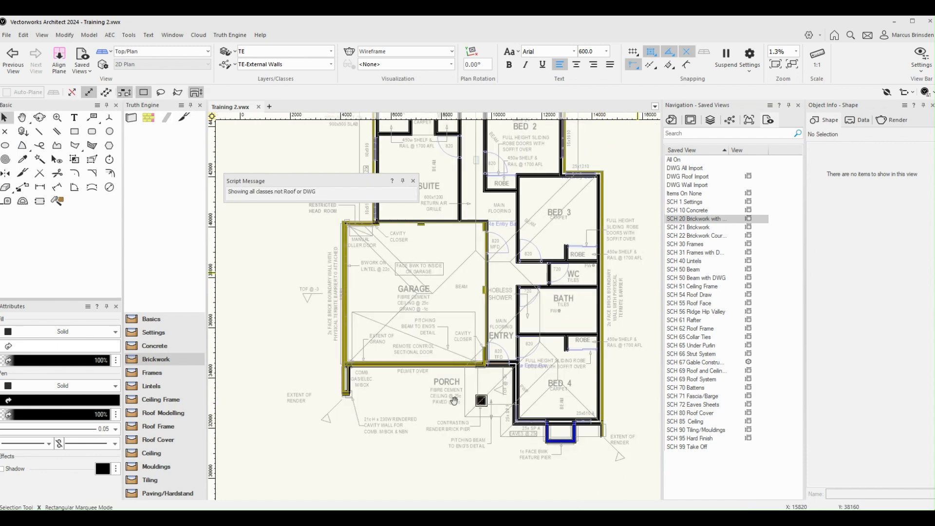
middle_drag(524, 146, 548, 399)
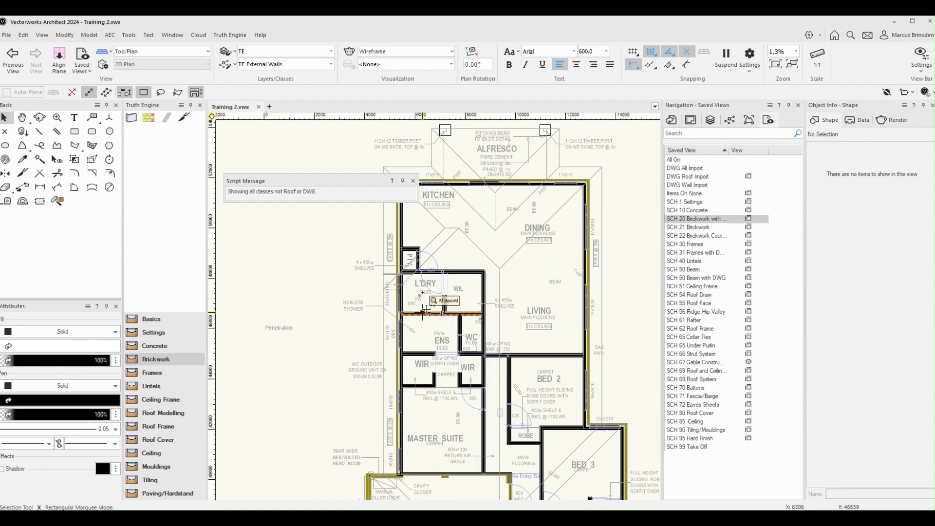
middle_drag(635, 363, 637, 173)
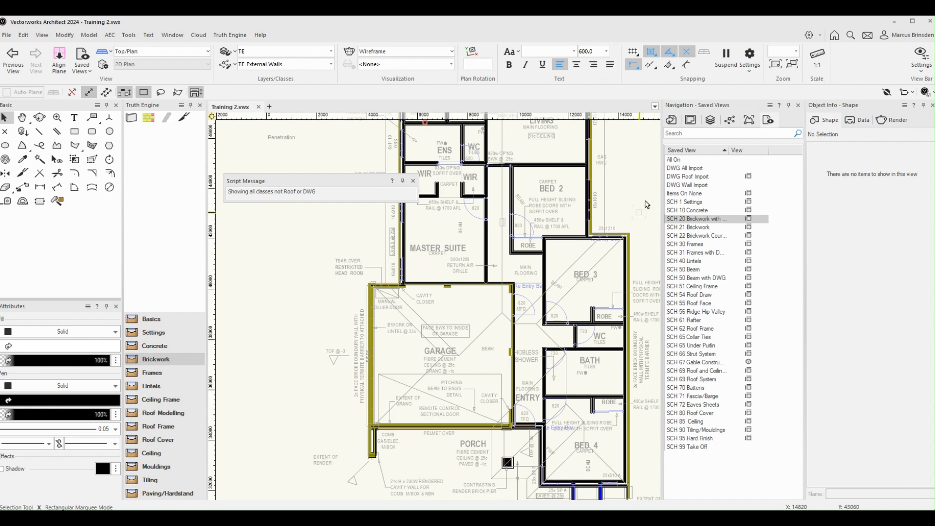
middle_drag(640, 210, 624, 163)
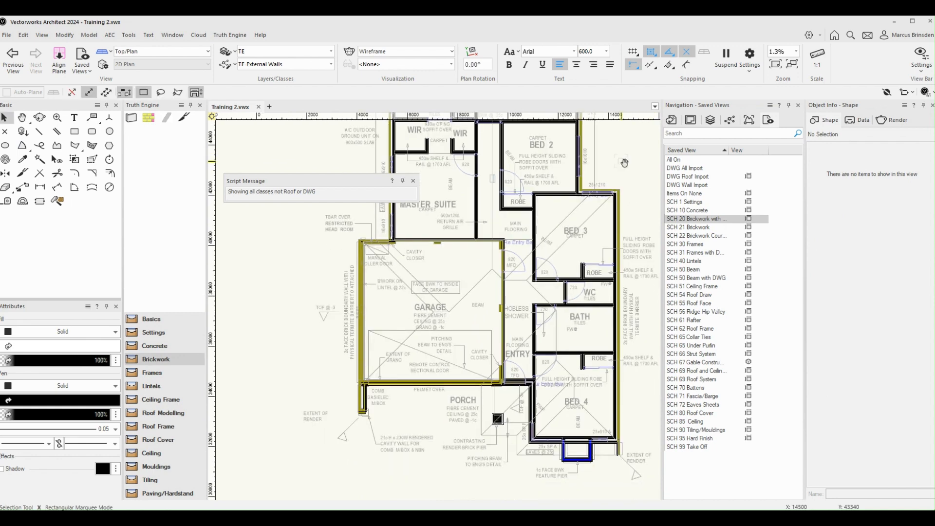